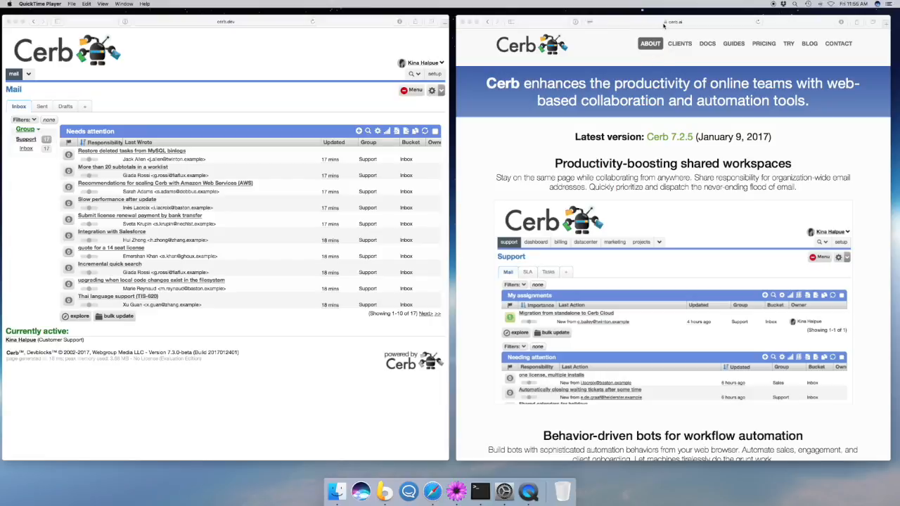
# Open the guide "Build a conversational bot behavior" on the Cerb website and go to its "Create a new bot" section
pyautogui.click(538, 162)
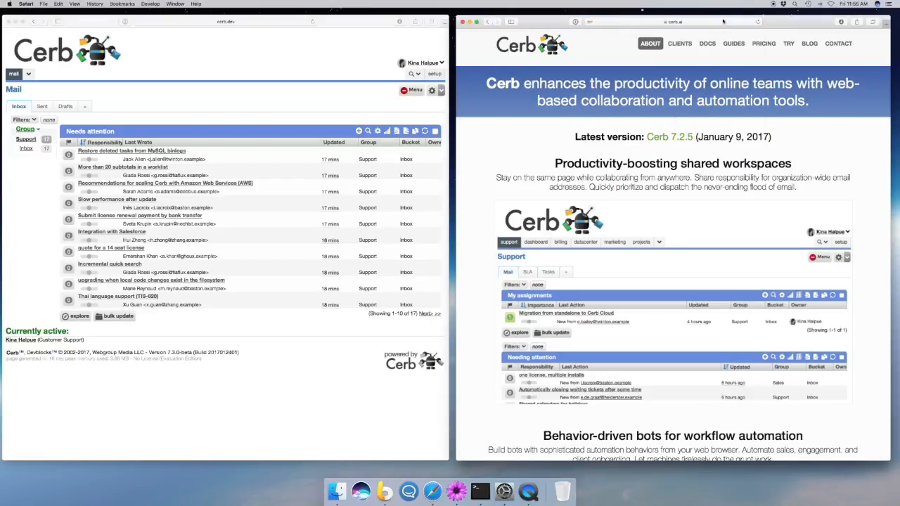
pyautogui.click(735, 47)
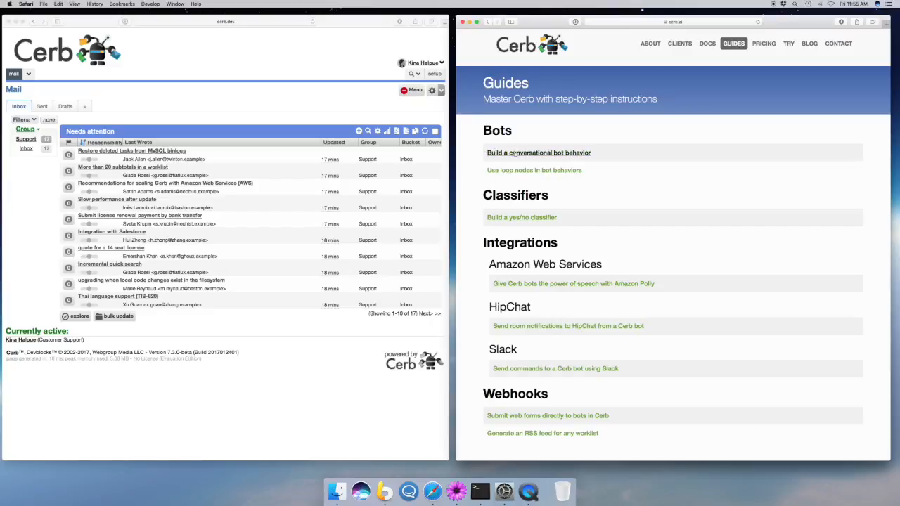
pyautogui.click(555, 153)
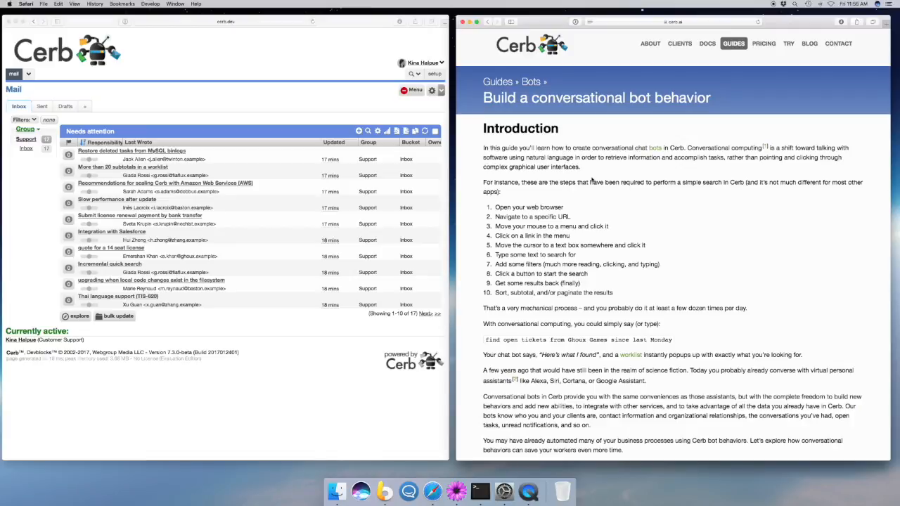
pyautogui.scroll(-5, 592, 180)
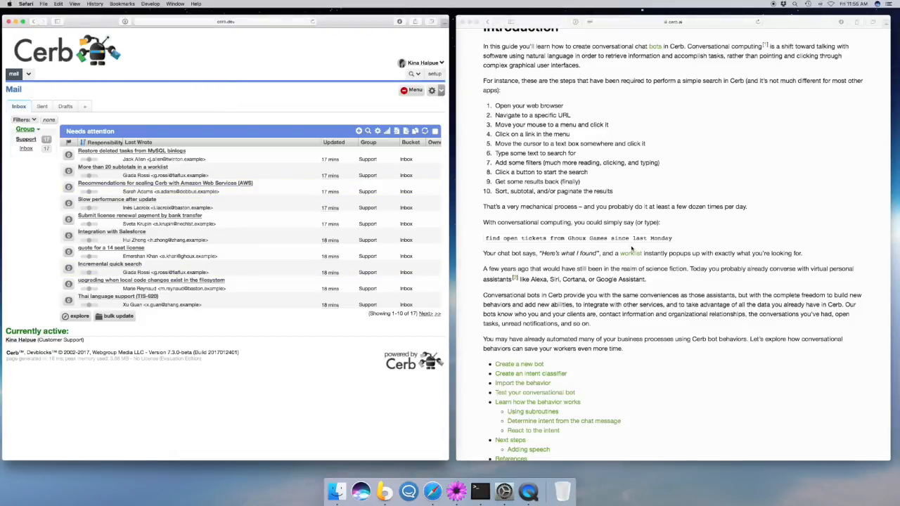
pyautogui.scroll(1, 632, 248)
pyautogui.scroll(-10, 631, 249)
pyautogui.scroll(-5, 631, 248)
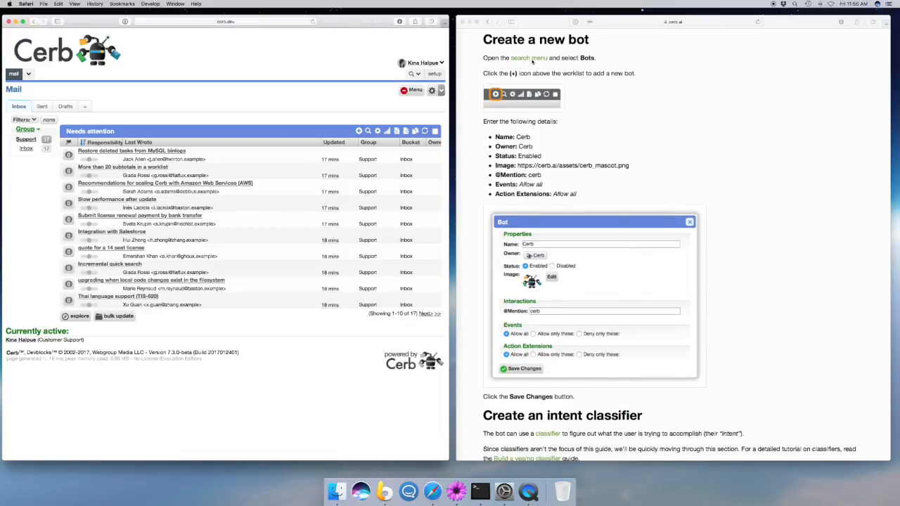
# Start a new bot record from the bot search, named Cerb and owned by Cerb
pyautogui.click(410, 74)
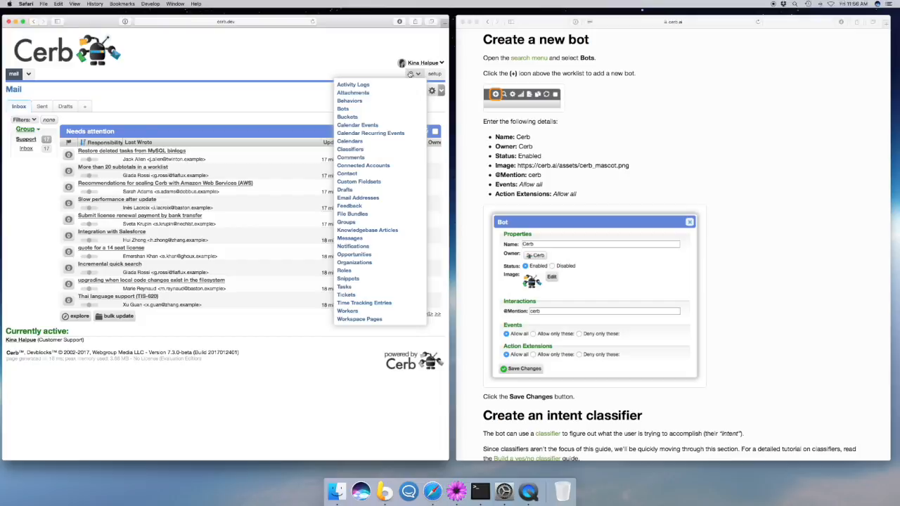
pyautogui.click(400, 109)
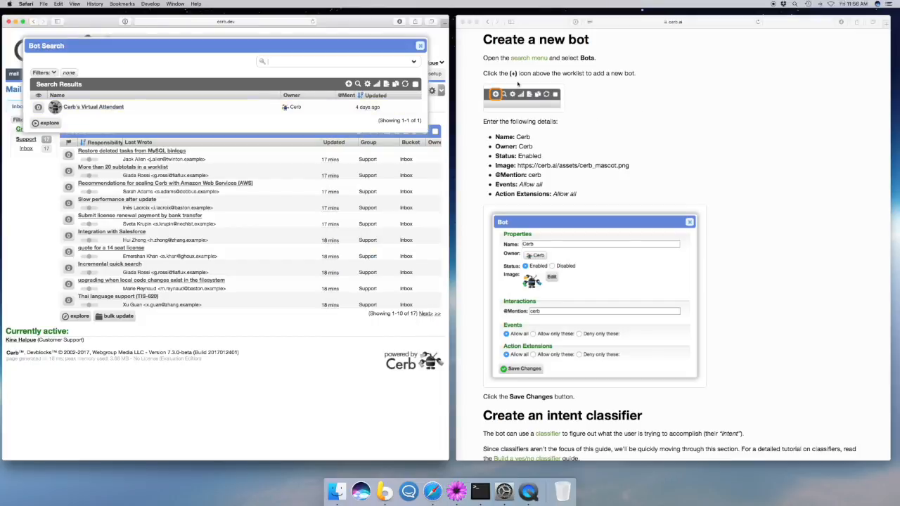
pyautogui.click(348, 84)
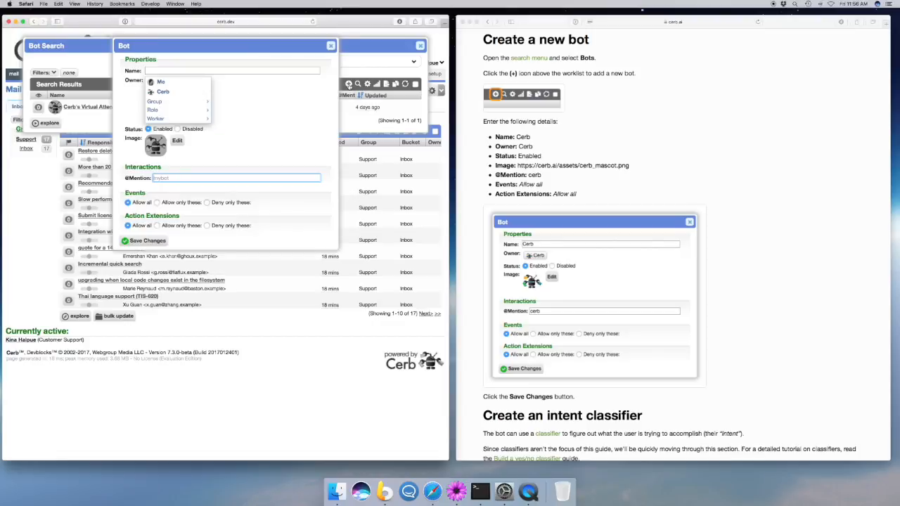
pyautogui.click(187, 70)
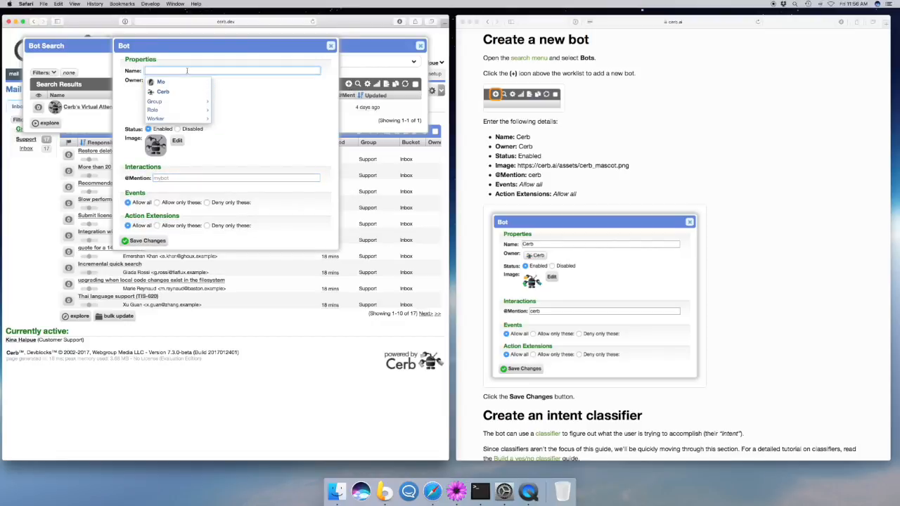
pyautogui.write('Cerb')
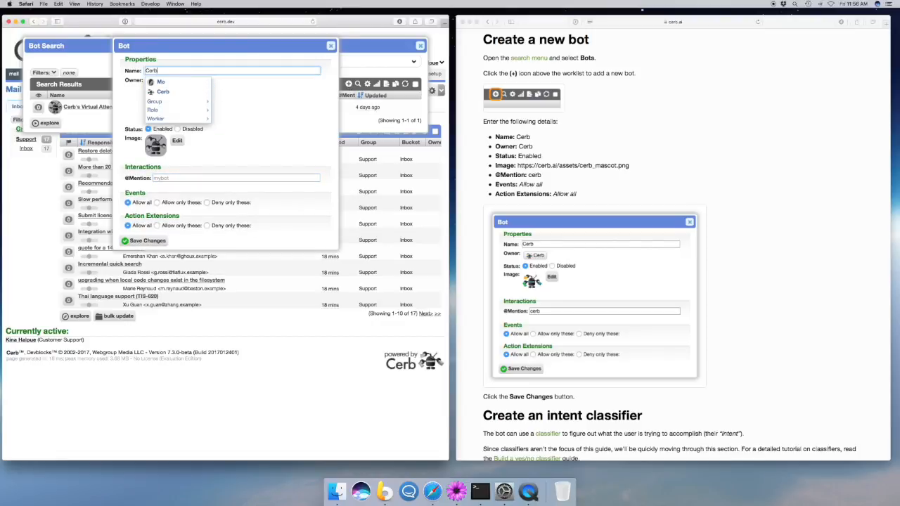
pyautogui.click(182, 97)
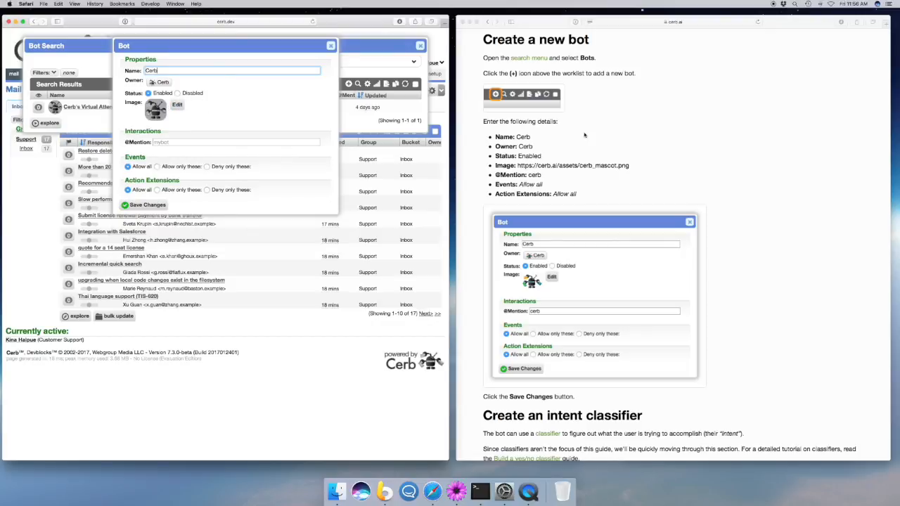
pyautogui.click(542, 162)
pyautogui.moveTo(517, 165); pyautogui.dragTo(634, 168)
pyautogui.press('super+c')
pyautogui.click(258, 107)
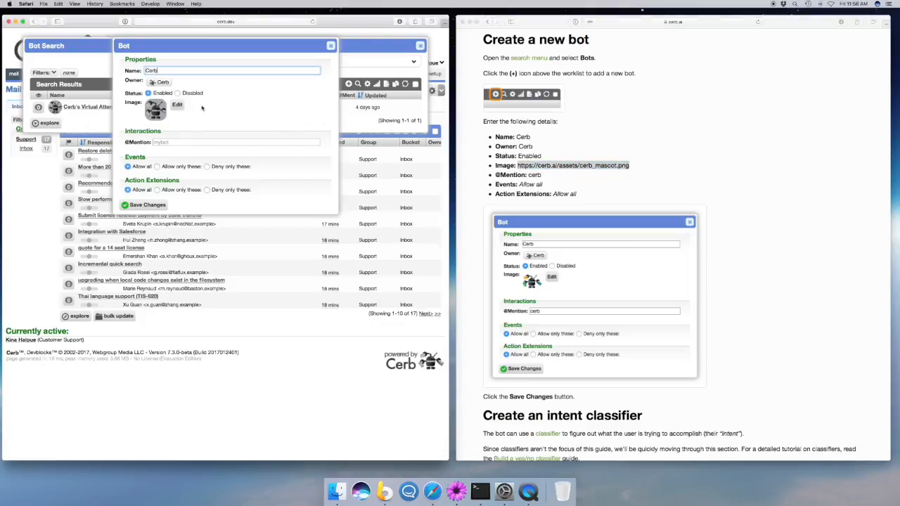
pyautogui.click(177, 104)
pyautogui.press('super+v')
pyautogui.click(320, 71)
pyautogui.click(132, 140)
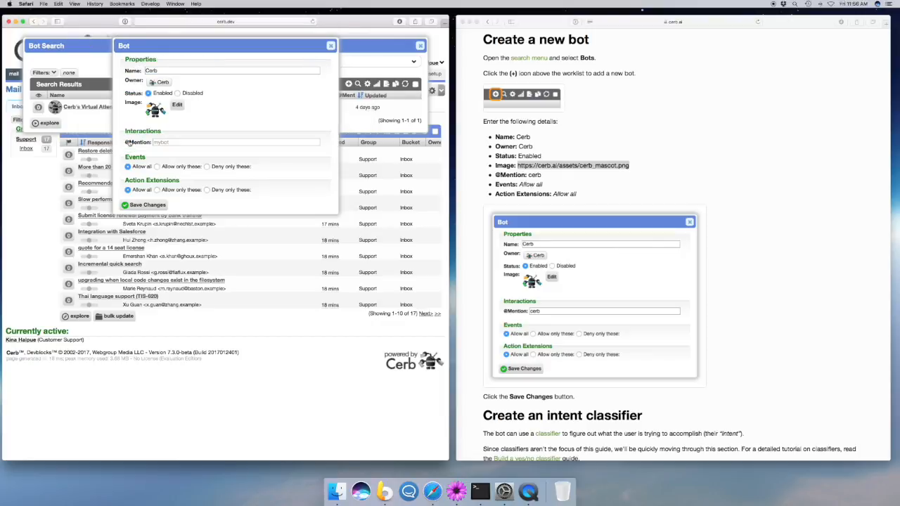
pyautogui.click(239, 142)
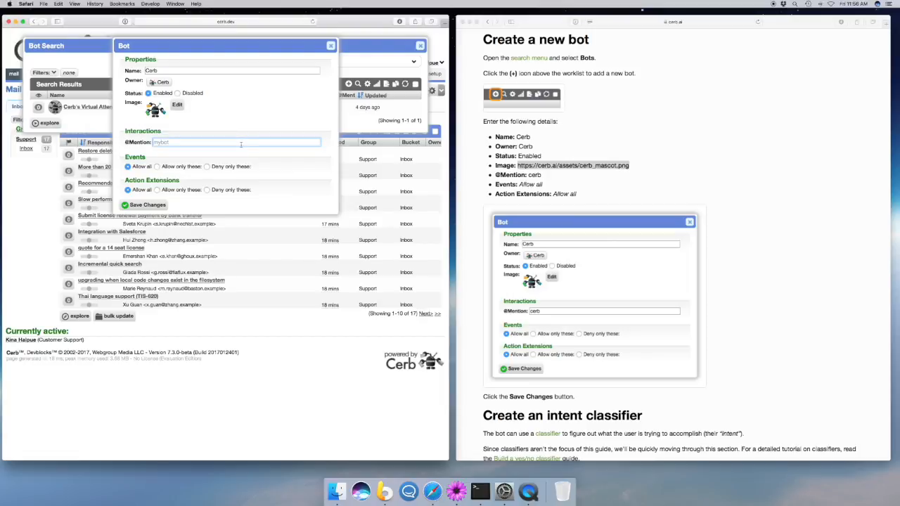
pyautogui.write('cerb')
pyautogui.click(260, 123)
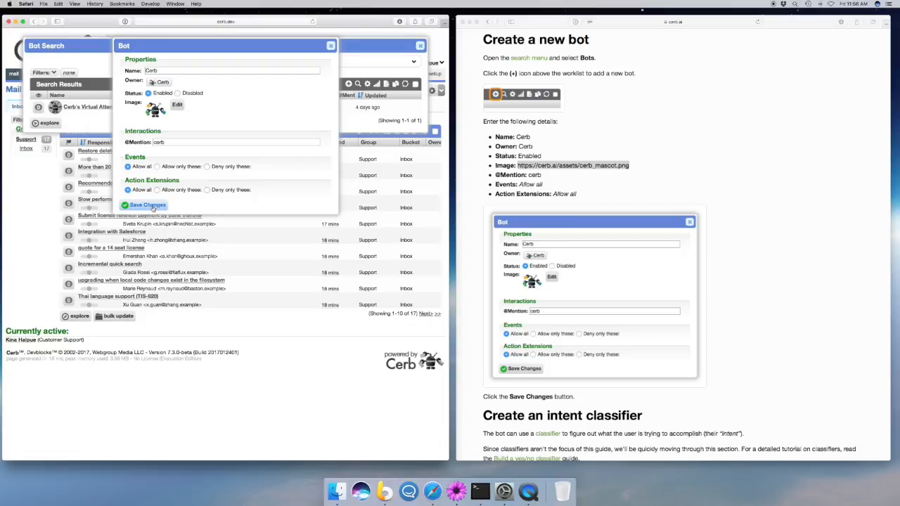
pyautogui.click(148, 205)
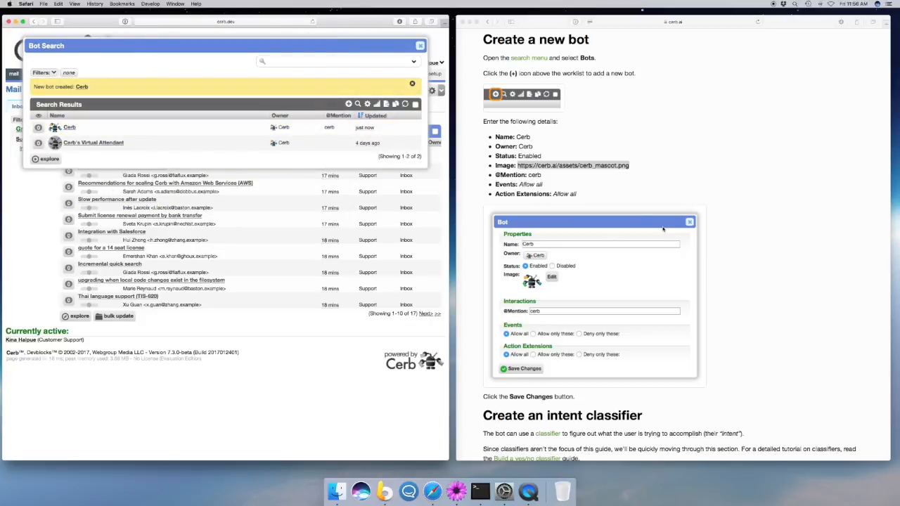
# Look over the linked classifier documentation and yes/no classifier guide, returning to the "Create an intent classifier" section
pyautogui.scroll(-10, 662, 229)
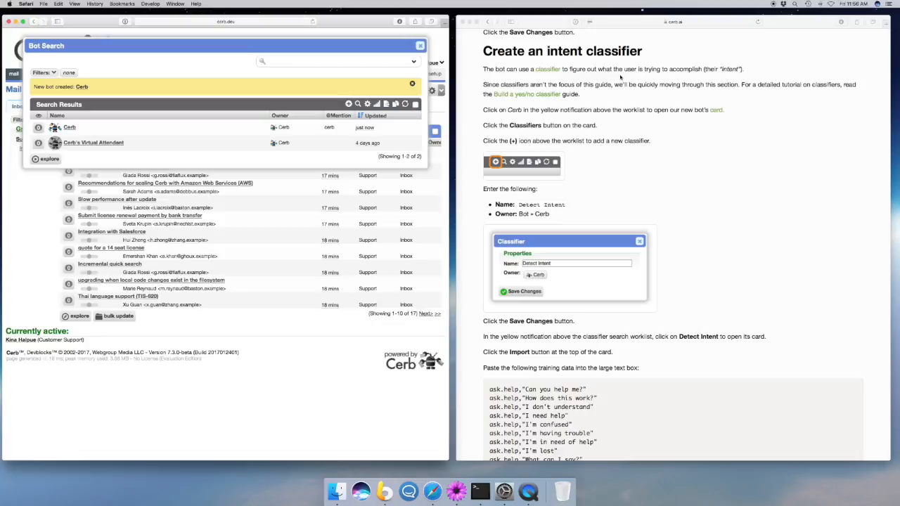
pyautogui.click(551, 69)
pyautogui.scroll(-15, 568, 88)
pyautogui.scroll(15, 568, 88)
pyautogui.click(486, 22)
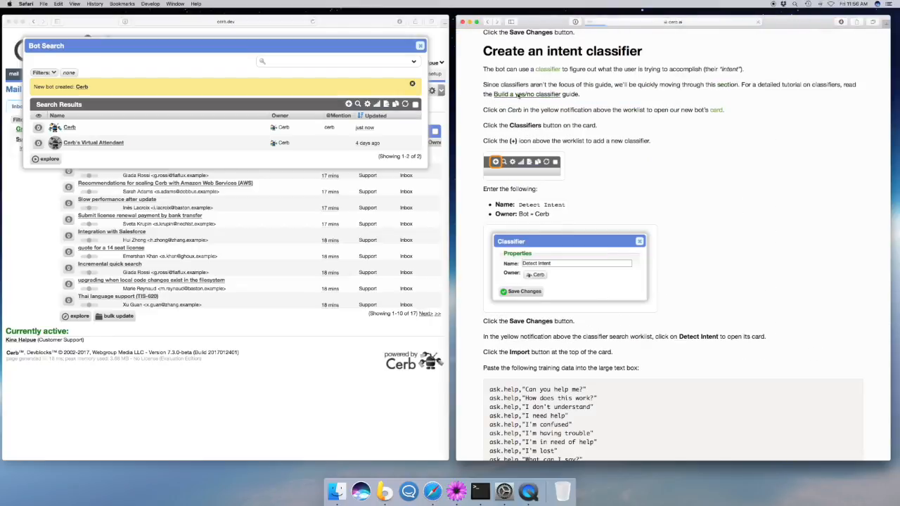
pyautogui.click(518, 95)
pyautogui.scroll(-20, 681, 139)
pyautogui.scroll(15, 681, 140)
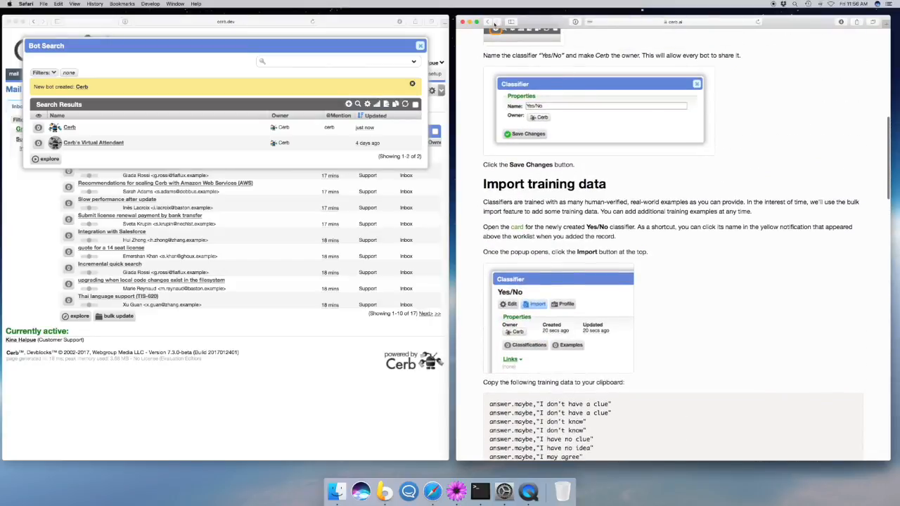
pyautogui.click(491, 23)
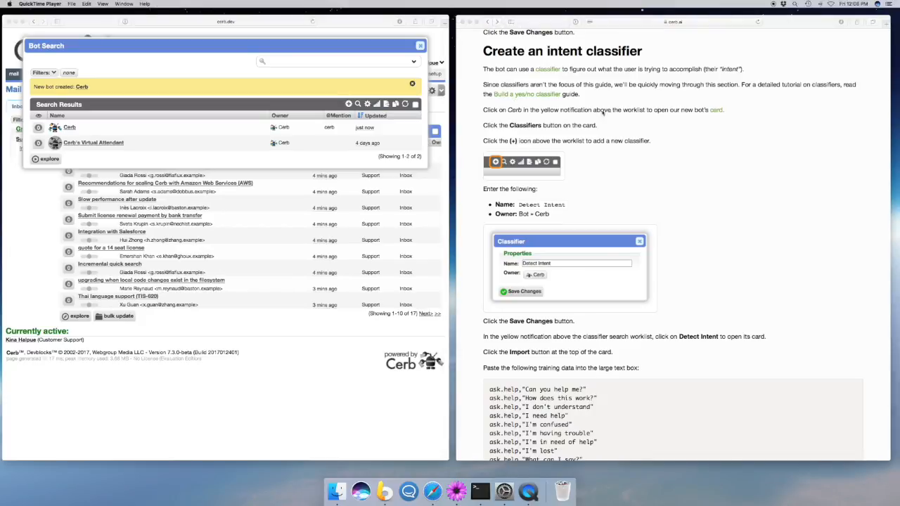
# Create a classifier named Detect Intent from the Cerb bot's card, with the bot Cerb as its owner
pyautogui.click(82, 87)
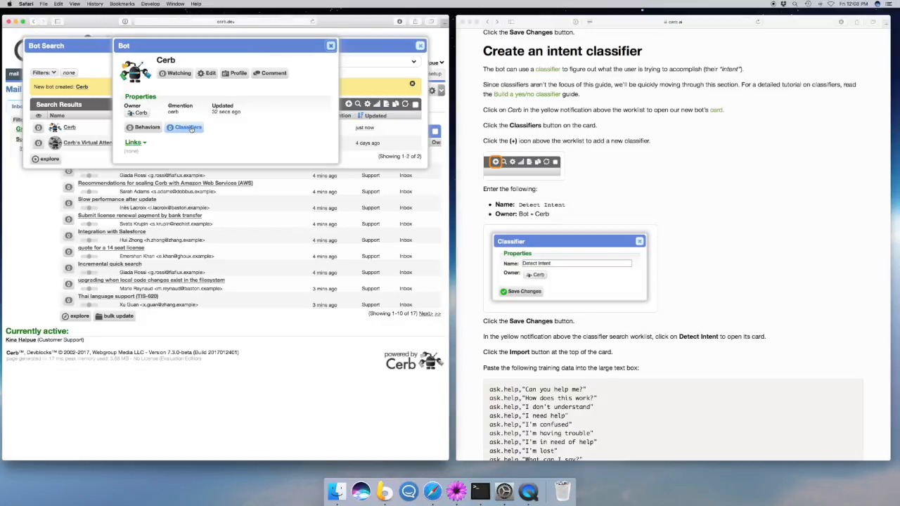
pyautogui.click(187, 127)
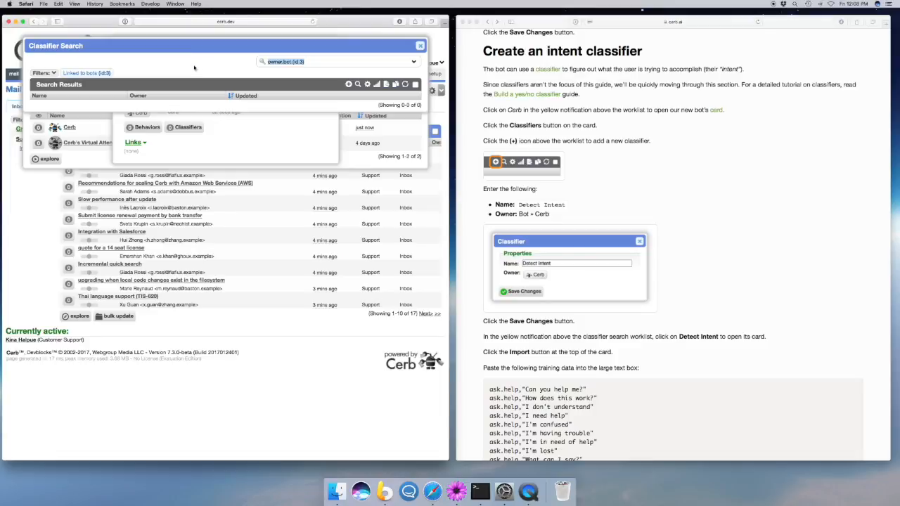
pyautogui.click(348, 85)
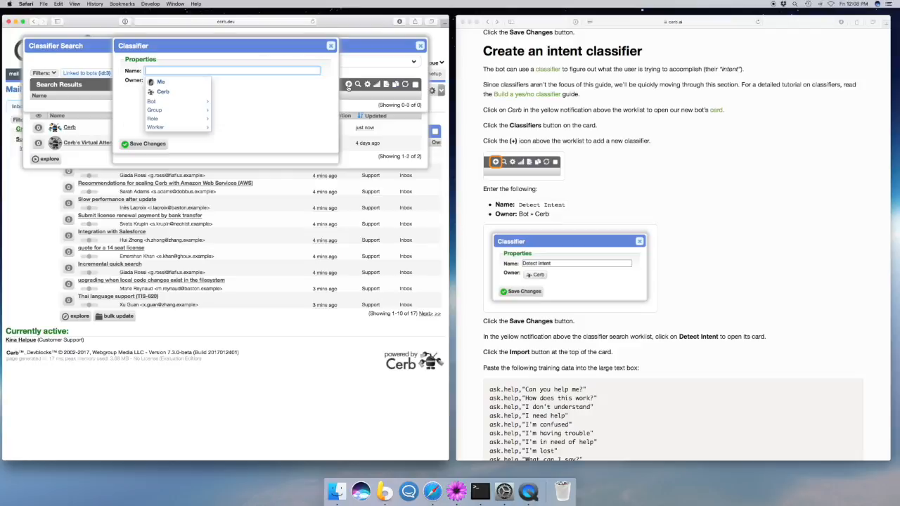
pyautogui.write('Detect Intent')
pyautogui.moveTo(167, 103)
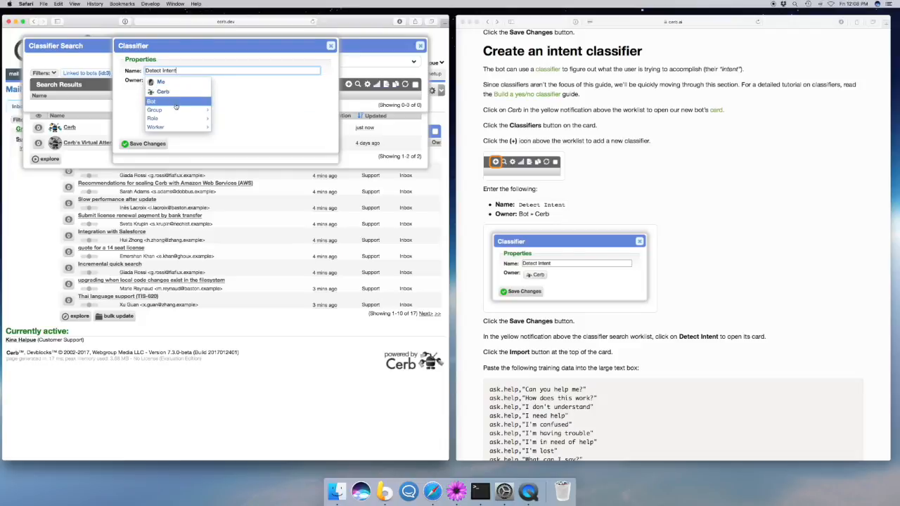
pyautogui.click(239, 99)
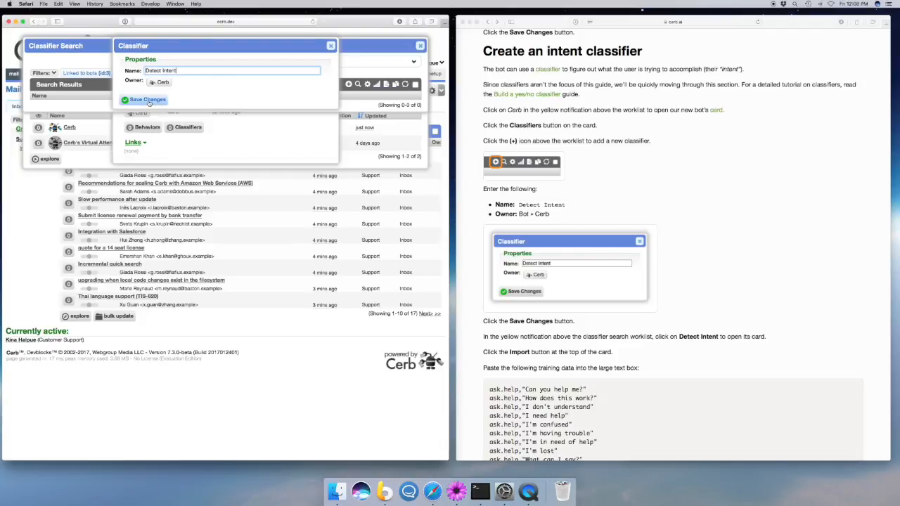
pyautogui.click(149, 102)
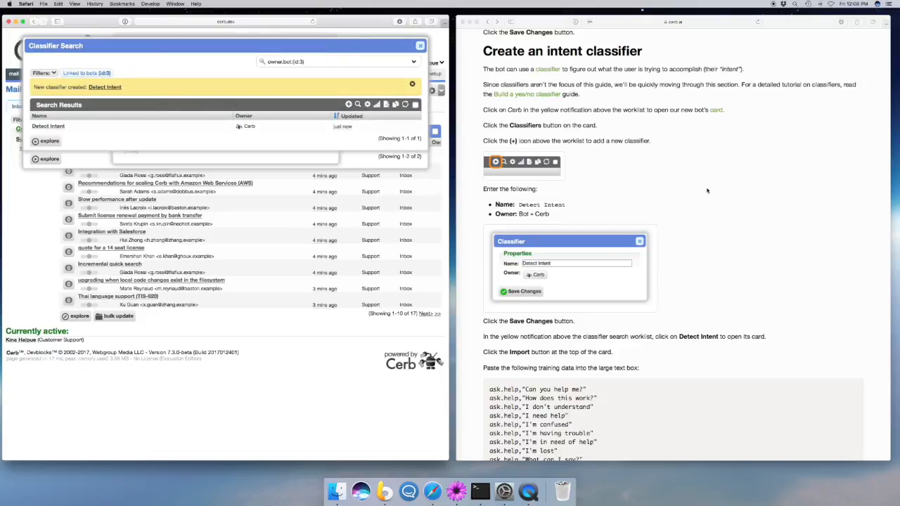
# Copy the intent classifier's training data block from the guide
pyautogui.scroll(-7, 708, 191)
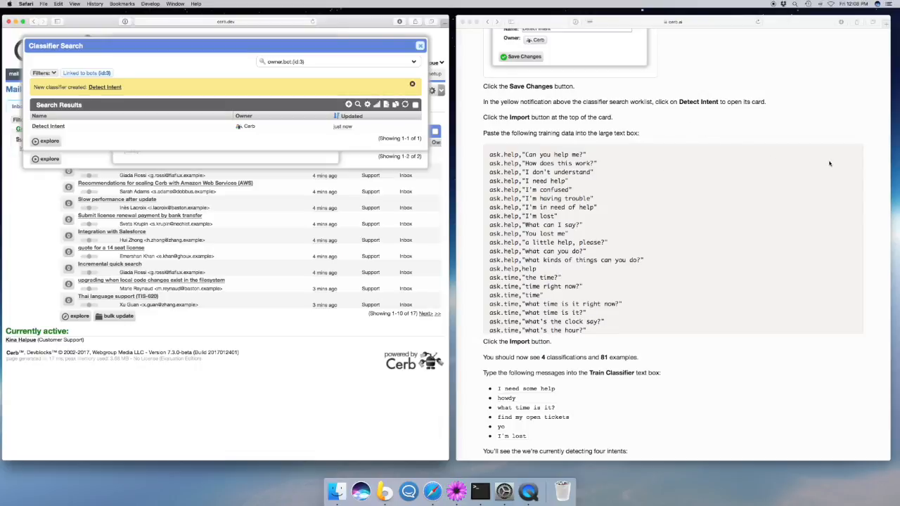
pyautogui.click(736, 133)
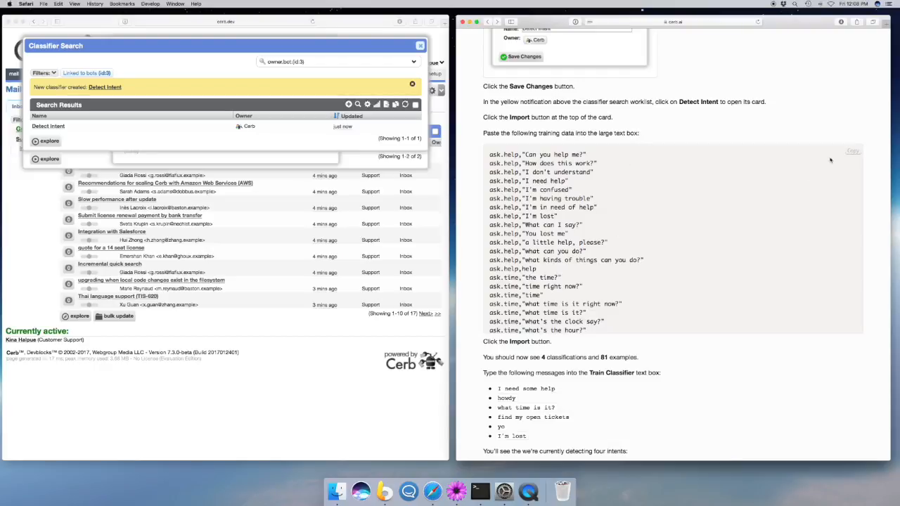
pyautogui.click(853, 152)
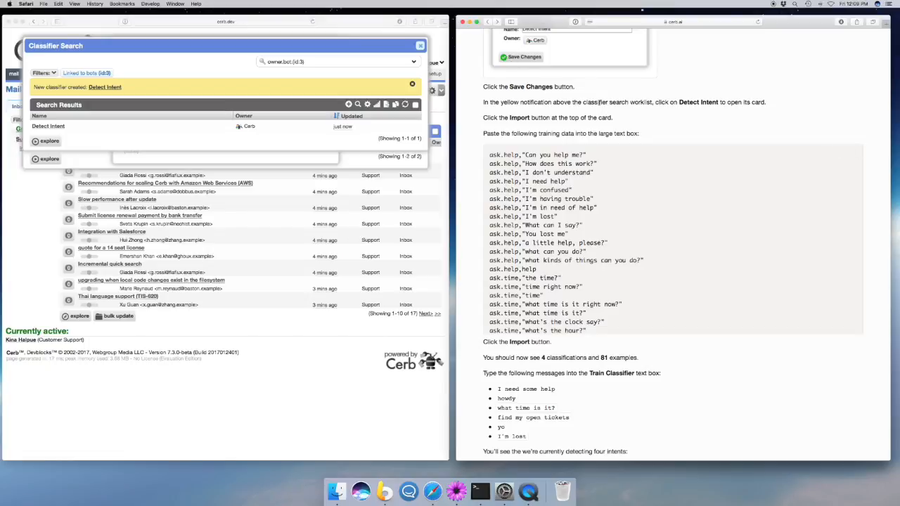
# Import the copied training data into the Detect Intent classifier and review its list of classifications
pyautogui.click(109, 88)
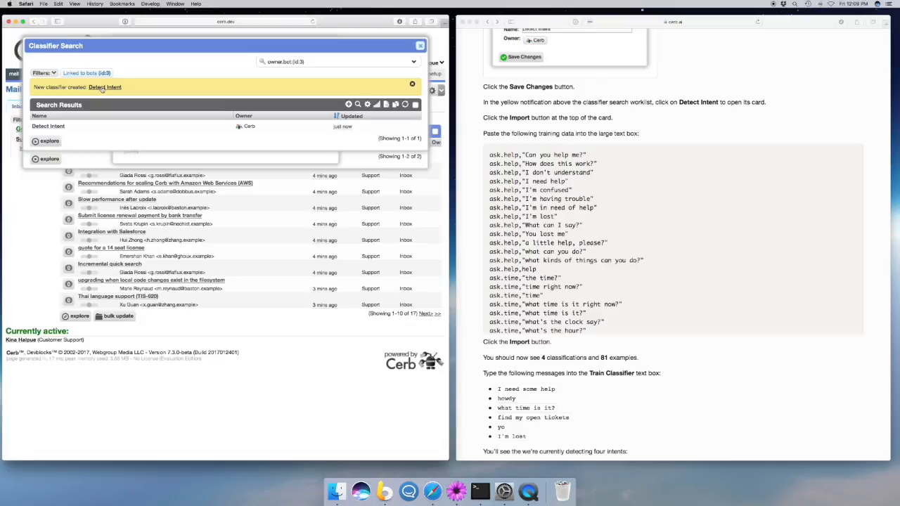
pyautogui.click(102, 88)
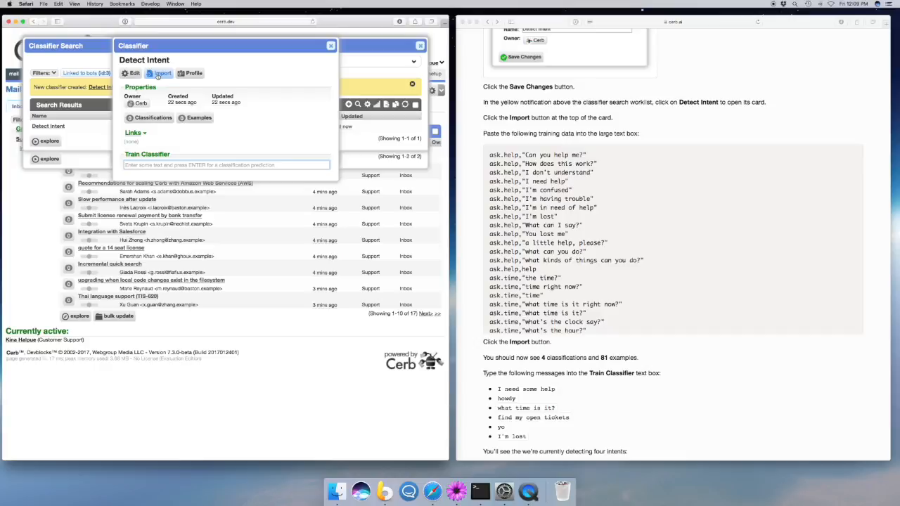
pyautogui.click(159, 73)
pyautogui.press('super+v')
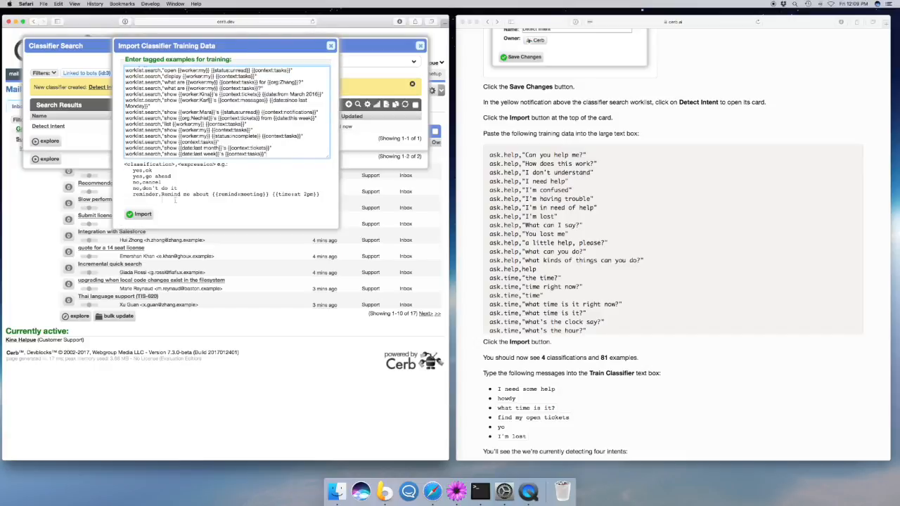
pyautogui.click(134, 214)
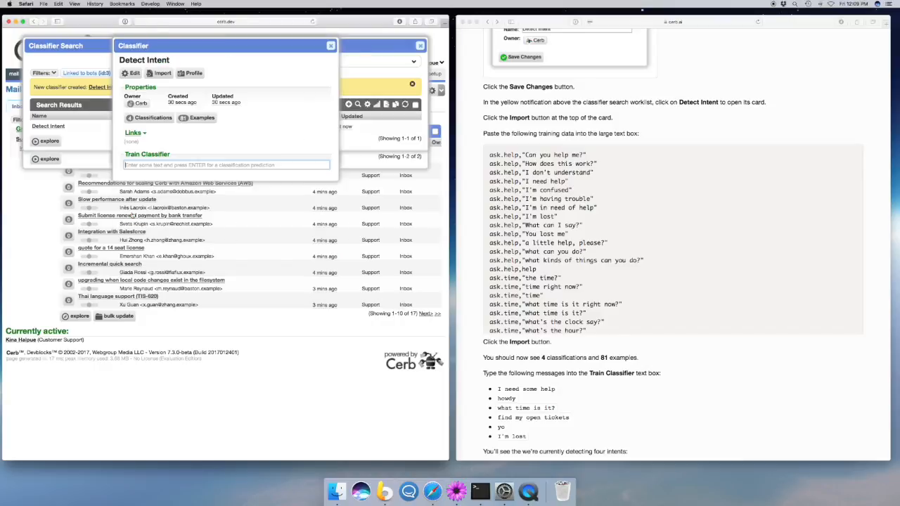
pyautogui.click(144, 119)
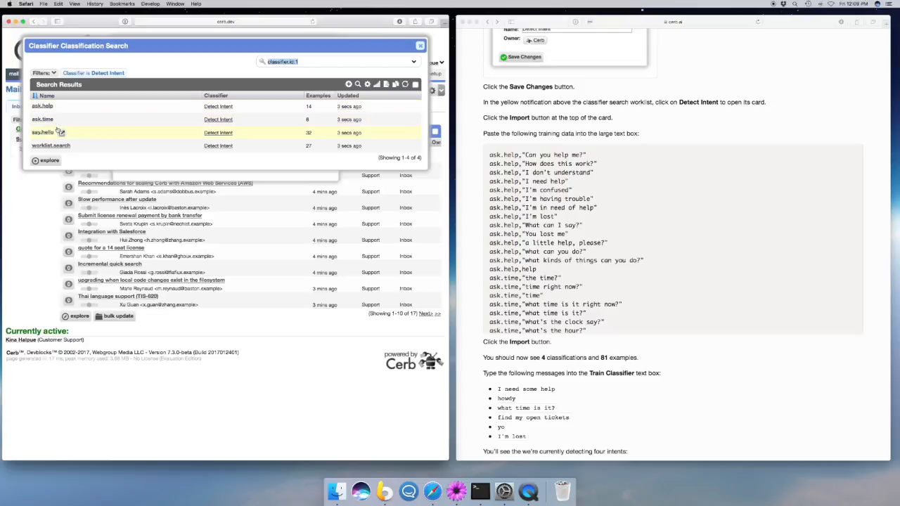
pyautogui.press('Escape')
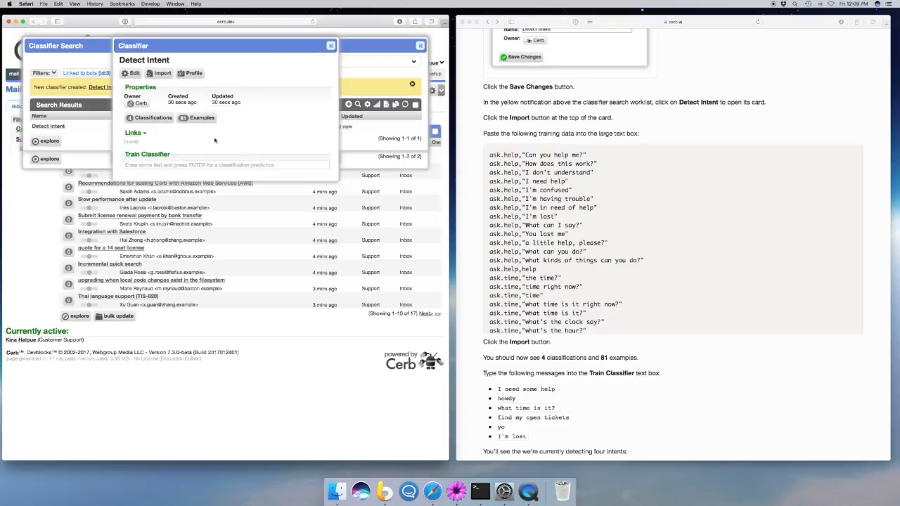
# Page through the Detect Intent classifier's training examples up to the tagged worklist.search entries, and return to the classifier's card
pyautogui.click(197, 121)
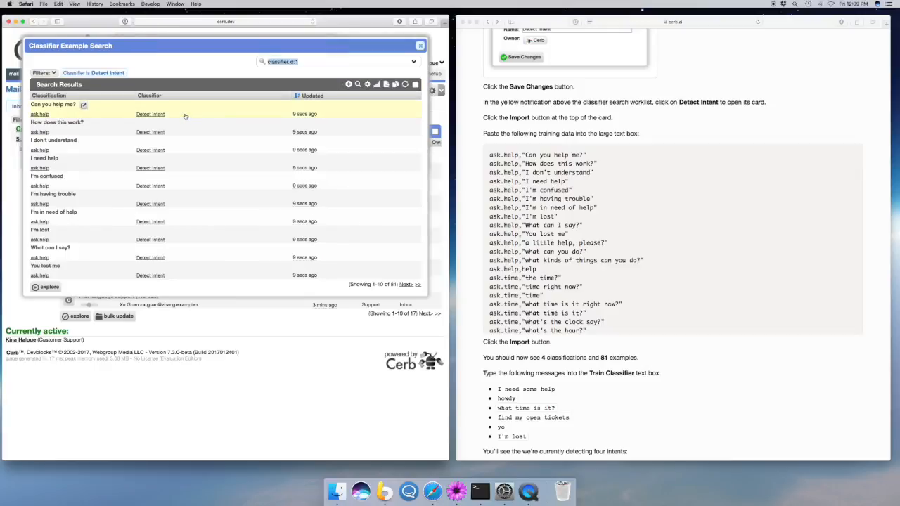
pyautogui.click(406, 285)
pyautogui.click(406, 285)
pyautogui.click(406, 285)
pyautogui.click(406, 285)
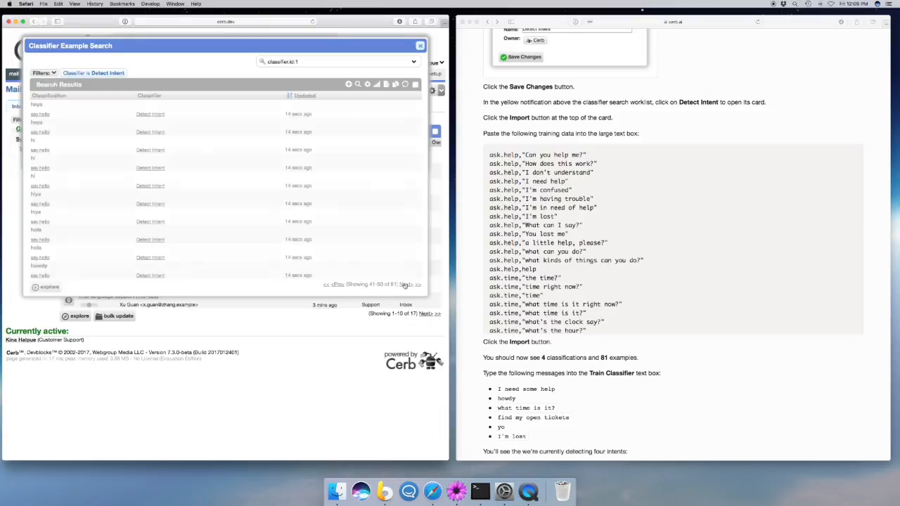
pyautogui.click(407, 284)
pyautogui.click(407, 285)
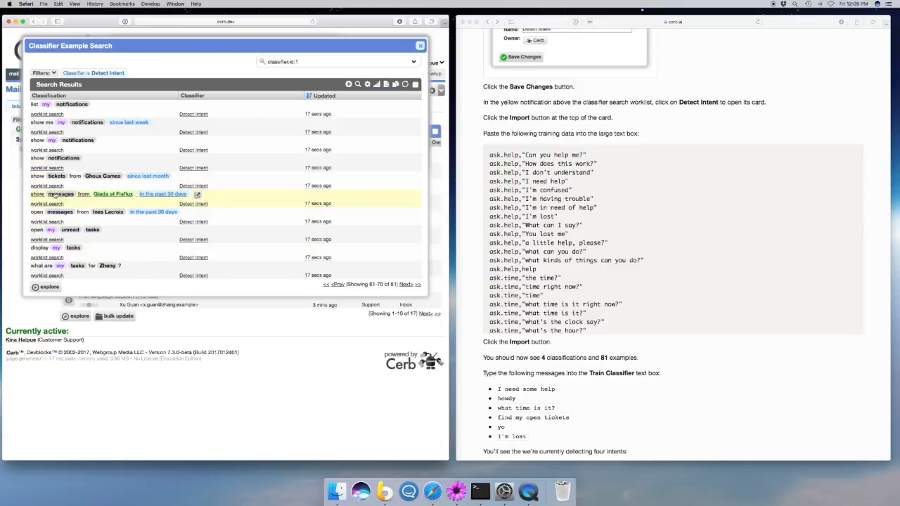
pyautogui.click(187, 184)
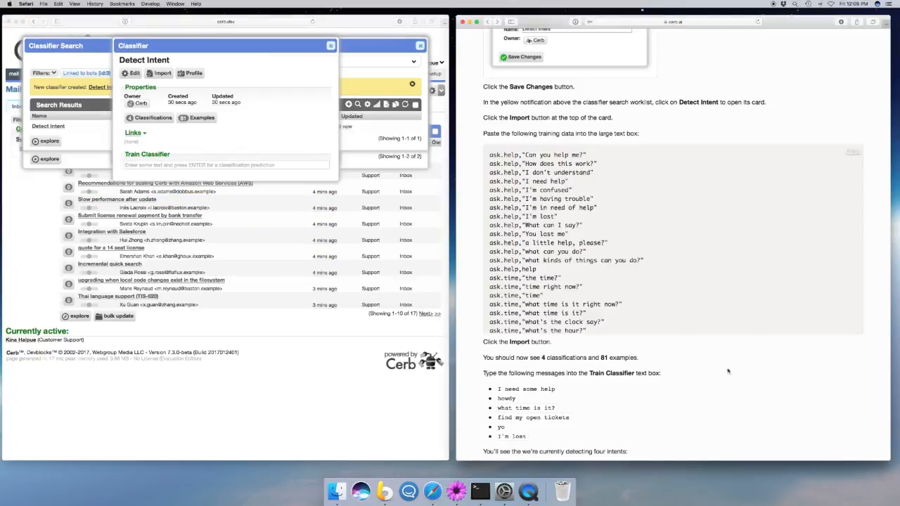
# Test the Detect Intent classifier's predictions for the messages "I need some help" and "howdy"
pyautogui.scroll(-6, 731, 373)
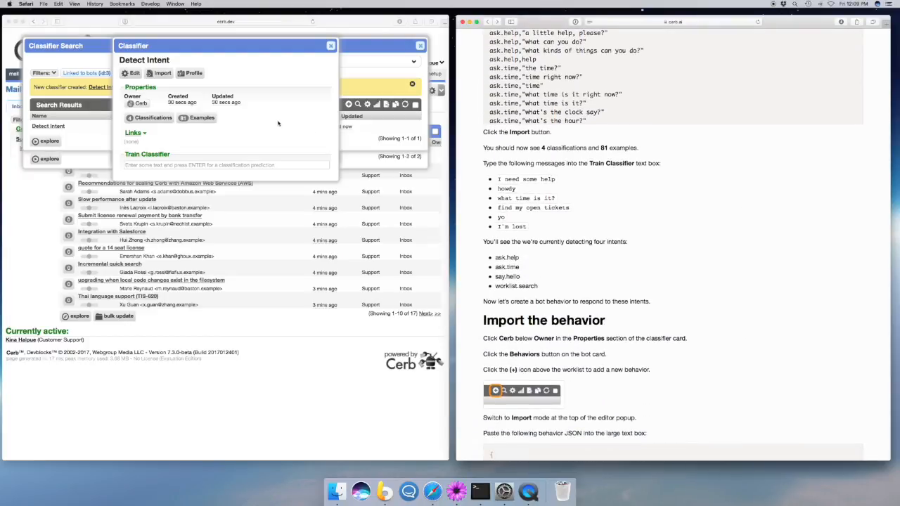
pyautogui.click(244, 110)
pyautogui.click(160, 166)
pyautogui.write('I need some help')
pyautogui.press('Return')
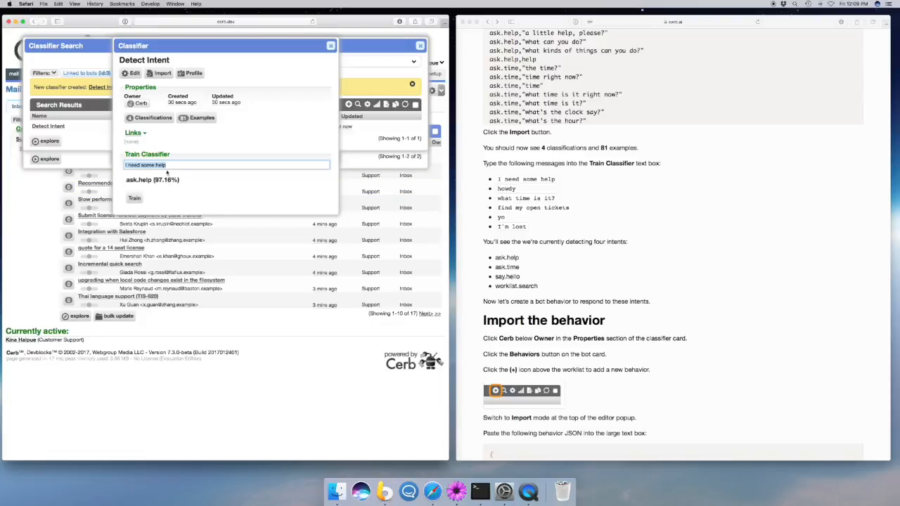
pyautogui.write('howdy')
pyautogui.press('Return')
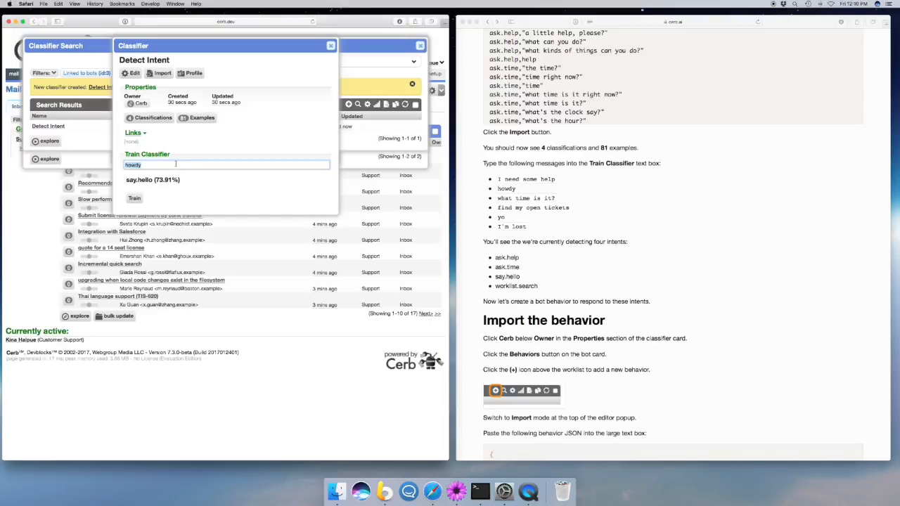
# Test the classifier's predictions for "what time is it?" and "find my open tickets"
pyautogui.write('what time is it?')
pyautogui.press('Return')
pyautogui.write('find my open tickets')
pyautogui.press('Return')
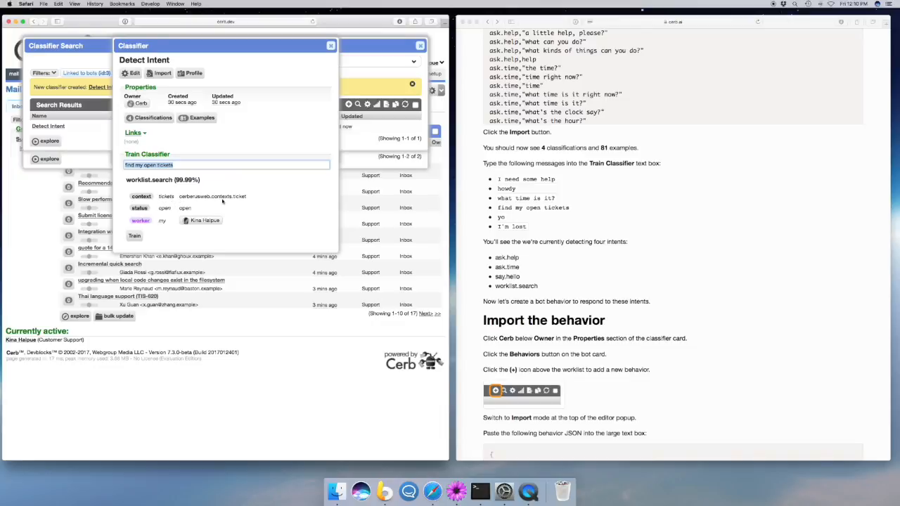
# Examine the "find my open tickets" prediction word by word, including its detected entities, intent name and confidence
pyautogui.doubleClick(168, 165)
pyautogui.doubleClick(149, 165)
pyautogui.doubleClick(165, 164)
pyautogui.doubleClick(138, 165)
pyautogui.click(151, 165)
pyautogui.doubleClick(166, 165)
pyautogui.click(264, 192)
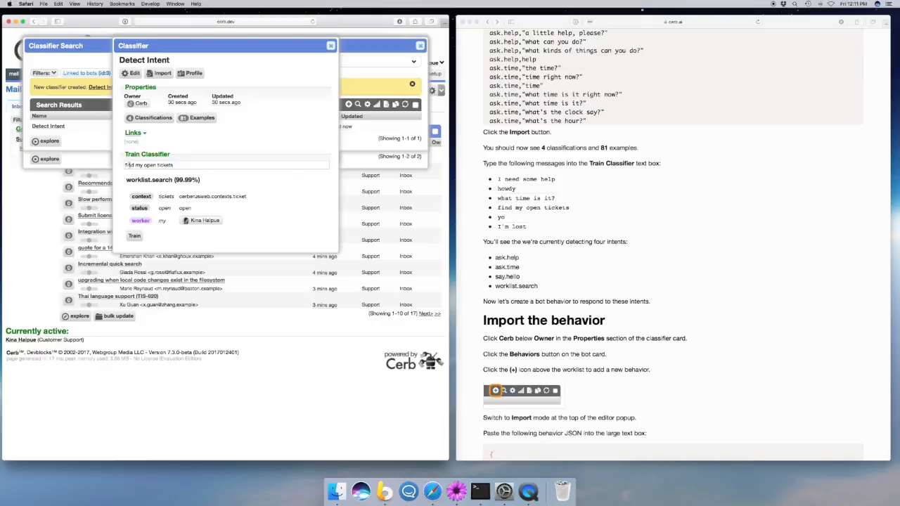
pyautogui.doubleClick(130, 165)
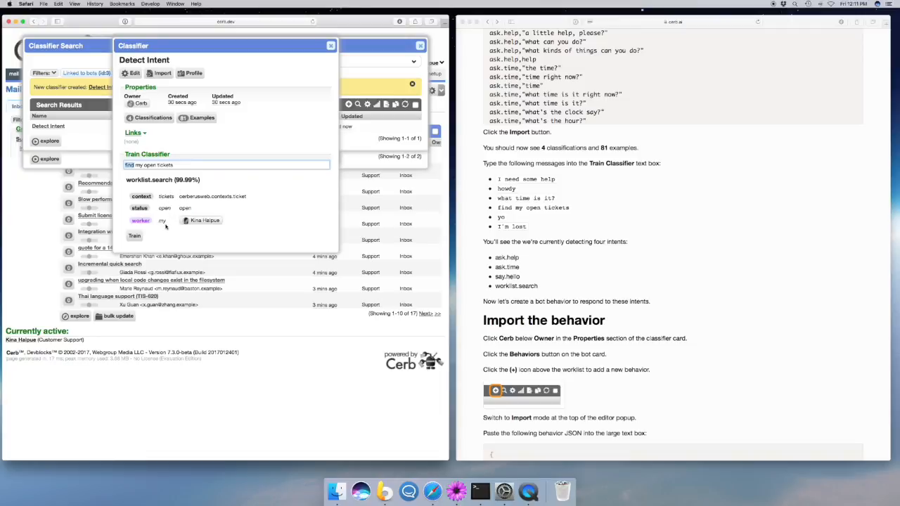
pyautogui.moveTo(174, 180); pyautogui.dragTo(193, 180)
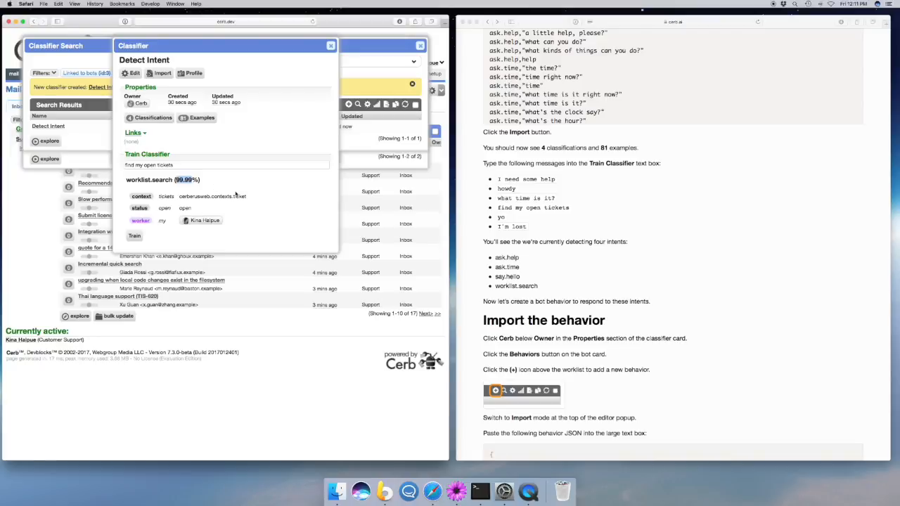
pyautogui.moveTo(124, 180); pyautogui.dragTo(169, 180)
pyautogui.click(168, 181)
# Test the classifier's predictions for the guide's remaining messages, "yo" and "I'm lost"
pyautogui.click(511, 218)
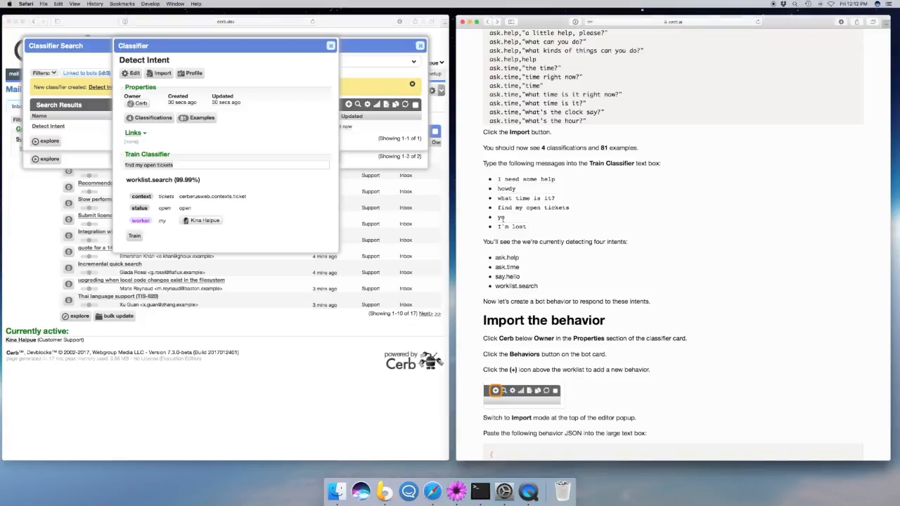
pyautogui.click(273, 165)
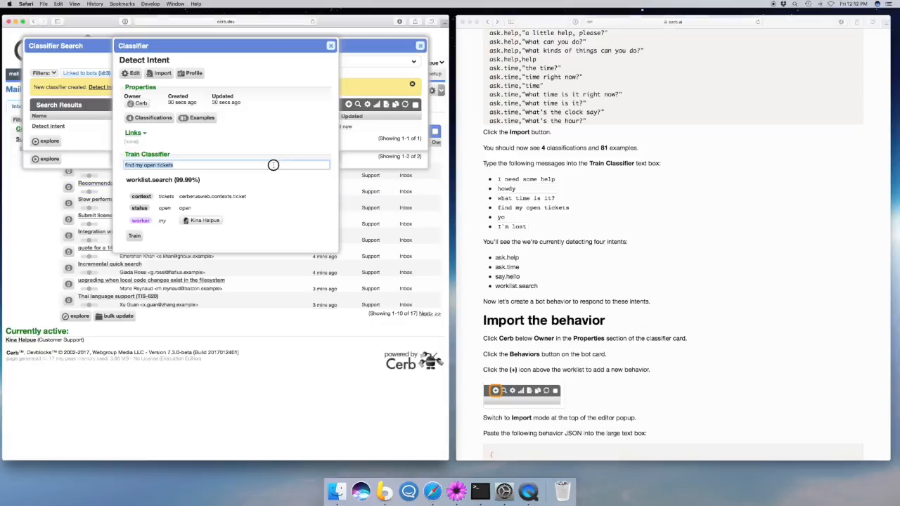
pyautogui.write('yo')
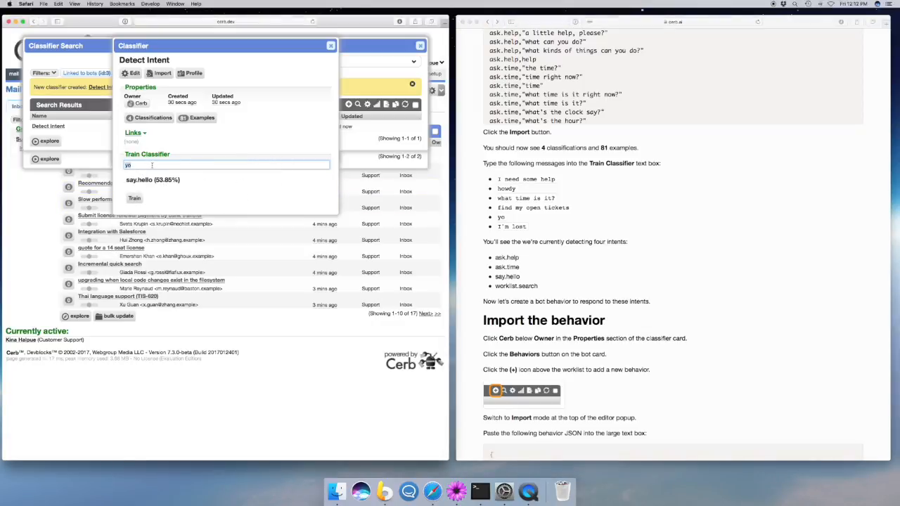
pyautogui.write("I'm lost")
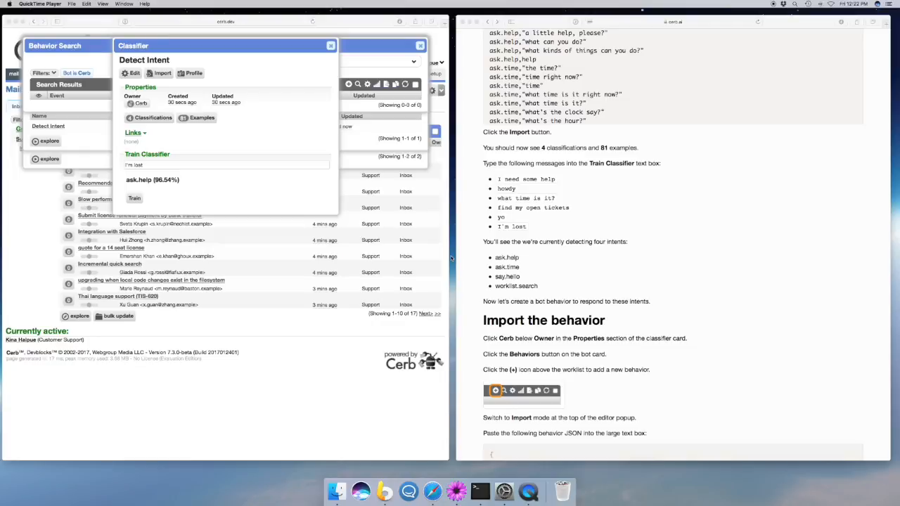
# Following the guide's "Import the behavior" section, start a new behavior from the bot Cerb's card in Import mode
pyautogui.scroll(-5, 668, 277)
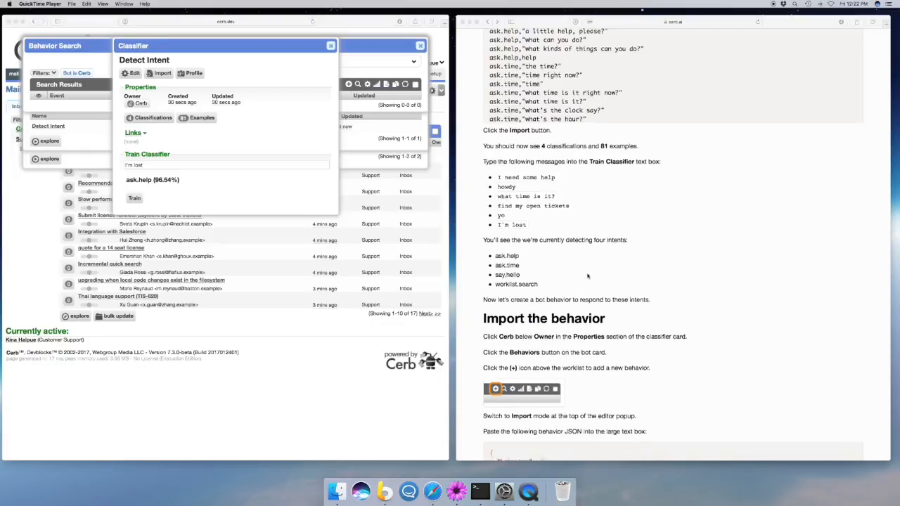
pyautogui.scroll(-2, 668, 276)
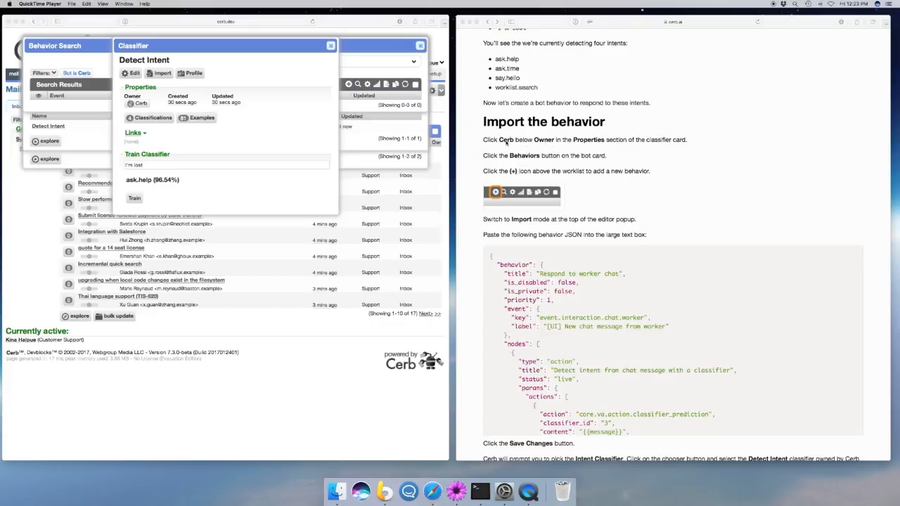
pyautogui.click(257, 102)
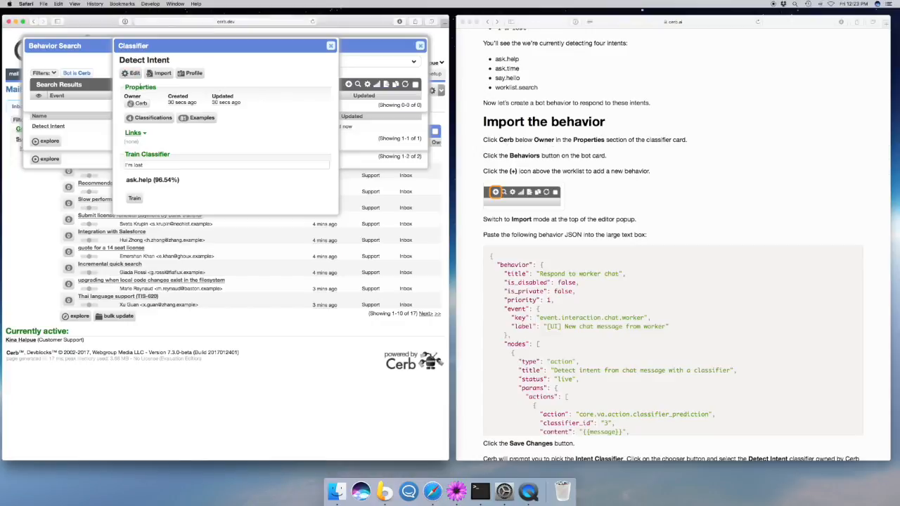
pyautogui.click(140, 104)
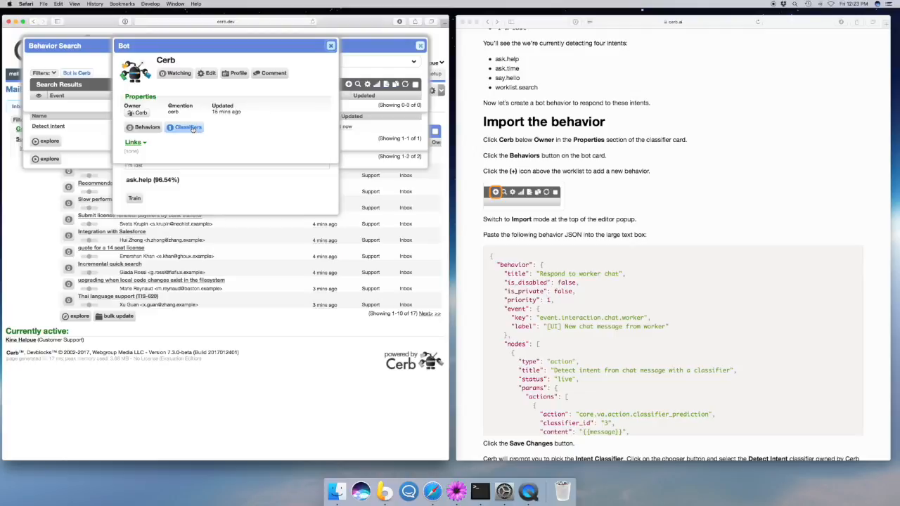
pyautogui.click(139, 131)
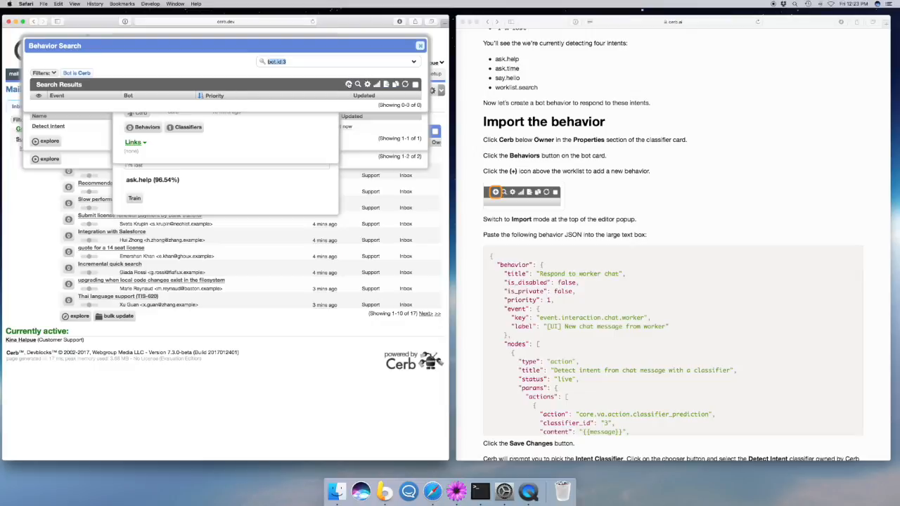
pyautogui.click(348, 83)
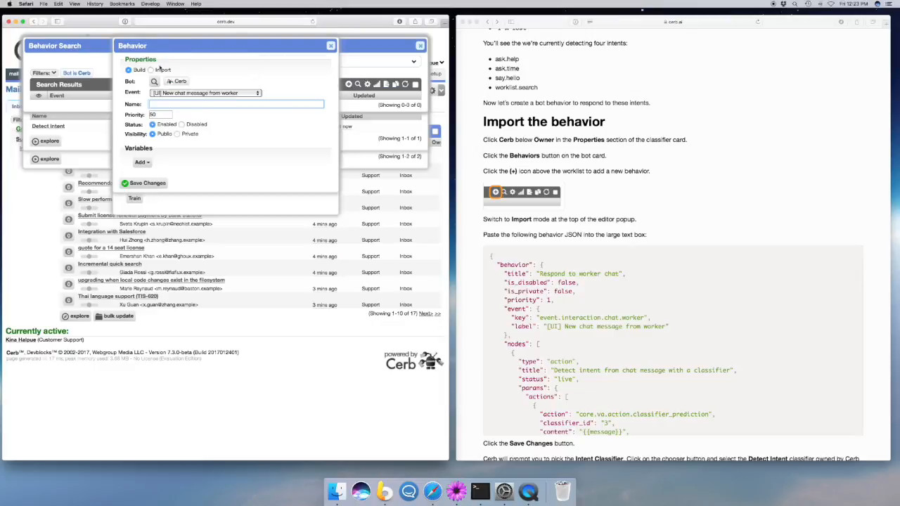
pyautogui.click(151, 70)
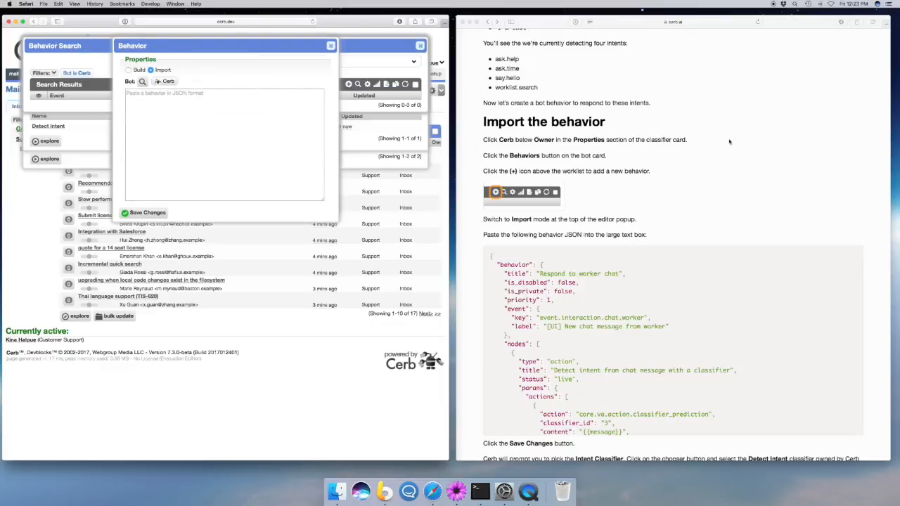
# Copy the behavior JSON block from the guide and submit it as the new behavior's import data
pyautogui.scroll(-3, 738, 147)
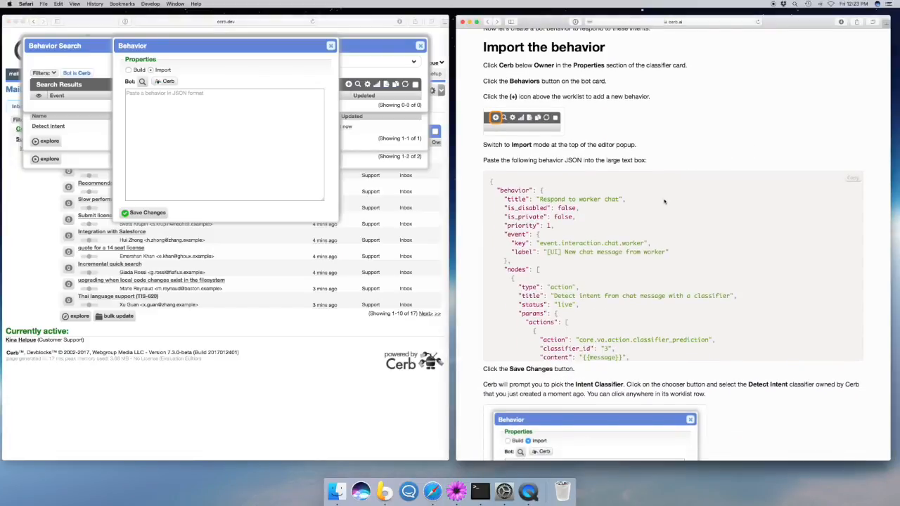
pyautogui.click(852, 179)
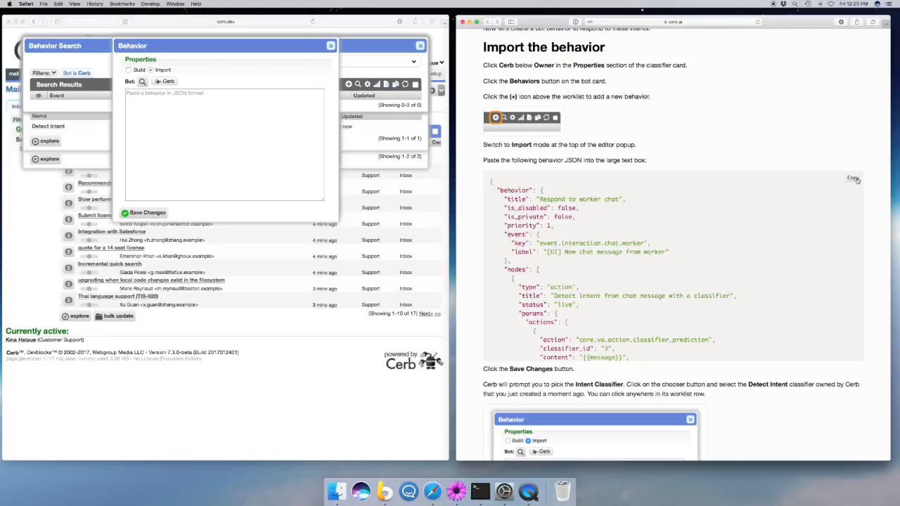
pyautogui.click(170, 122)
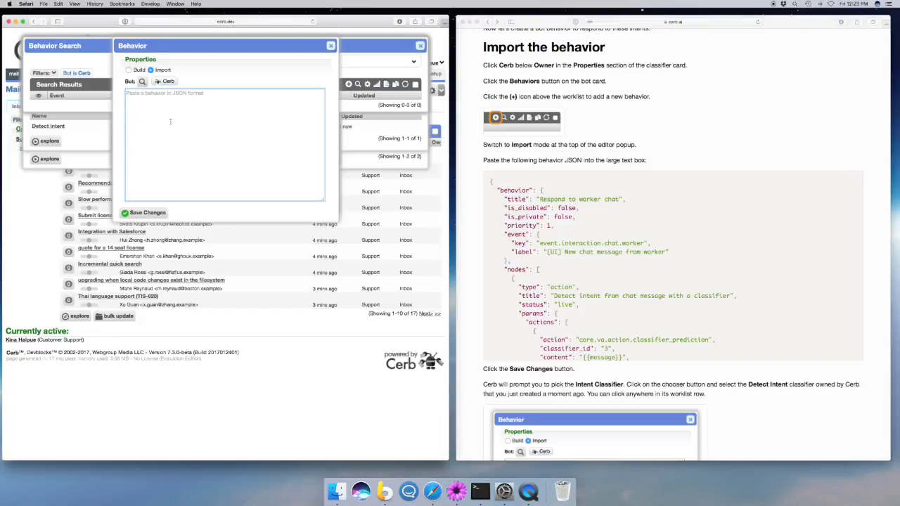
pyautogui.press('super+v')
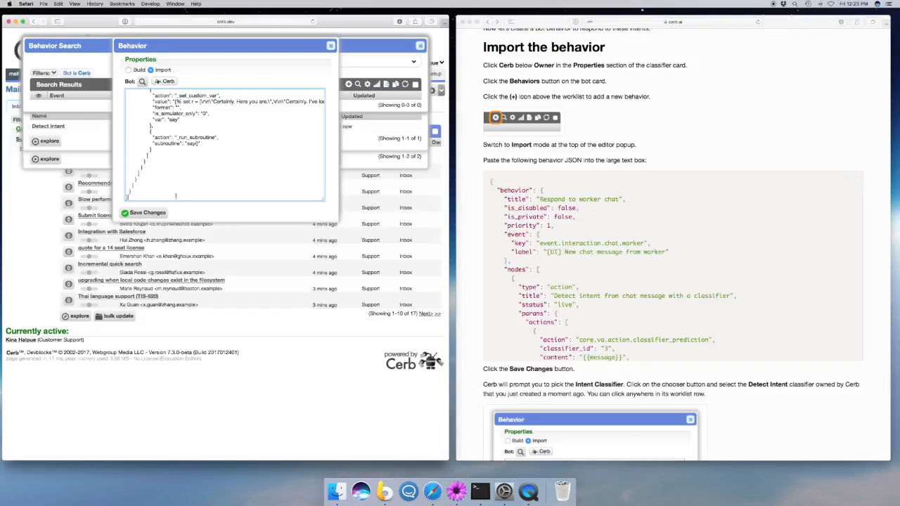
pyautogui.click(140, 214)
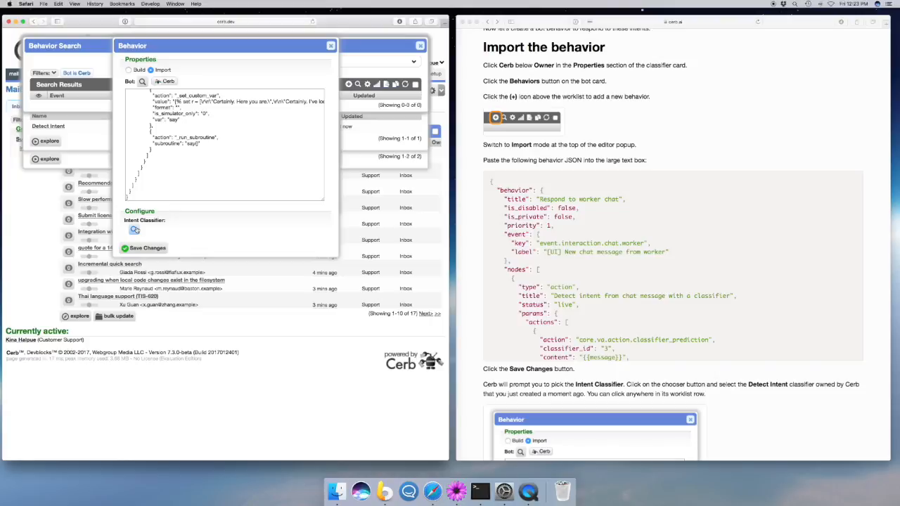
# Choose Detect Intent as the imported behavior's intent classifier and save the behavior
pyautogui.click(134, 230)
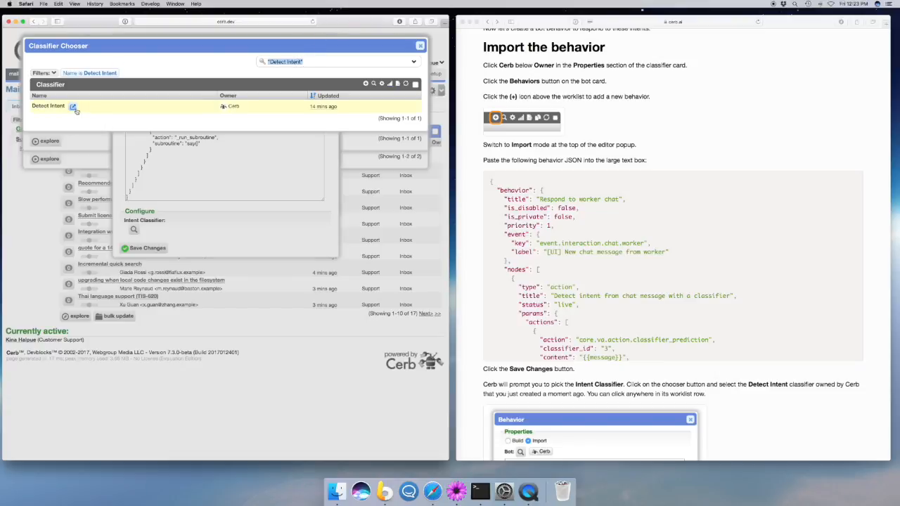
pyautogui.click(130, 110)
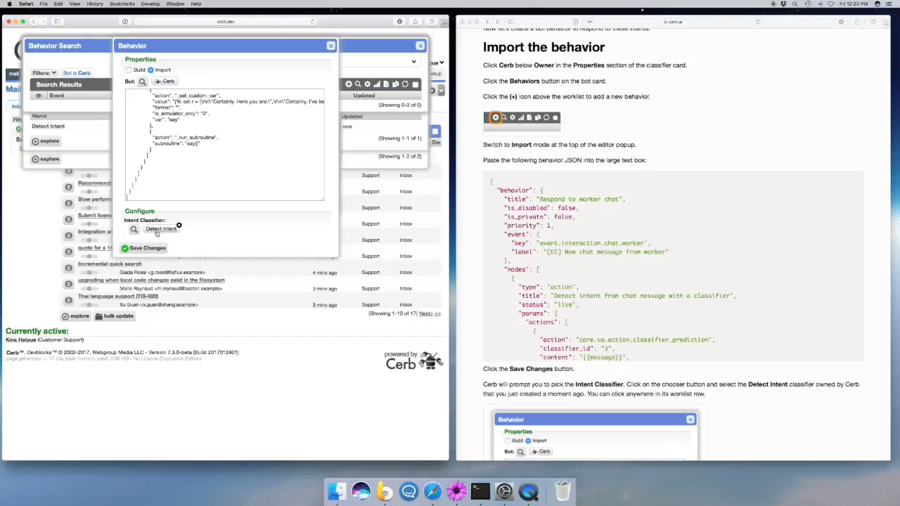
pyautogui.click(148, 248)
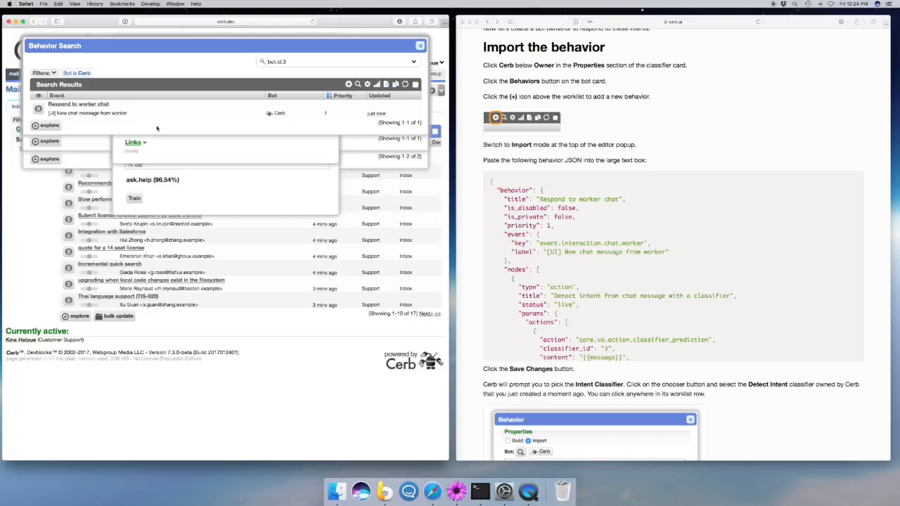
# Examine the Respond to worker chat behavior's decision tree and read the guide's worker chat interaction and bot testing instructions
pyautogui.click(117, 104)
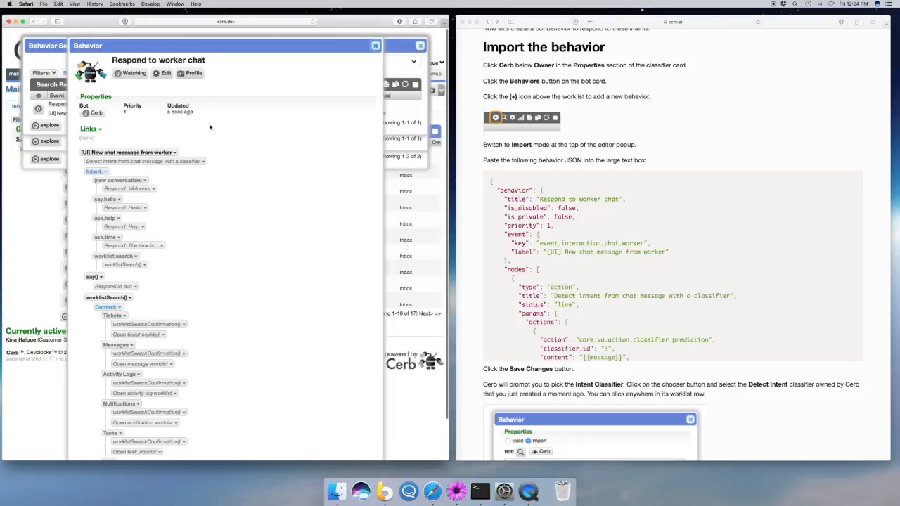
pyautogui.scroll(-2, 215, 133)
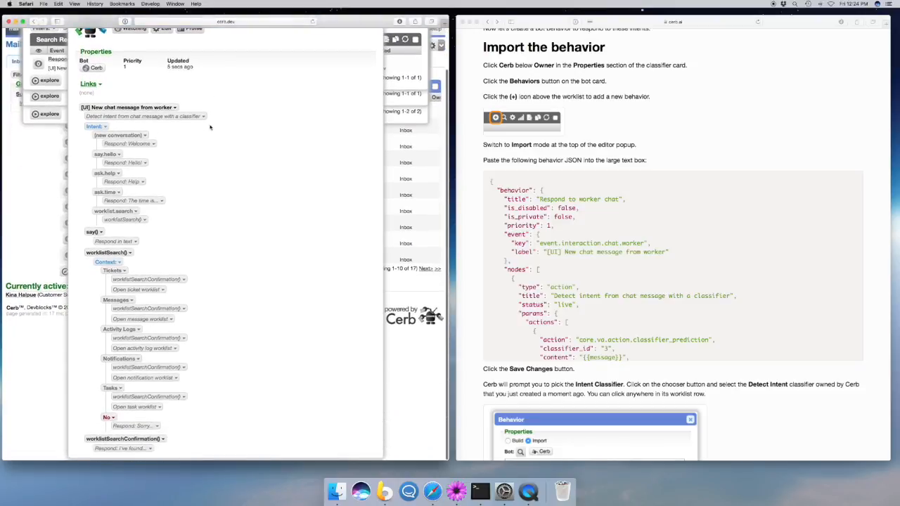
pyautogui.scroll(-1, 378, 179)
pyautogui.scroll(-5, 716, 284)
pyautogui.scroll(-15, 715, 284)
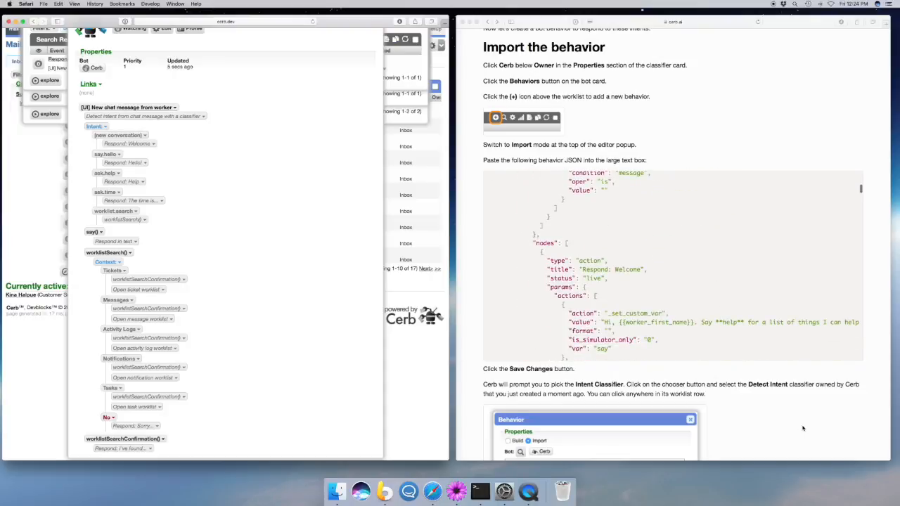
pyautogui.scroll(-10, 756, 236)
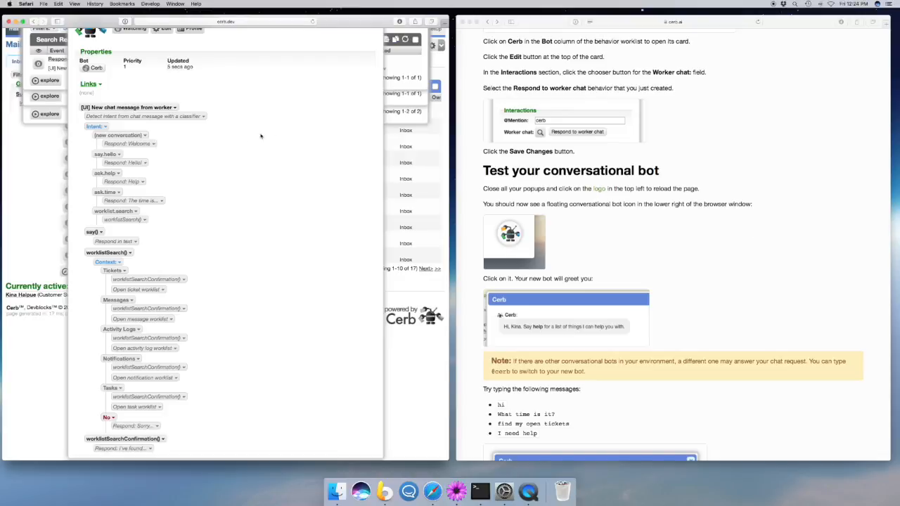
pyautogui.scroll(5, 288, 124)
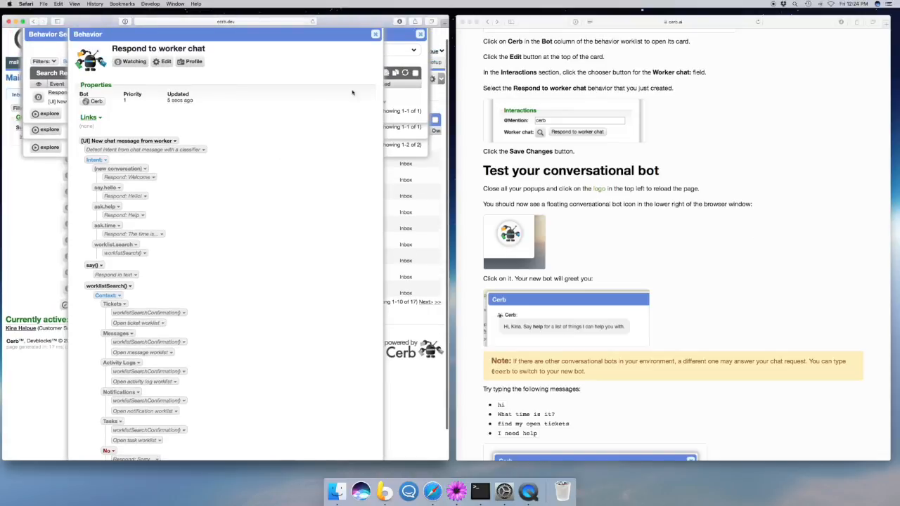
# Edit the bot Cerb to use the Respond to worker chat behavior for worker chat and save the changes
pyautogui.click(376, 36)
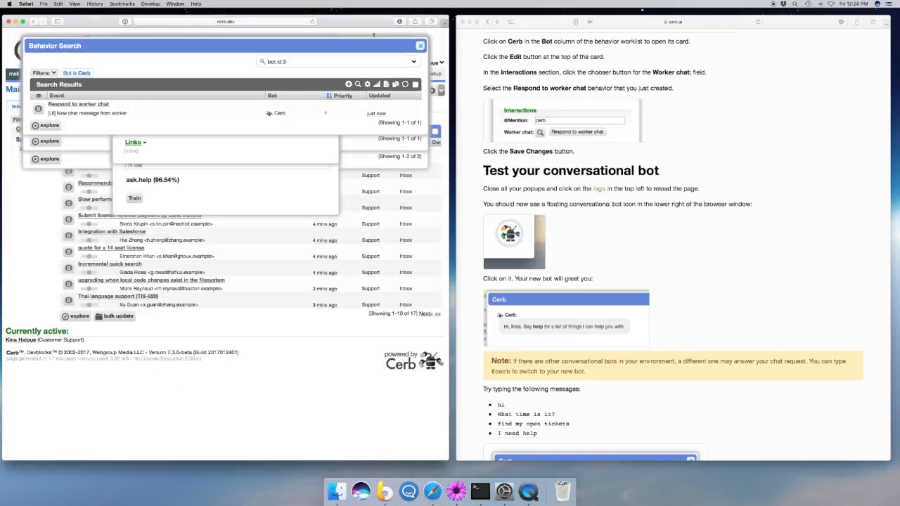
pyautogui.click(420, 46)
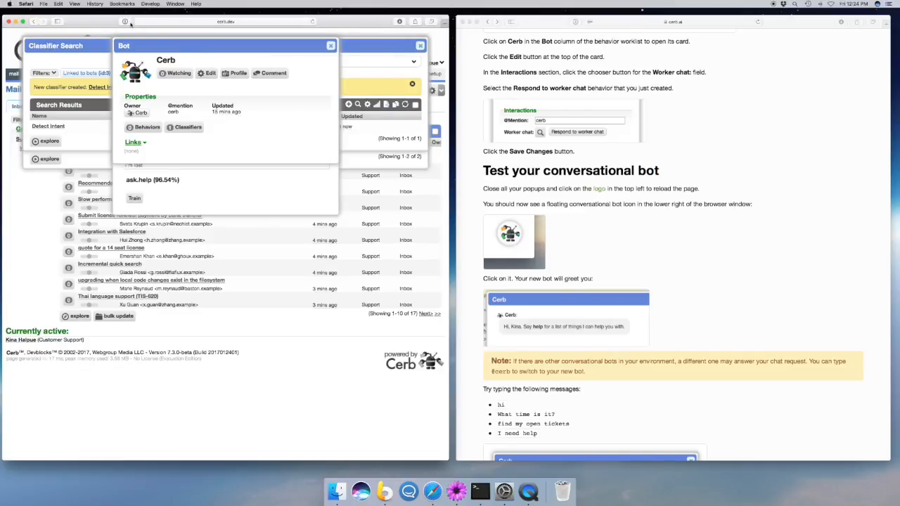
pyautogui.click(208, 74)
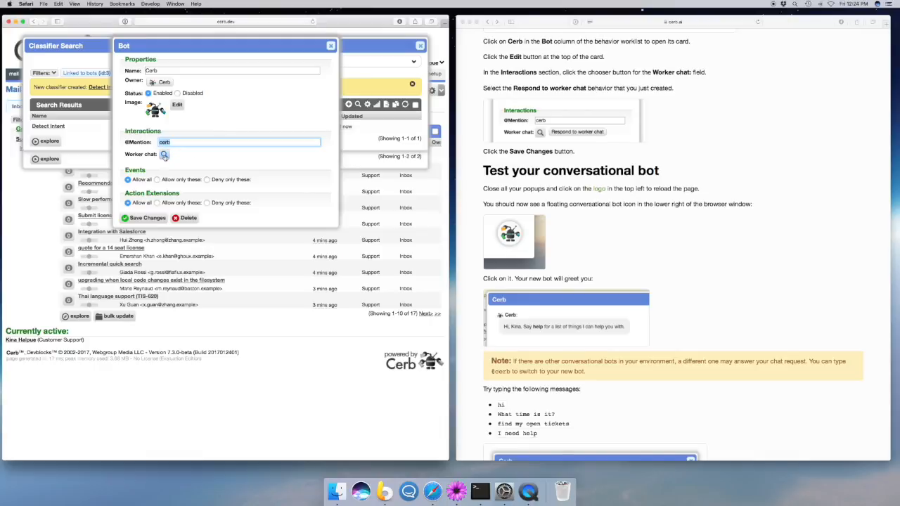
pyautogui.click(164, 155)
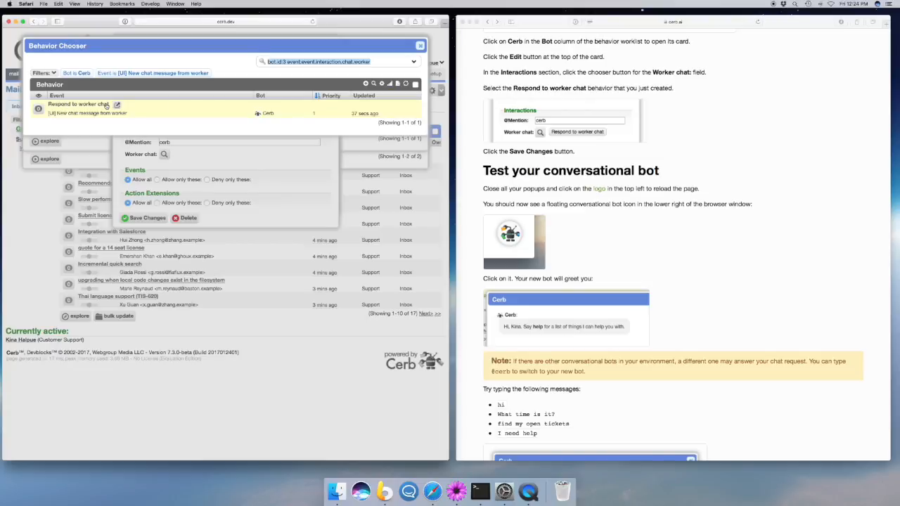
pyautogui.click(204, 112)
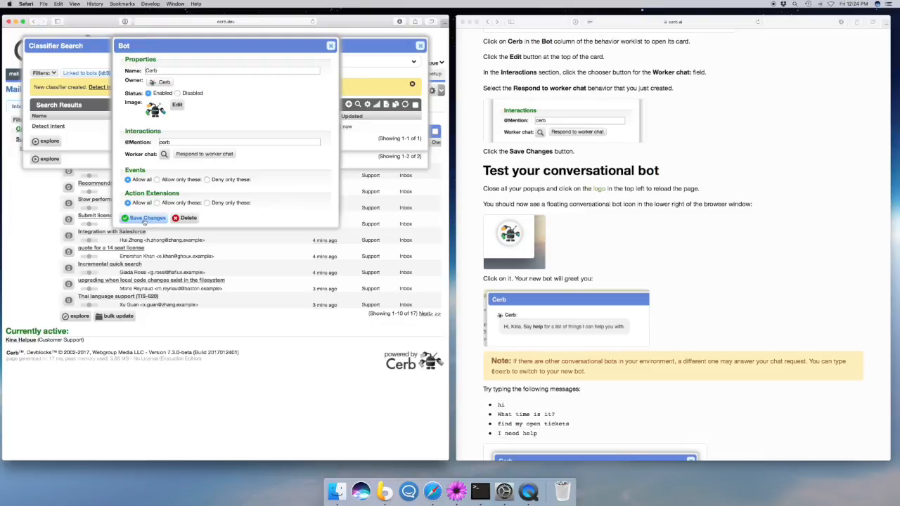
pyautogui.click(144, 219)
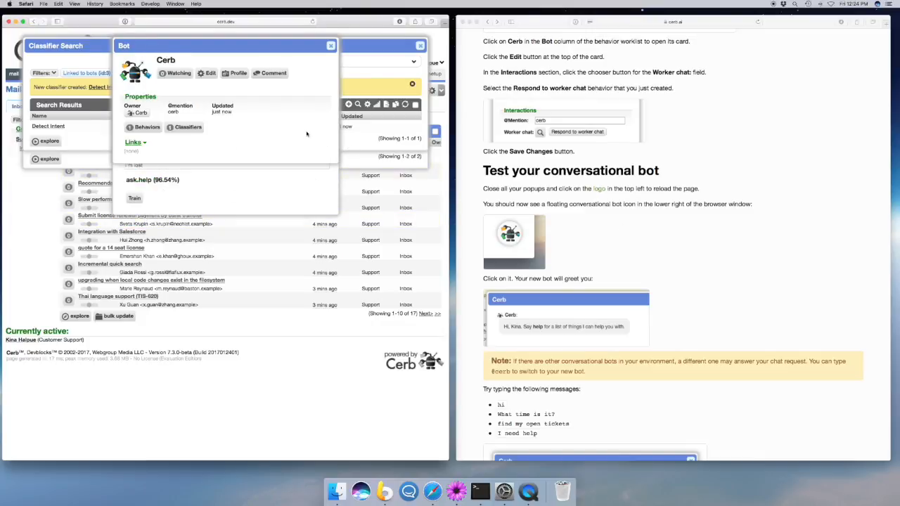
# Close all remaining popups, reload the Cerb page, and start a chat with the floating conversational bot
pyautogui.moveTo(185, 47); pyautogui.dragTo(202, 76)
pyautogui.press('Escape')
pyautogui.press('Escape')
pyautogui.press('Escape')
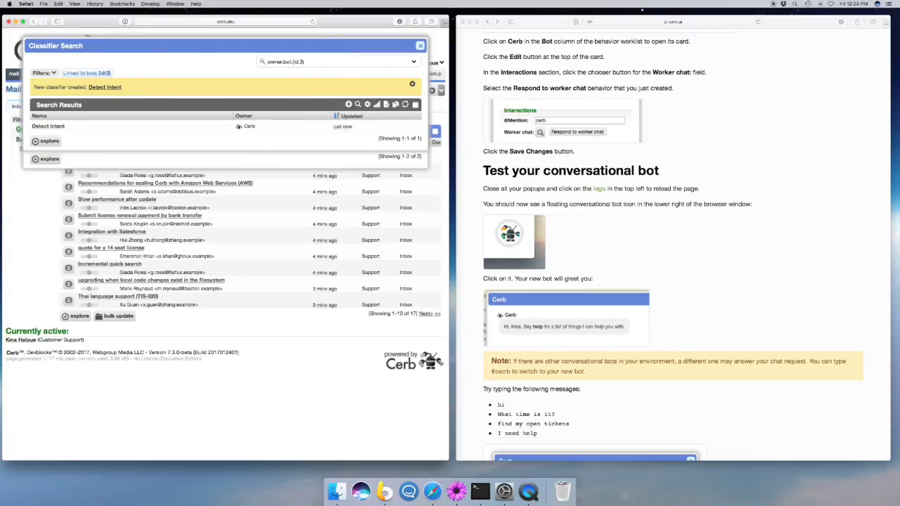
pyautogui.press('Escape')
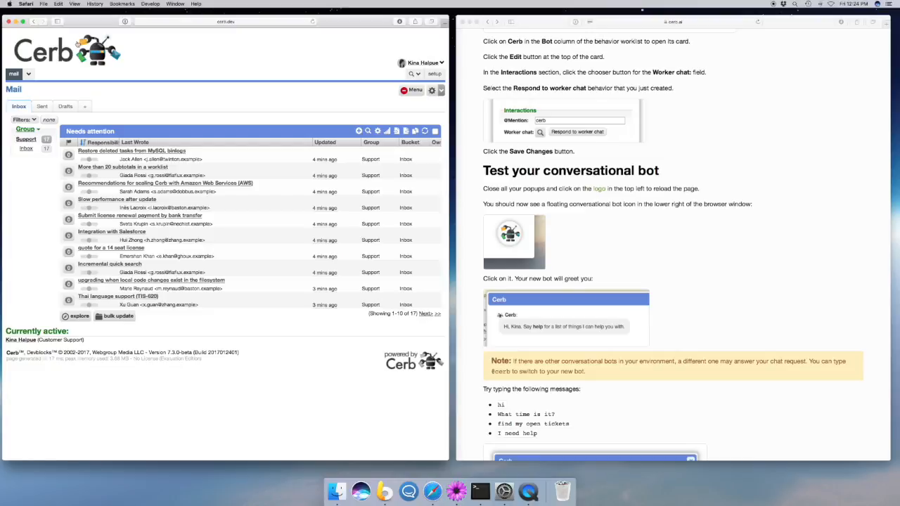
pyautogui.click(100, 53)
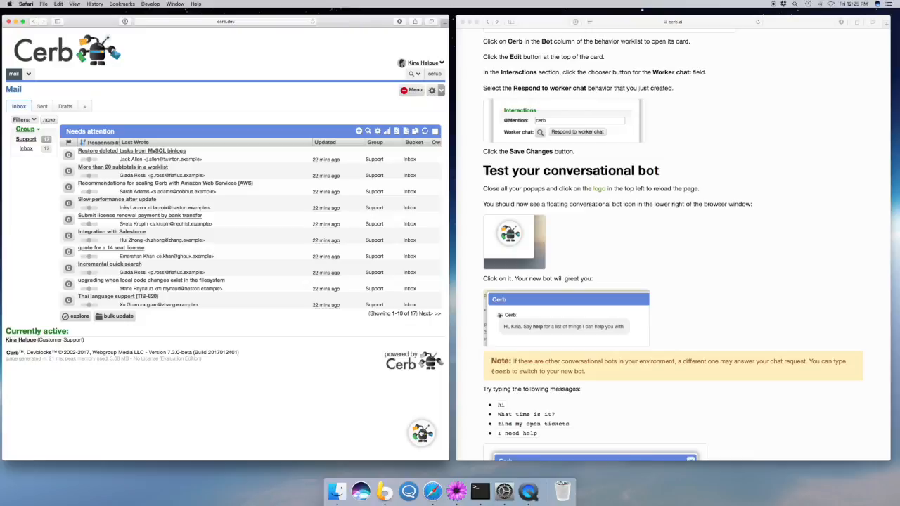
pyautogui.click(420, 434)
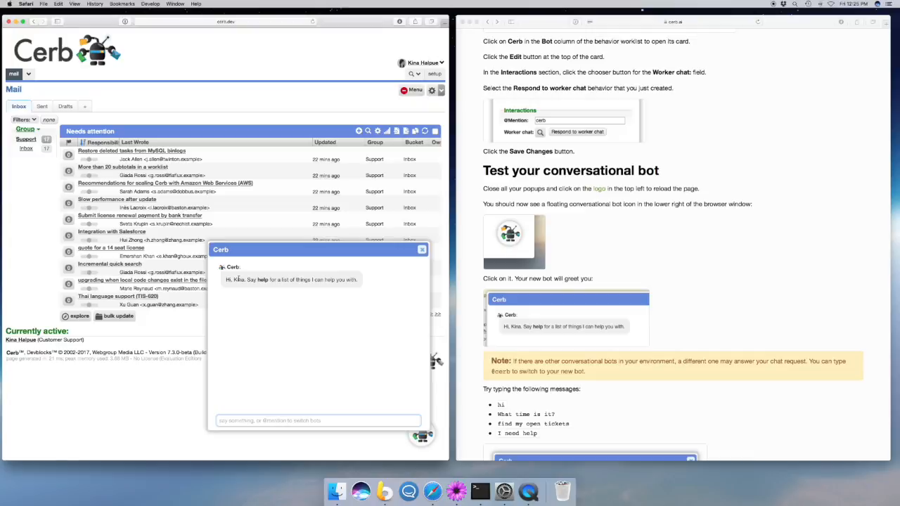
# Test the bot with the guide's messages "hi", "What time is it?" and "find my open tickets"
pyautogui.scroll(-5, 692, 281)
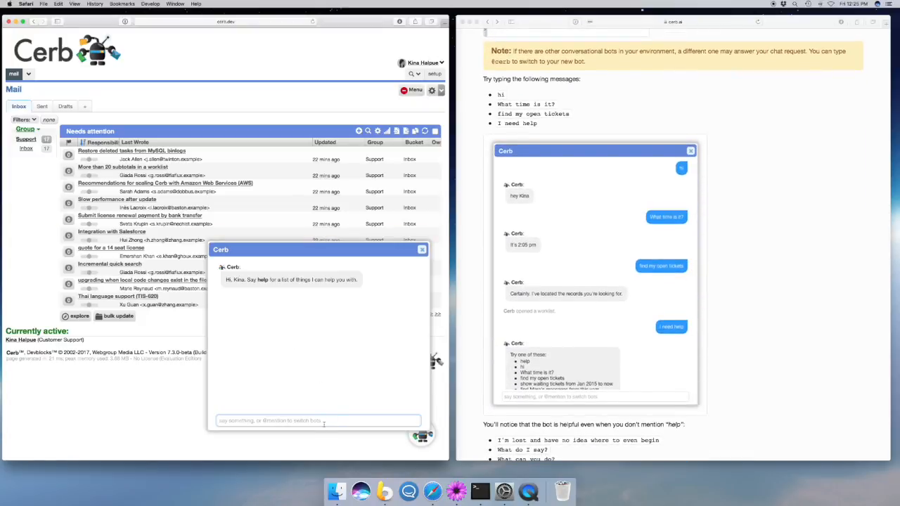
pyautogui.write('hi')
pyautogui.press('Return')
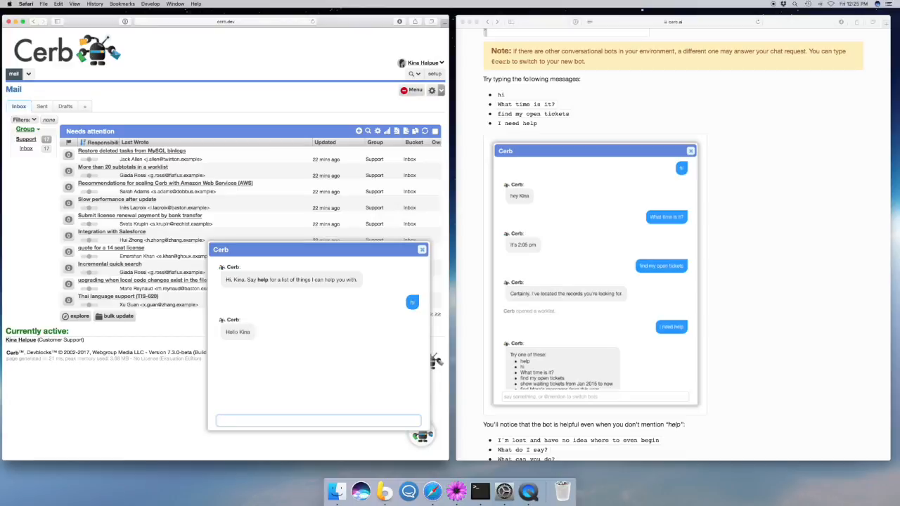
pyautogui.write('What time is it?')
pyautogui.press('Return')
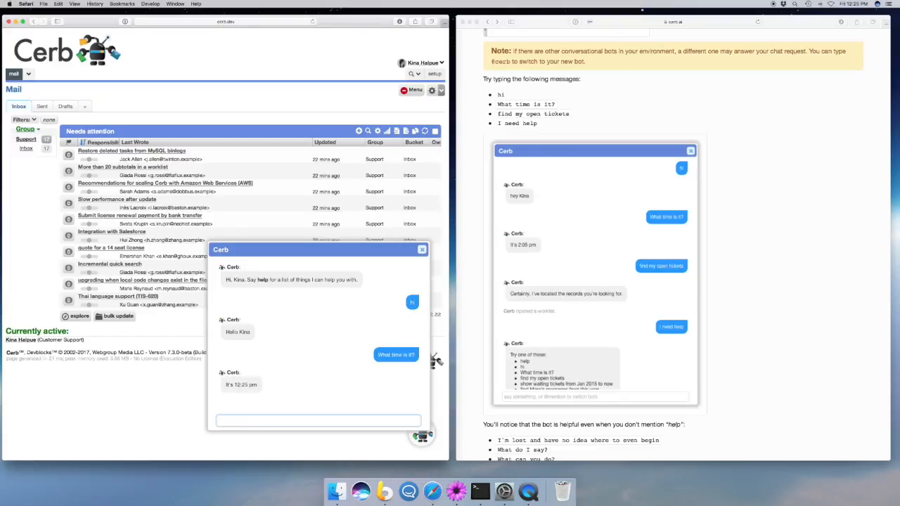
pyautogui.write('find my open tickets')
pyautogui.press('Return')
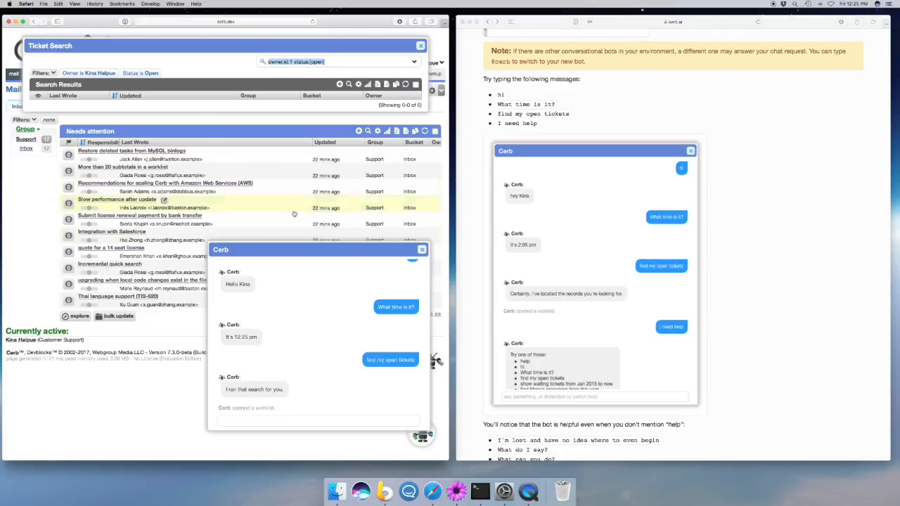
# Ask the bot for assistance in the chat with the message "I need help"
pyautogui.click(332, 424)
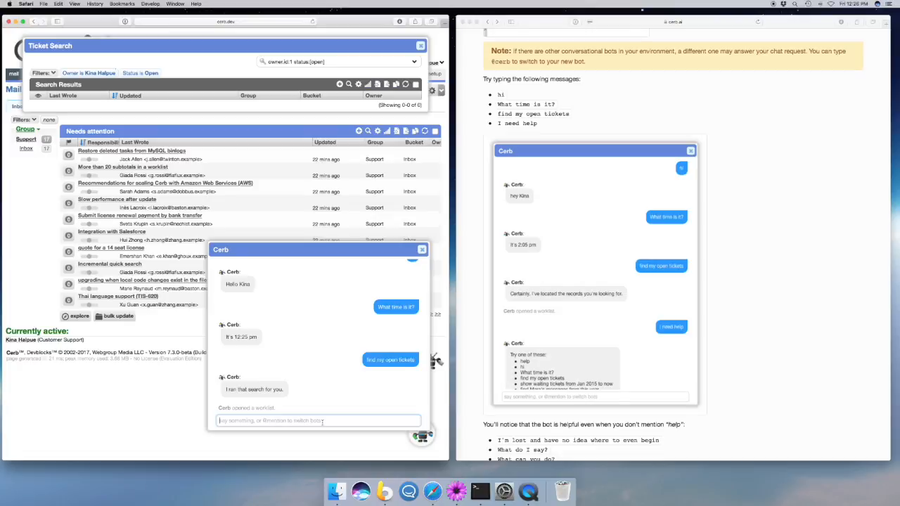
pyautogui.scroll(-3, 712, 152)
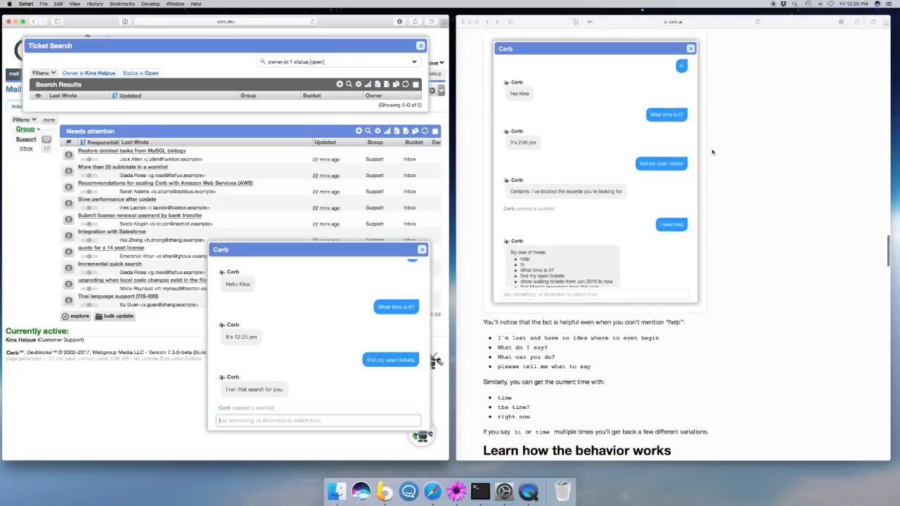
pyautogui.scroll(2, 611, 167)
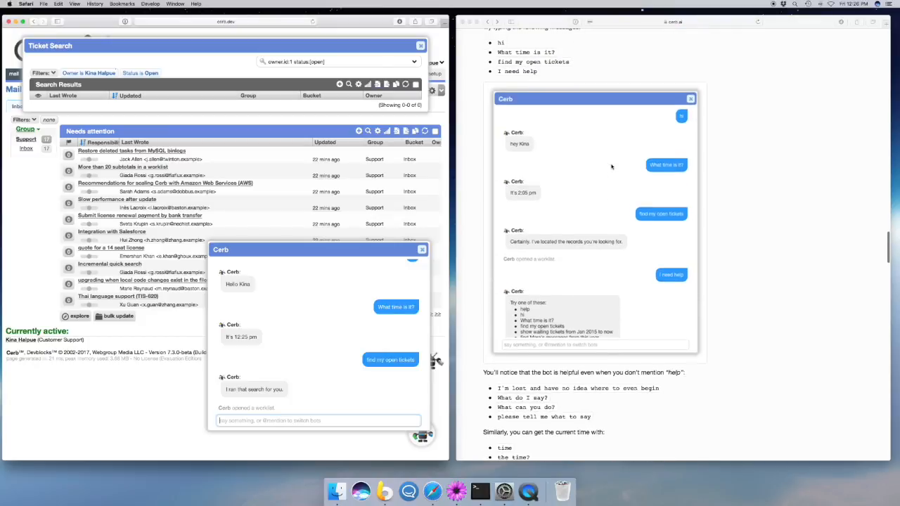
pyautogui.write('I need help')
pyautogui.press('Return')
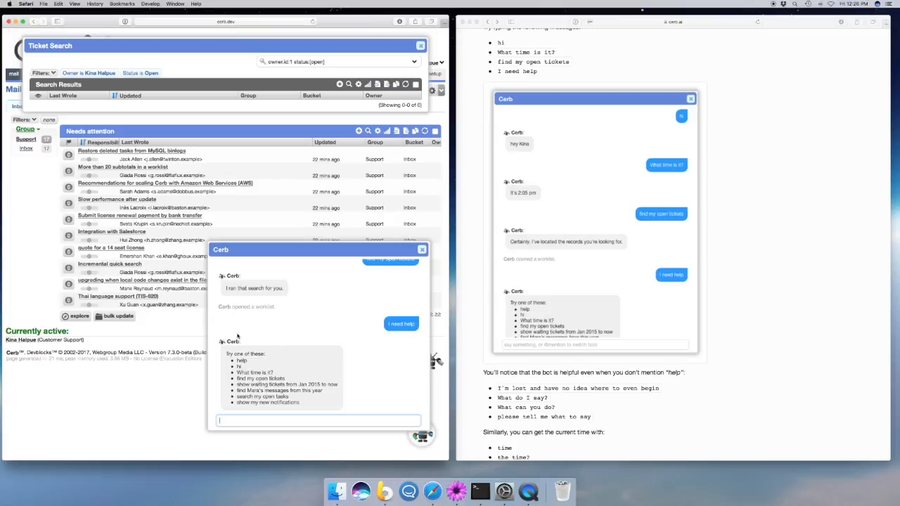
# Send the help variations "I'm lost and have no idea where to even begin", "what do I say?", "what can you do?" and "please tell me what to say"
pyautogui.scroll(-8, 725, 334)
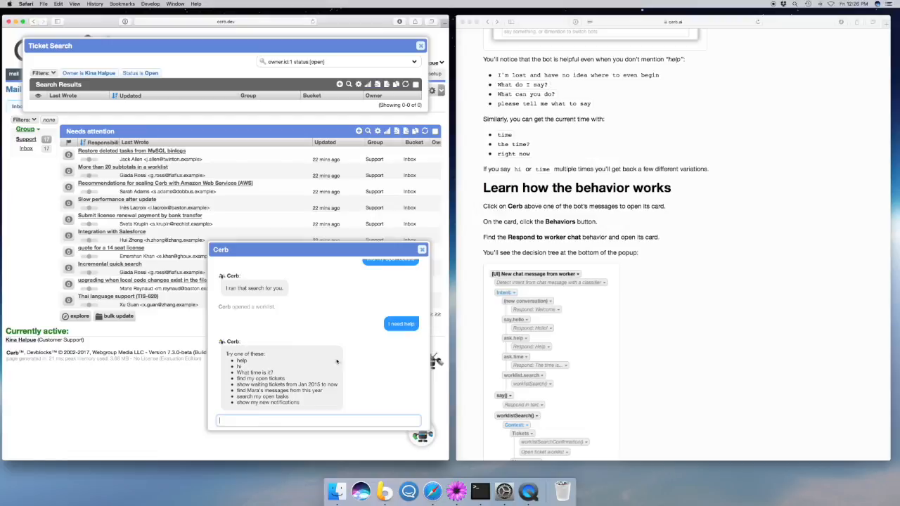
pyautogui.click(300, 420)
pyautogui.write("I'm os")
pyautogui.write('lost and have no idea')
pyautogui.write(' where to even begin')
pyautogui.press('Return')
pyautogui.write('what do I say?')
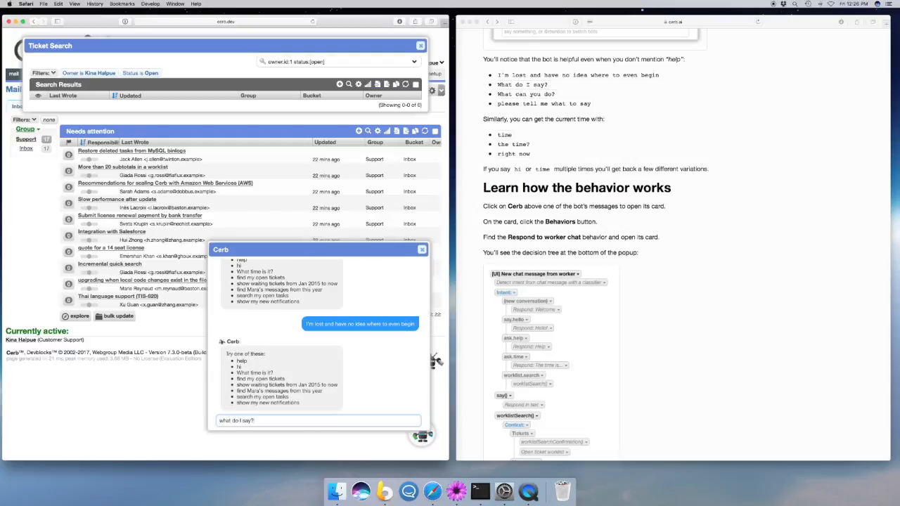
pyautogui.press('Return')
pyautogui.write('what can you do?')
pyautogui.press('Return')
pyautogui.write('please tell me what to say')
pyautogui.press('Return')
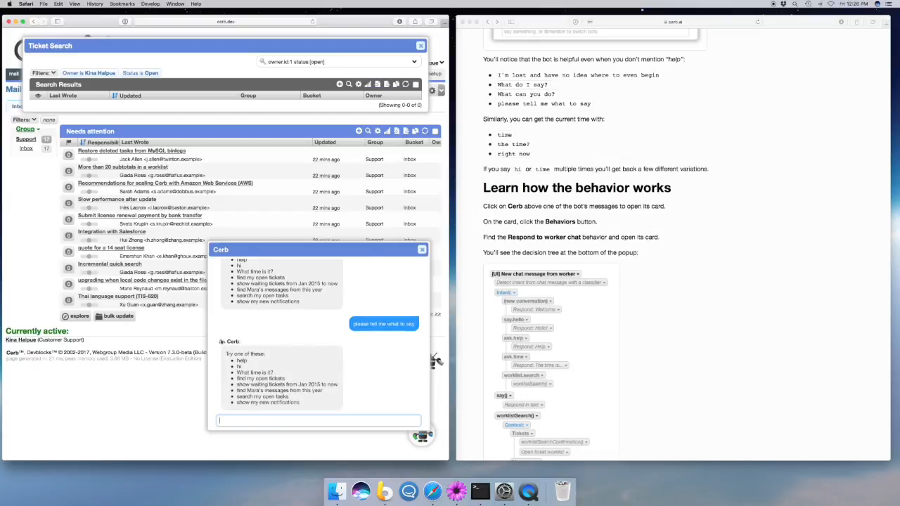
# Ask the bot for the current time with the variations "time", "the time?" and "right now"
pyautogui.write('time')
pyautogui.press('Return')
pyautogui.write('time')
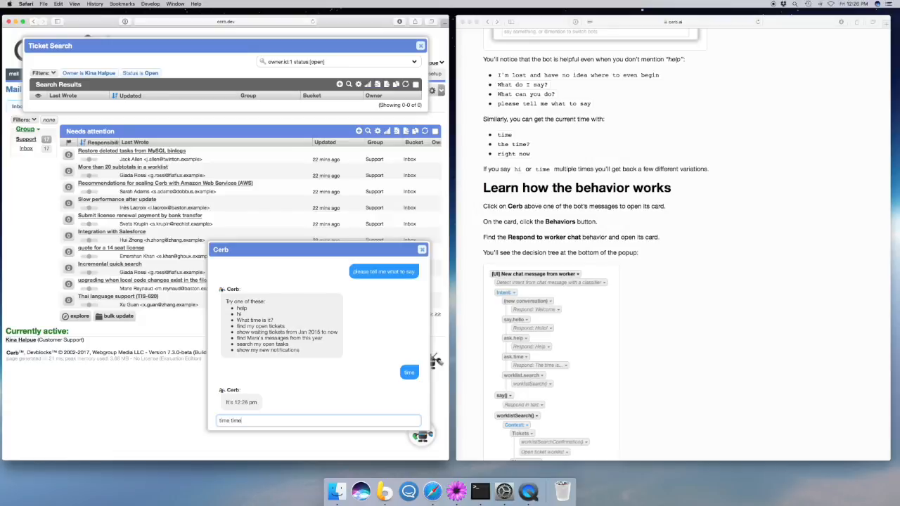
pyautogui.press('super+a')
pyautogui.write('the time?')
pyautogui.press('Return')
pyautogui.write('right now')
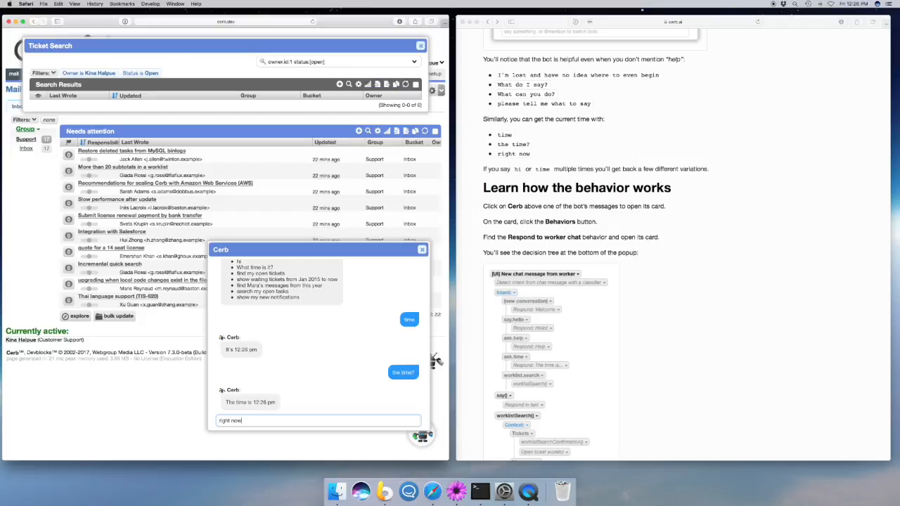
pyautogui.press('Return')
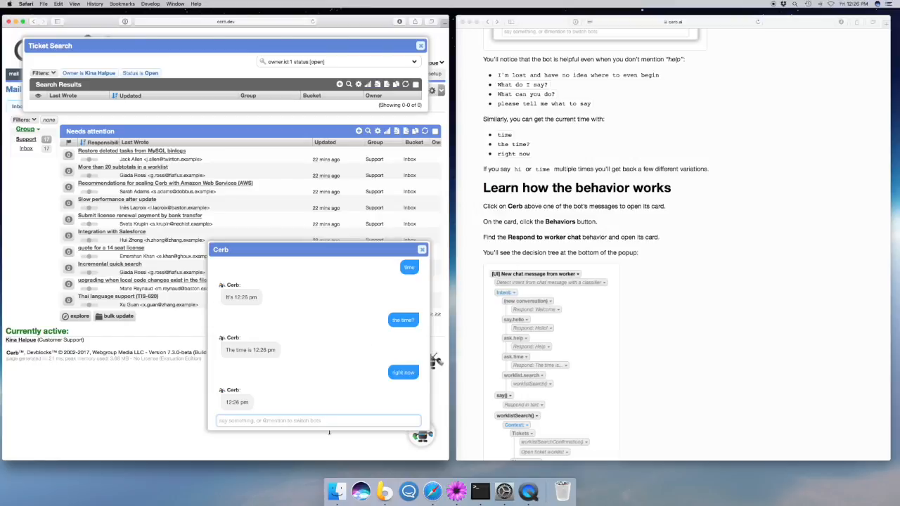
# Send "hi" to the bot repeatedly to test its greeting variations
pyautogui.write('hi')
pyautogui.press('Return')
pyautogui.write('hi')
pyautogui.press('Return')
pyautogui.write('hi')
pyautogui.press('Return')
pyautogui.write('hi')
pyautogui.press('Return')
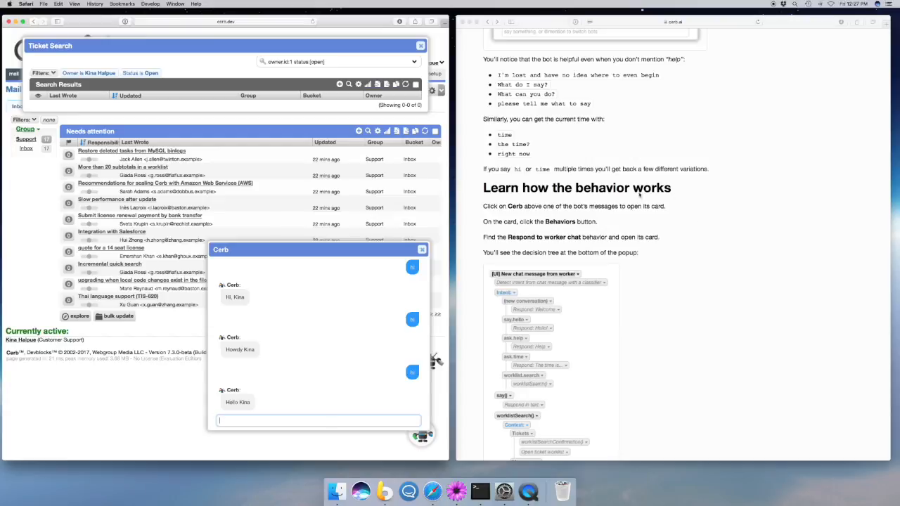
# Following "Learn how the behavior works", open the bot's card from the chat, close the Ticket Search popup, and open the Respond to worker chat behavior
pyautogui.click(641, 197)
pyautogui.scroll(-3, 715, 227)
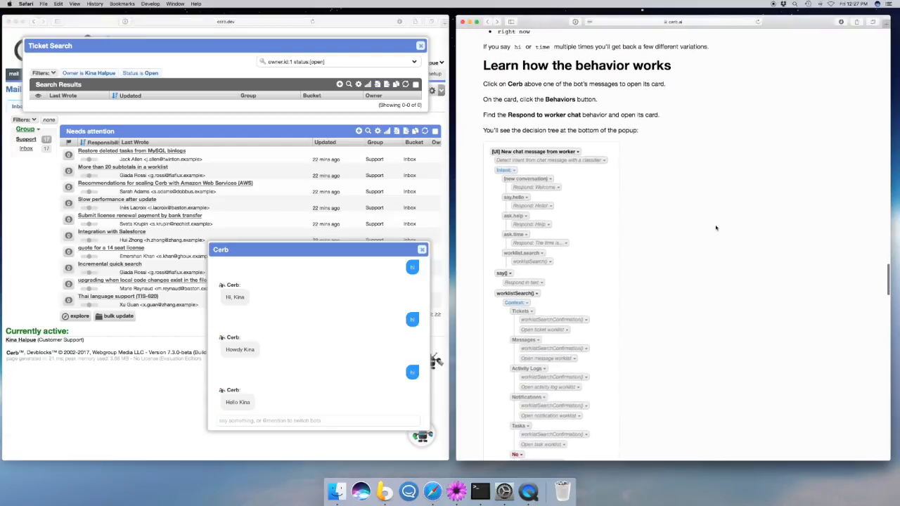
pyautogui.scroll(-1, 715, 227)
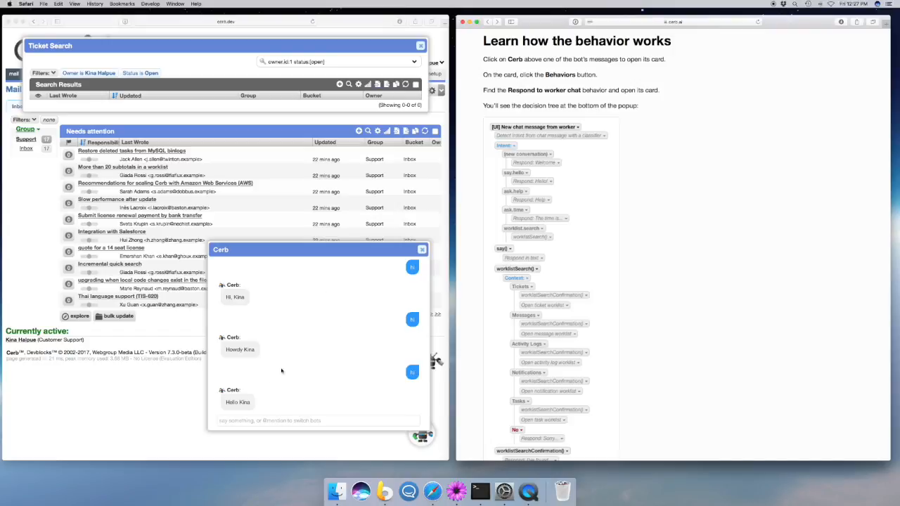
pyautogui.click(234, 394)
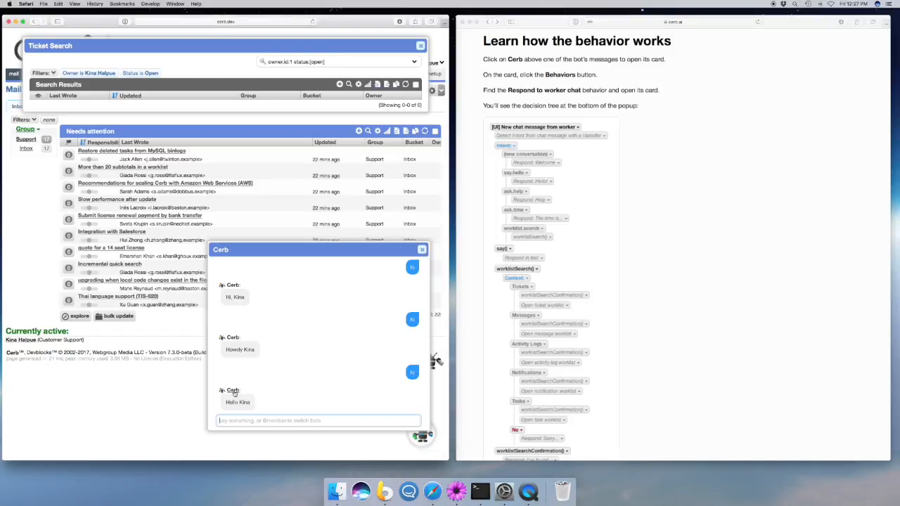
pyautogui.click(233, 391)
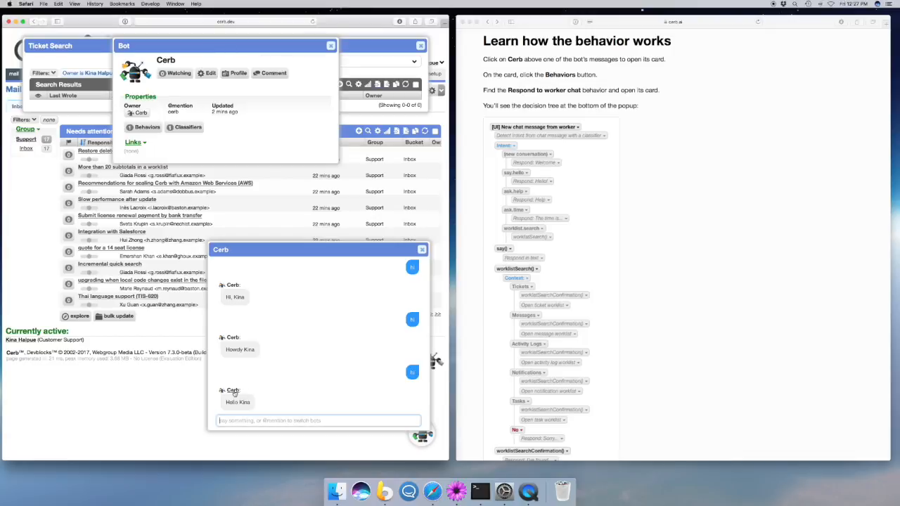
pyautogui.click(420, 46)
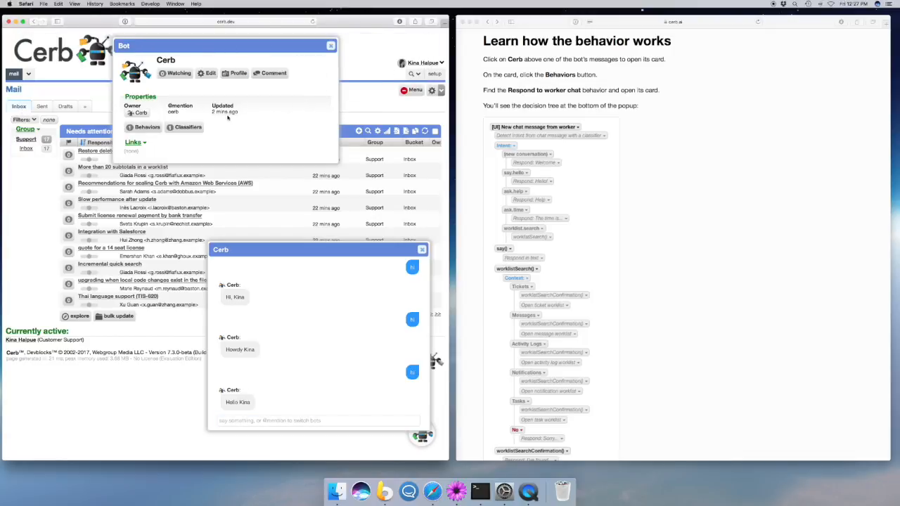
pyautogui.click(152, 127)
pyautogui.click(118, 105)
# Examine the behavior's decision tree alongside the guide's "Using subroutines" section on the say() subroutine
pyautogui.scroll(-3, 280, 151)
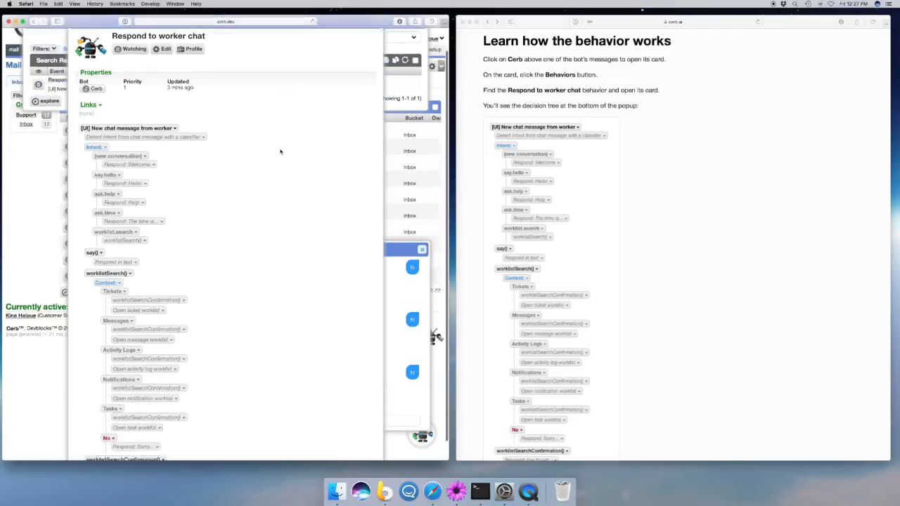
pyautogui.scroll(-1, 280, 151)
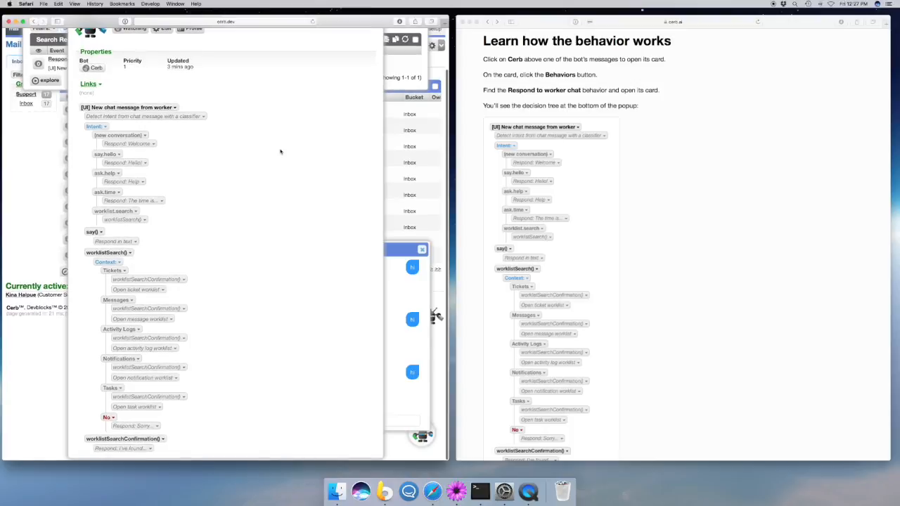
pyautogui.scroll(-10, 595, 164)
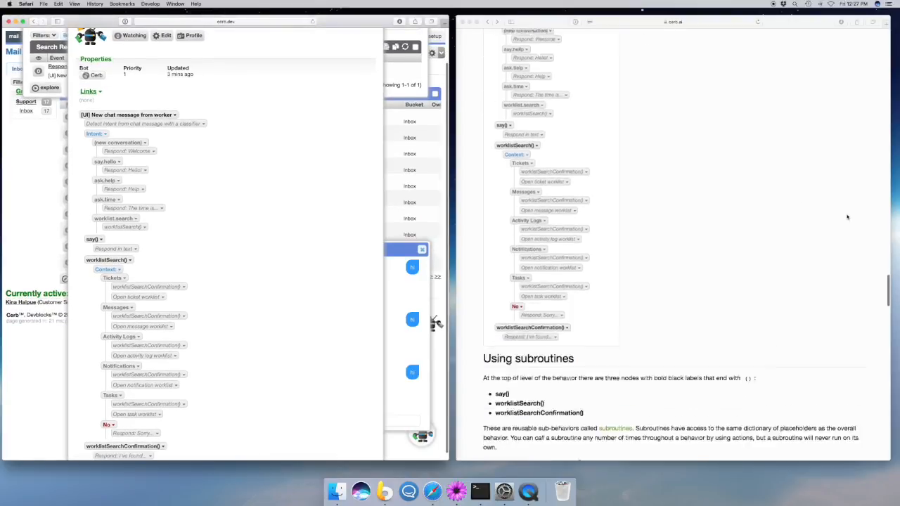
pyautogui.scroll(-3, 847, 217)
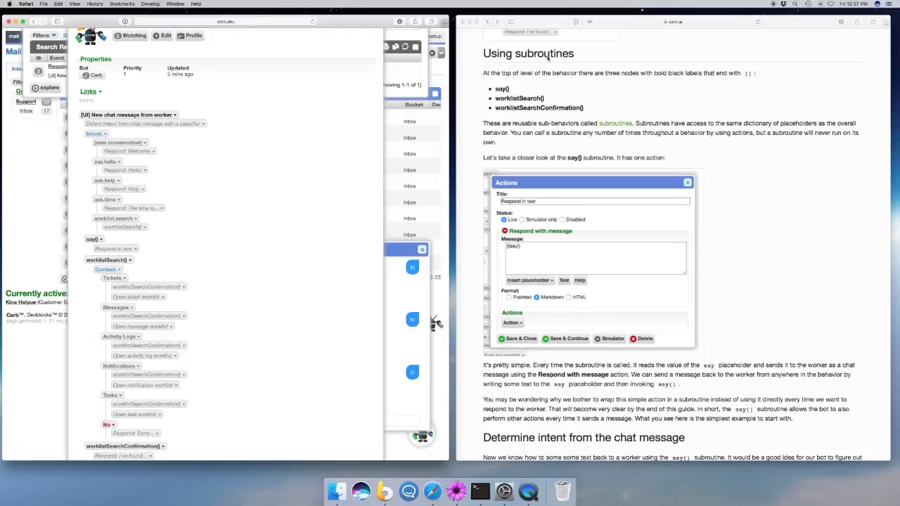
pyautogui.scroll(-1, 141, 246)
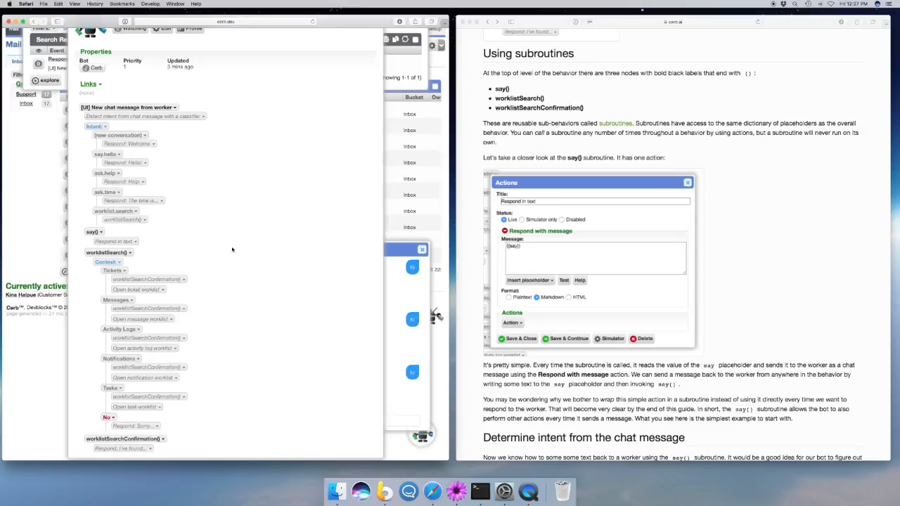
# Open the say() subroutine's settings to view its title and status, and close them without changes
pyautogui.click(94, 232)
pyautogui.click(106, 243)
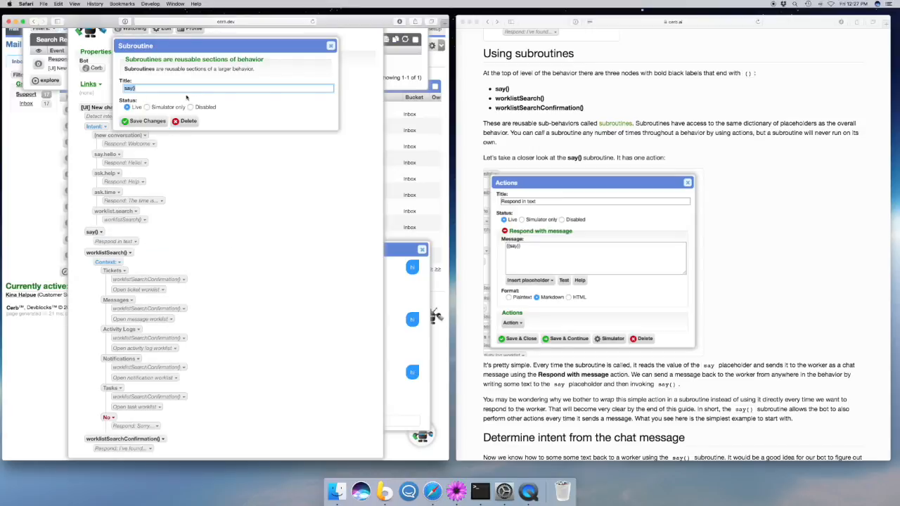
pyautogui.click(142, 88)
pyautogui.click(331, 45)
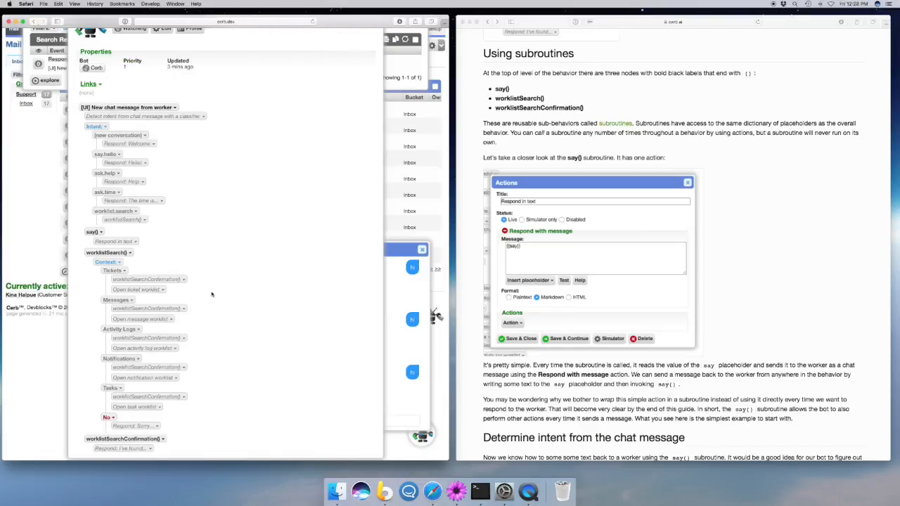
# Open the say() subroutine's "Respond in text" action, examine its {{say}} message, and move the dialog off the decision tree
pyautogui.click(110, 241)
pyautogui.click(116, 251)
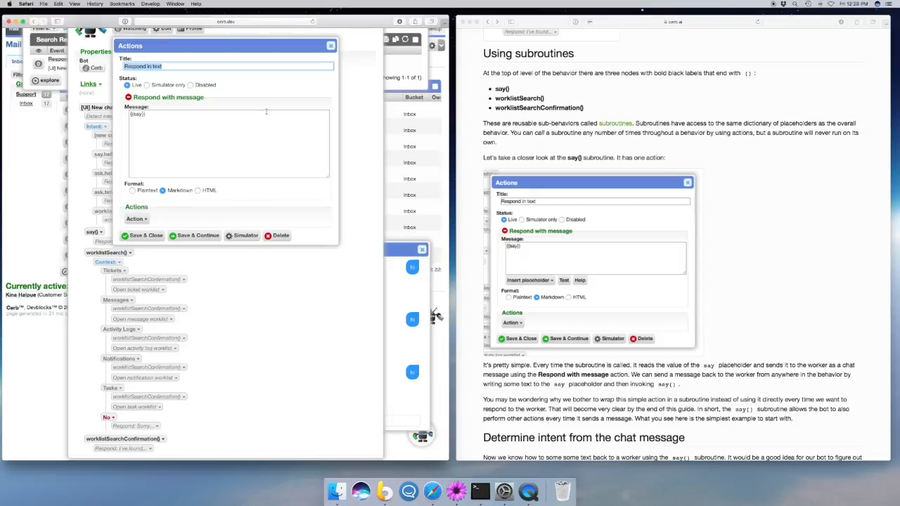
pyautogui.click(232, 85)
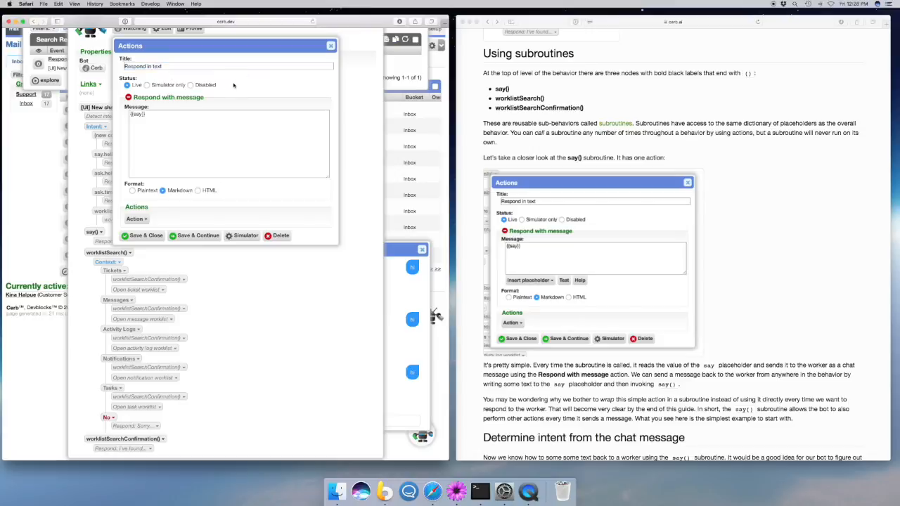
pyautogui.tripleClick(159, 123)
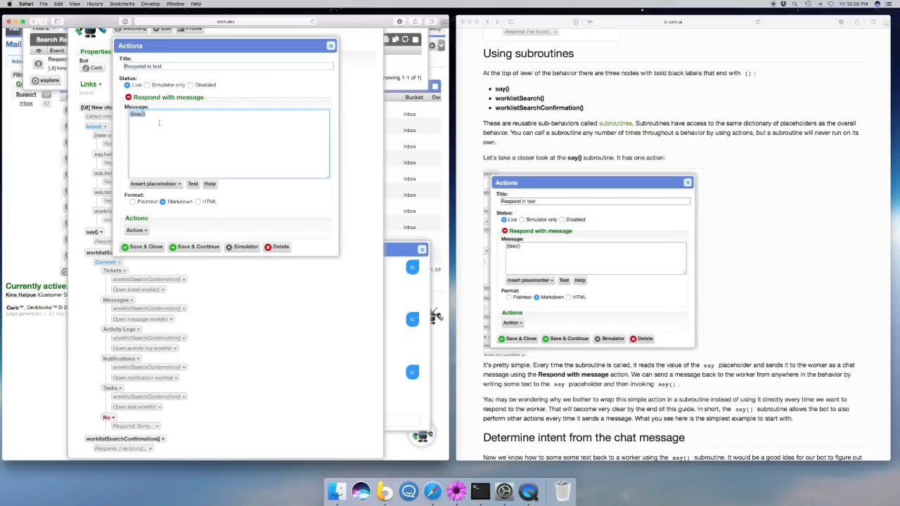
pyautogui.press('Left')
pyautogui.click(281, 98)
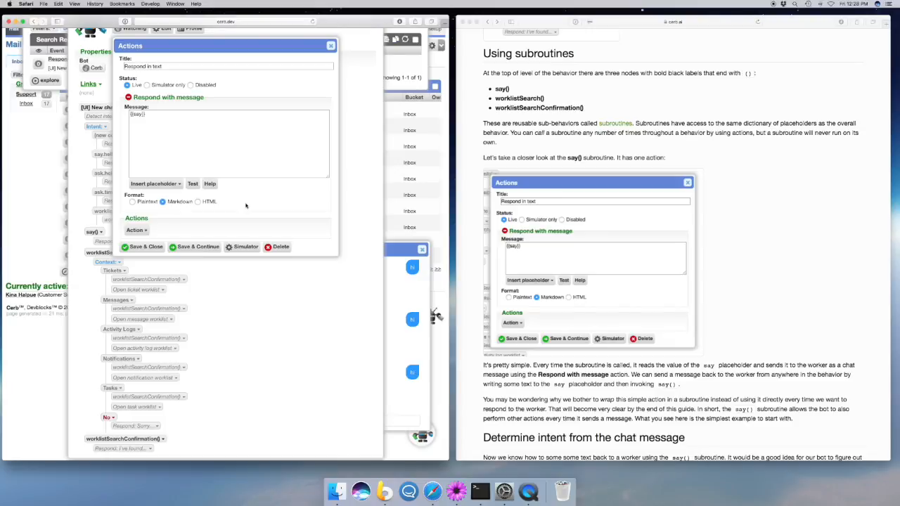
pyautogui.click(202, 117)
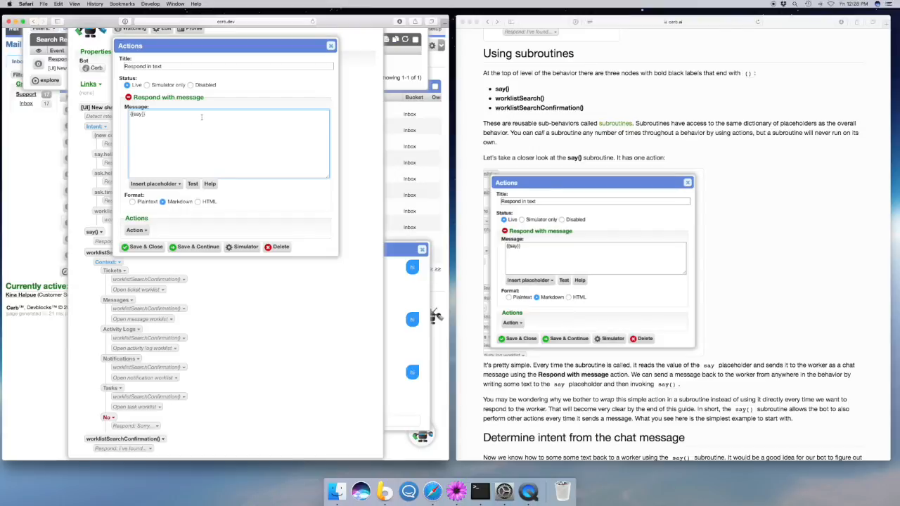
pyautogui.moveTo(218, 48); pyautogui.dragTo(281, 104)
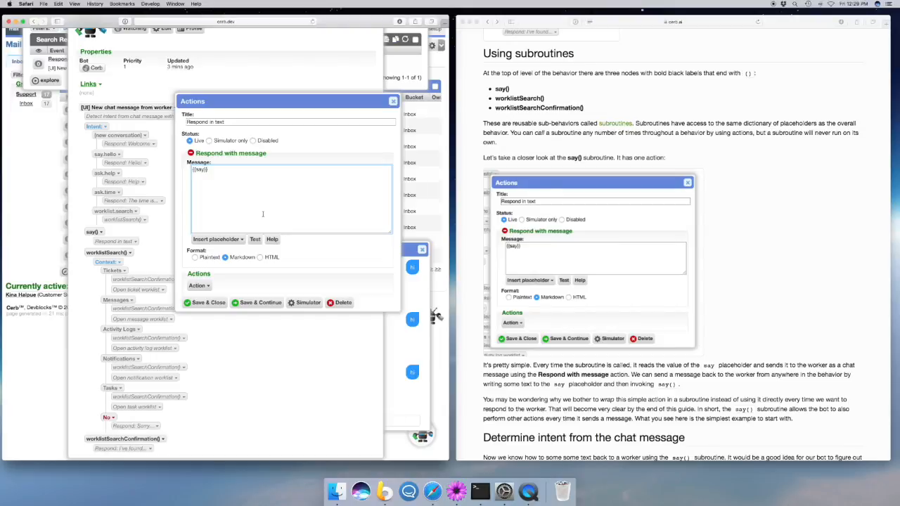
# Review the bot's earlier replies in the chat window against the {{say}} message, and close the "Respond in text" action
pyautogui.click(404, 390)
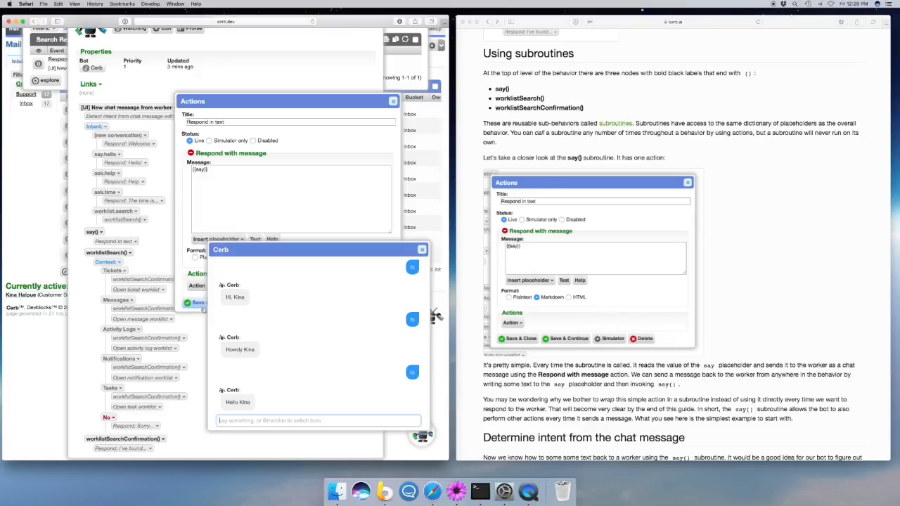
pyautogui.scroll(5, 374, 328)
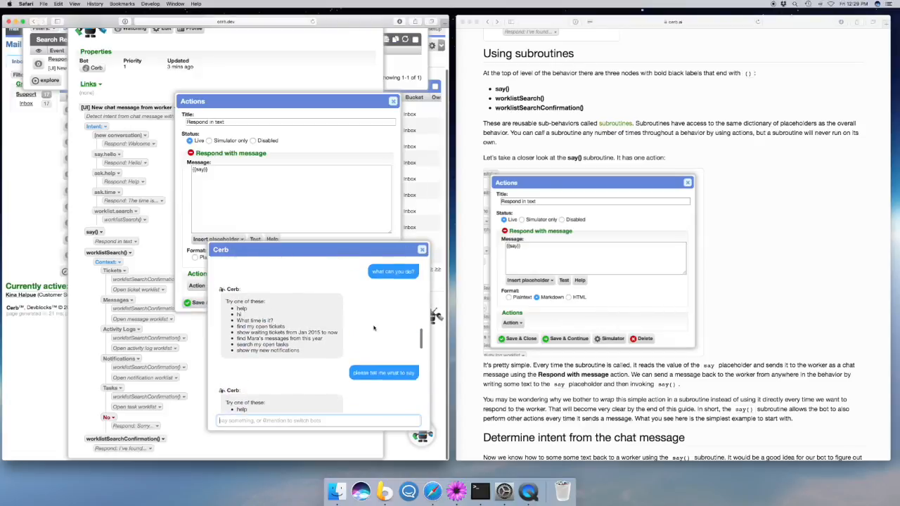
pyautogui.scroll(-2, 351, 326)
pyautogui.scroll(-15, 362, 370)
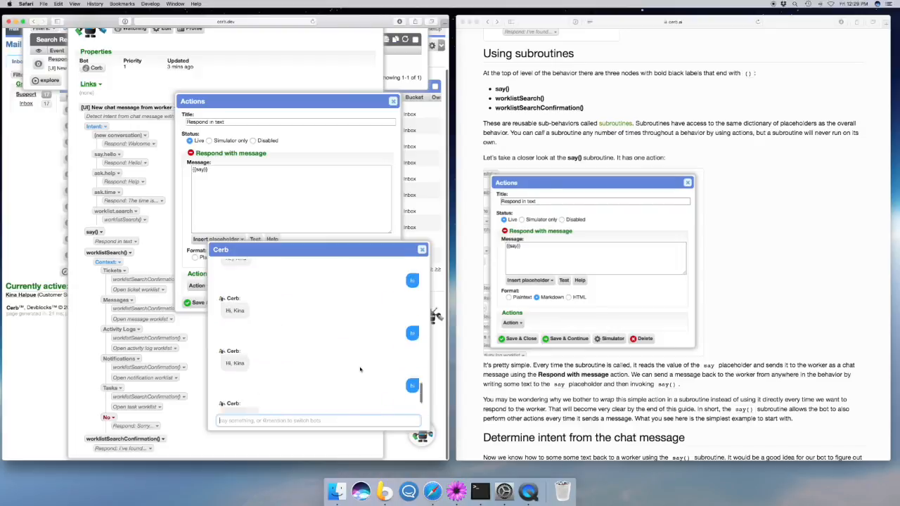
pyautogui.click(281, 208)
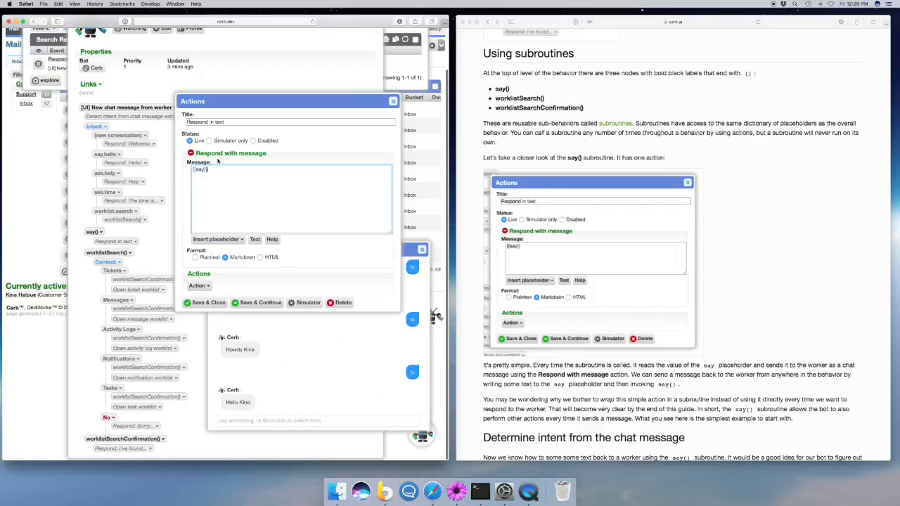
pyautogui.click(392, 102)
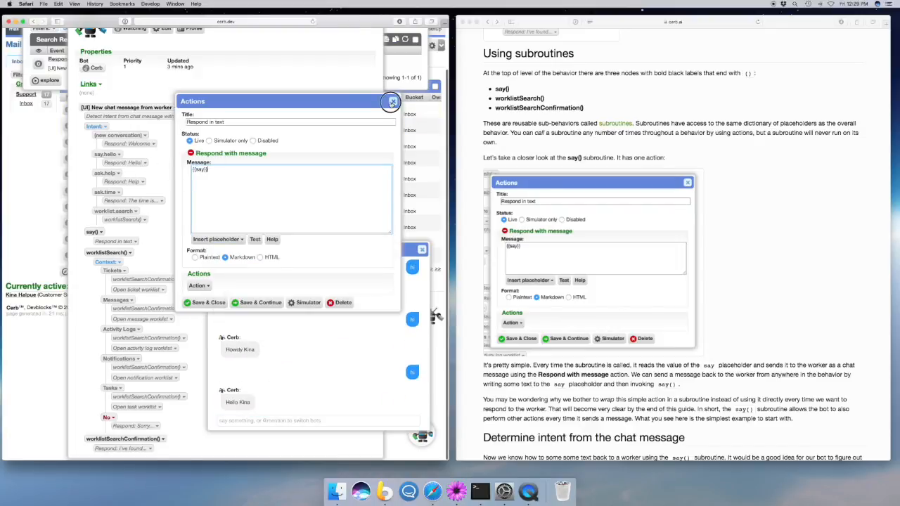
# Inspect the "Respond: Hello!" action's random greeting script, say placeholder and say() subroutine call, and close it unchanged
pyautogui.click(123, 163)
pyautogui.click(126, 207)
pyautogui.click(133, 220)
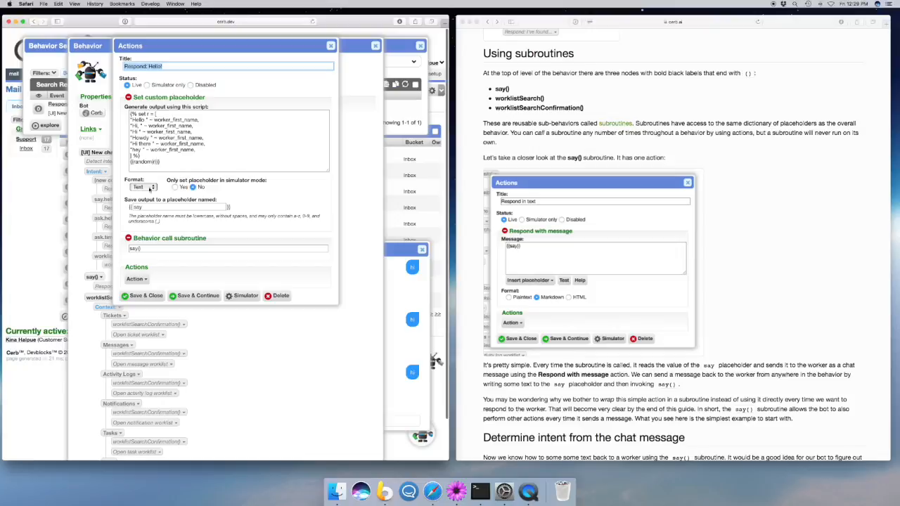
pyautogui.doubleClick(149, 206)
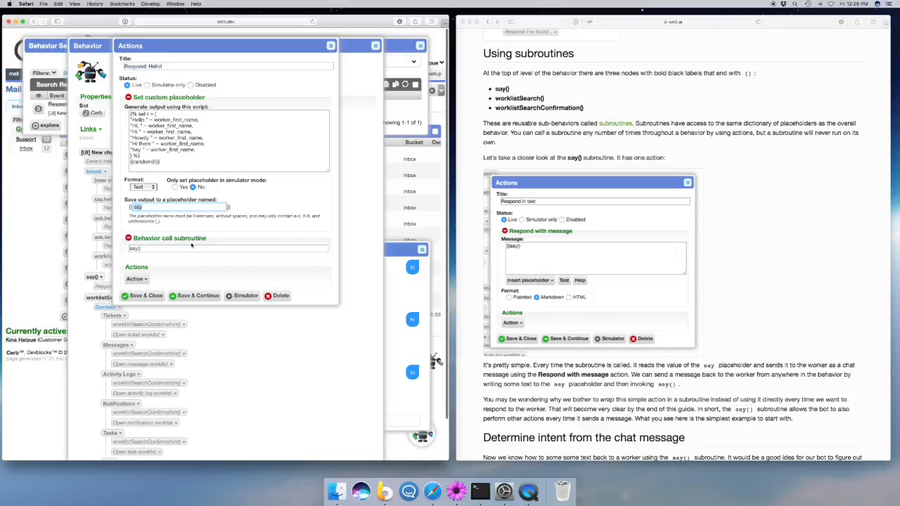
pyautogui.tripleClick(131, 249)
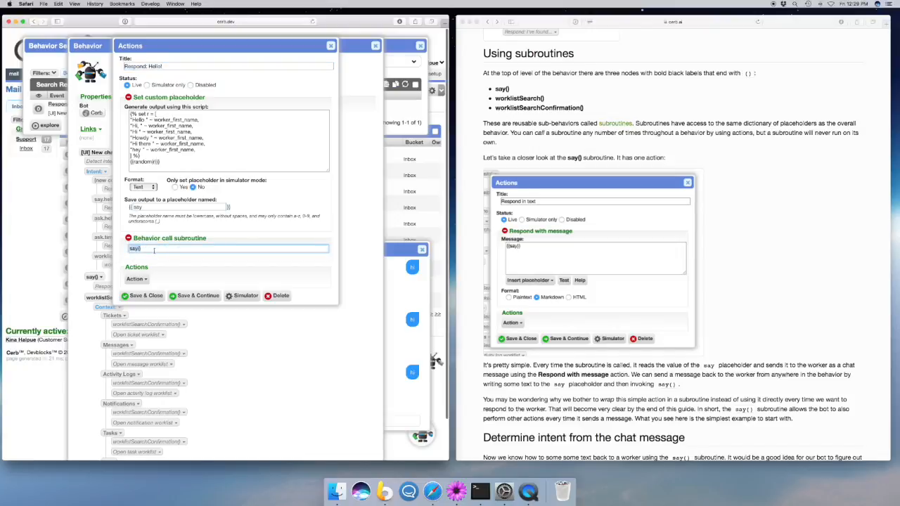
pyautogui.click(190, 153)
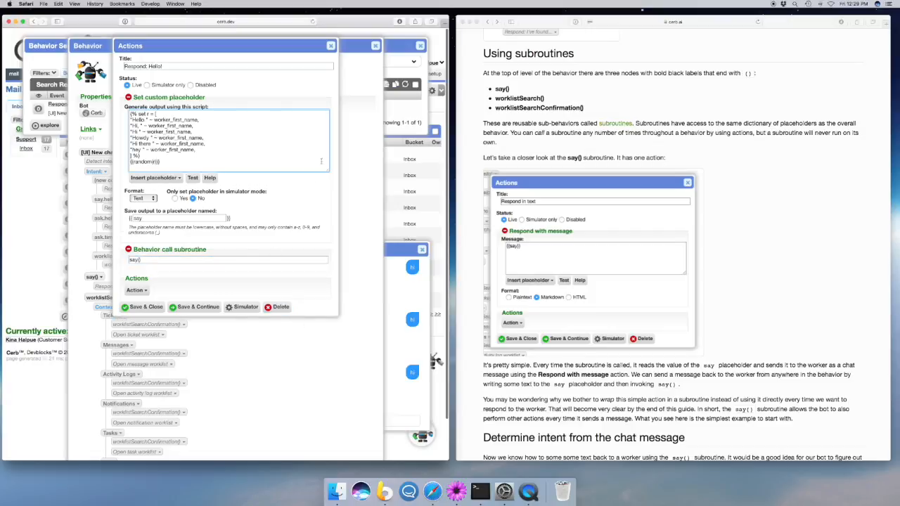
pyautogui.click(331, 46)
# Following "Determine intent from the chat message", open the "Detect intent from chat message with a classifier" action and inspect its text, placeholder options and _prediction output
pyautogui.scroll(-5, 738, 221)
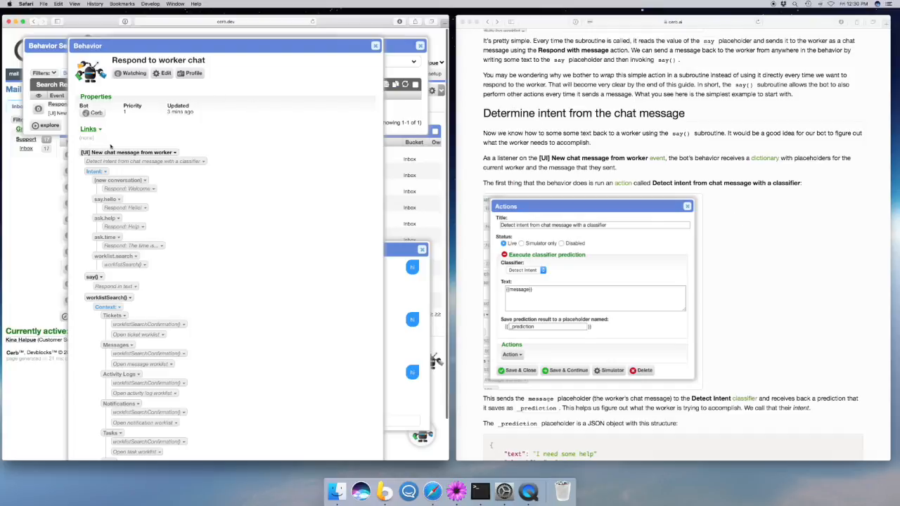
pyautogui.click(154, 164)
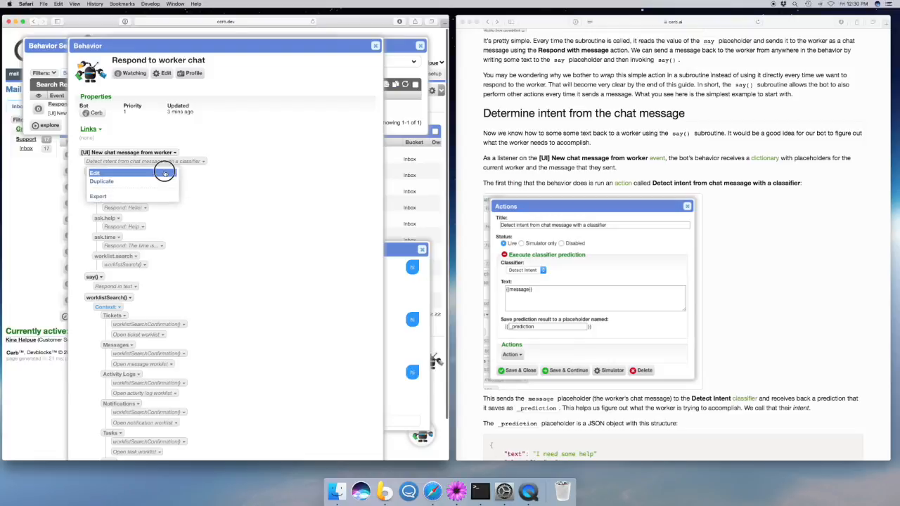
pyautogui.click(165, 173)
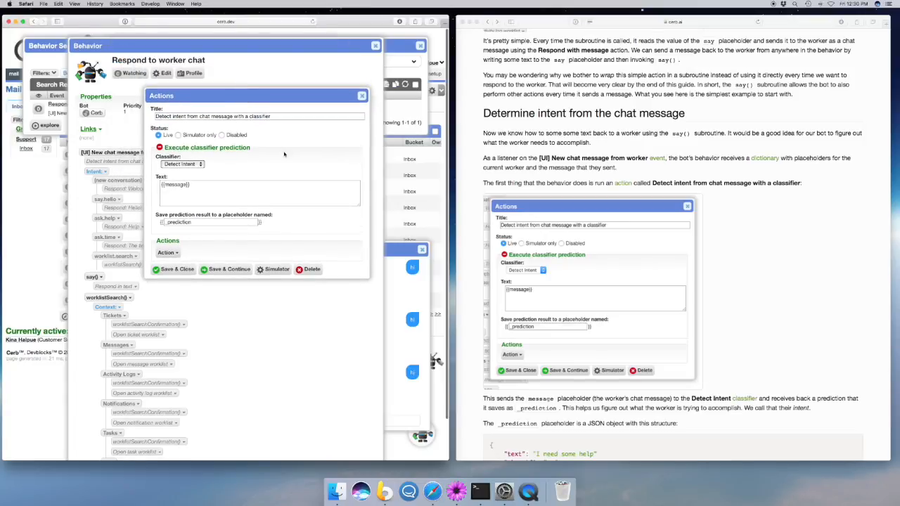
pyautogui.tripleClick(191, 187)
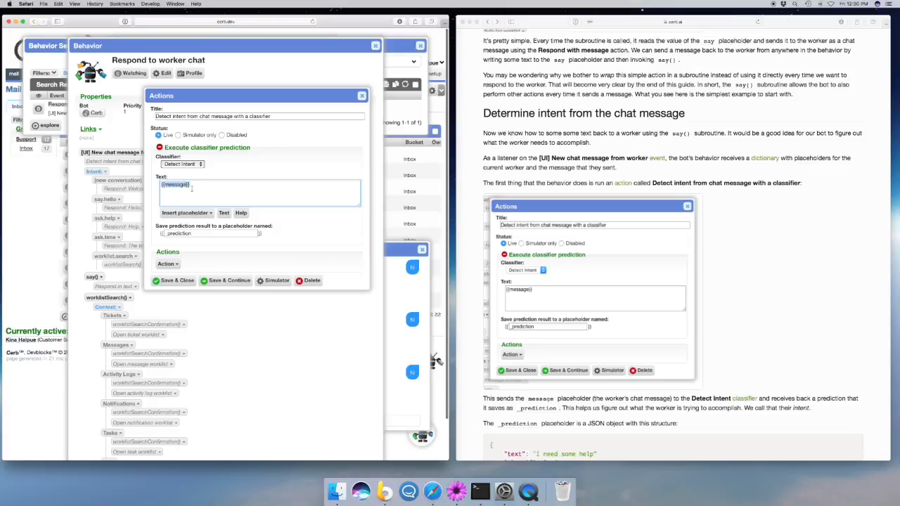
pyautogui.click(185, 213)
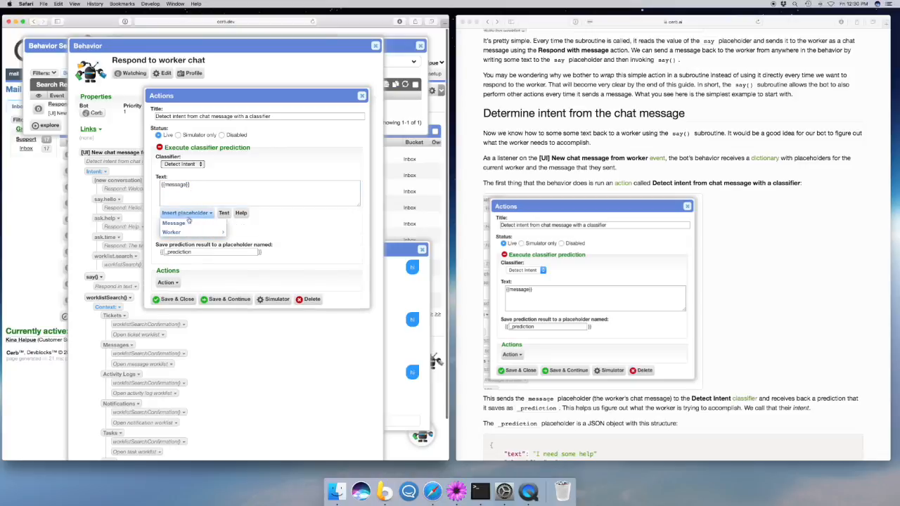
pyautogui.click(184, 212)
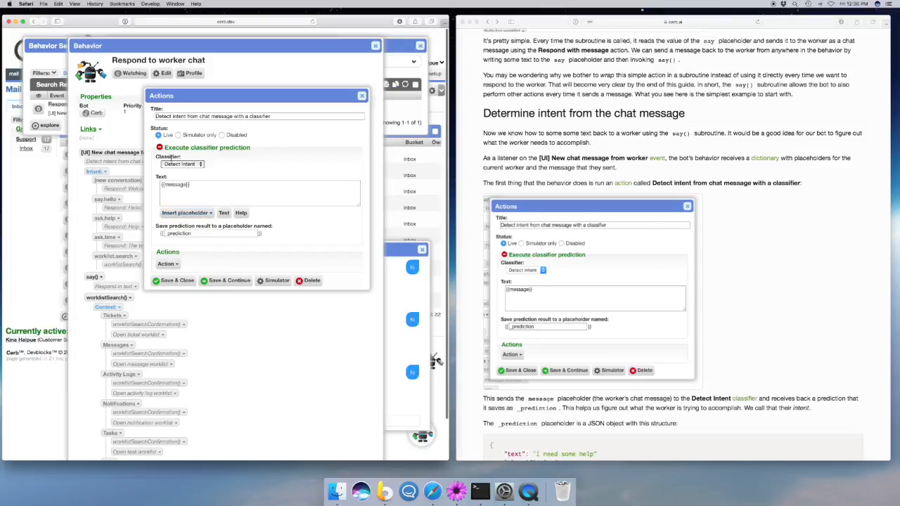
pyautogui.doubleClick(195, 235)
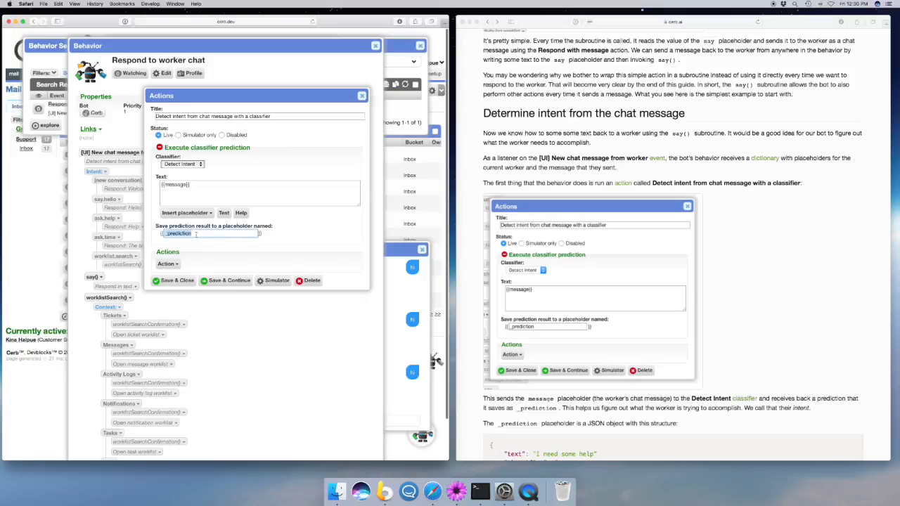
pyautogui.click(201, 236)
# Examine the _prediction JSON structure in the guide, focusing on the classification name, and close the classifier action
pyautogui.scroll(-5, 638, 218)
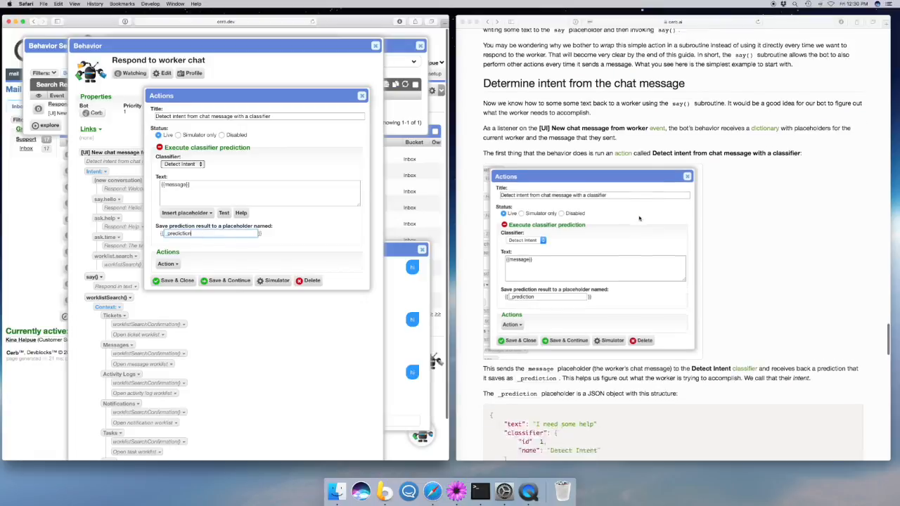
pyautogui.scroll(-1, 484, 260)
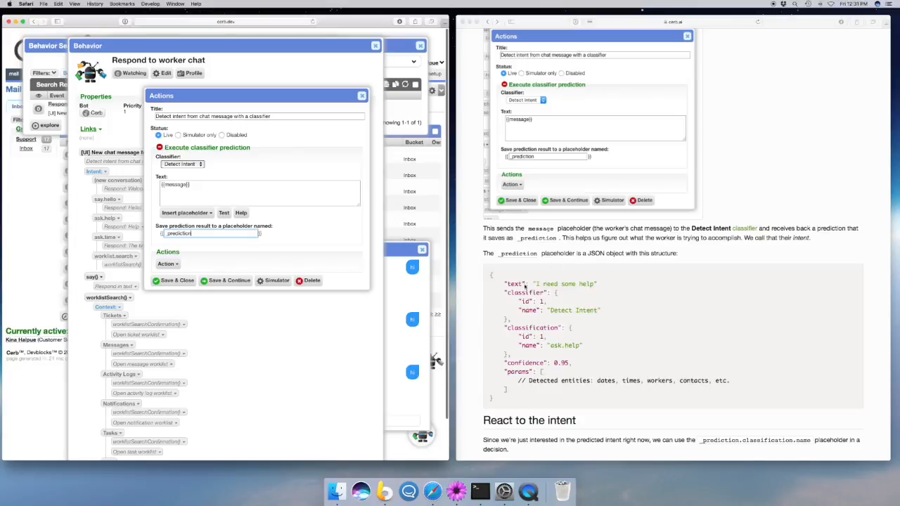
pyautogui.scroll(-2, 506, 278)
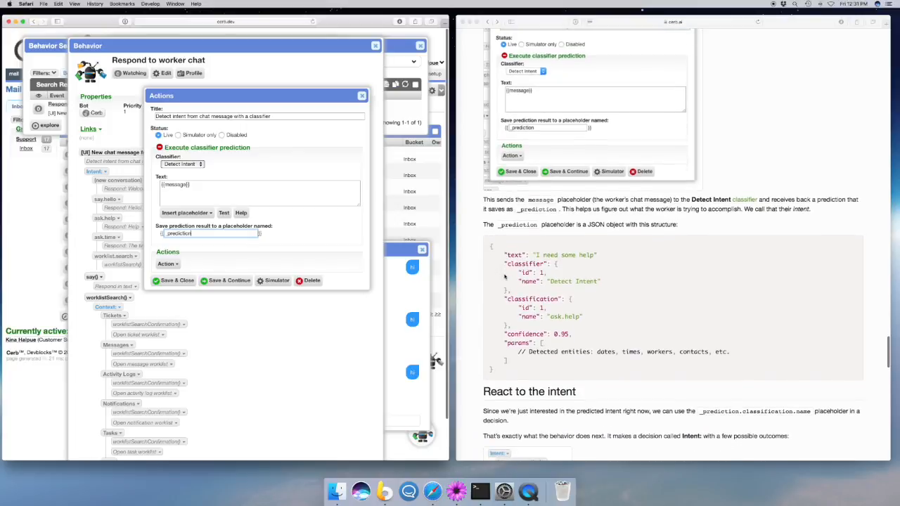
pyautogui.doubleClick(540, 298)
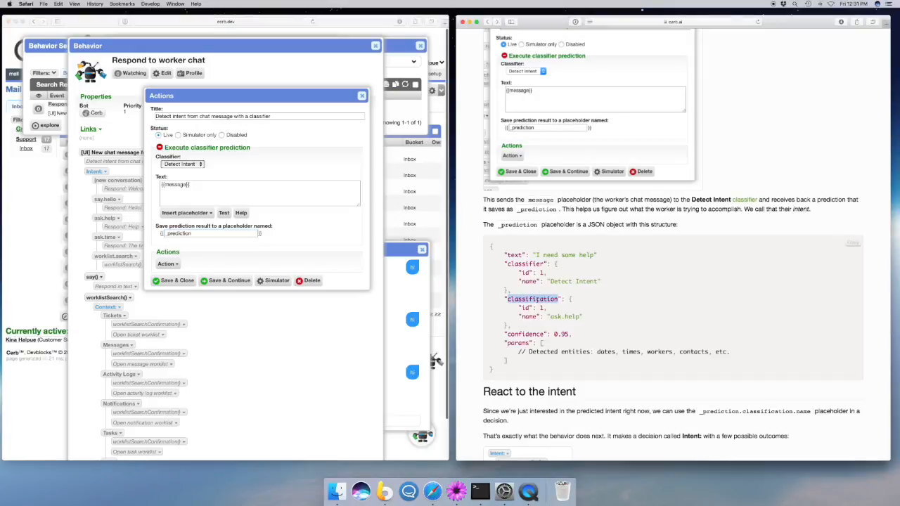
pyautogui.doubleClick(529, 316)
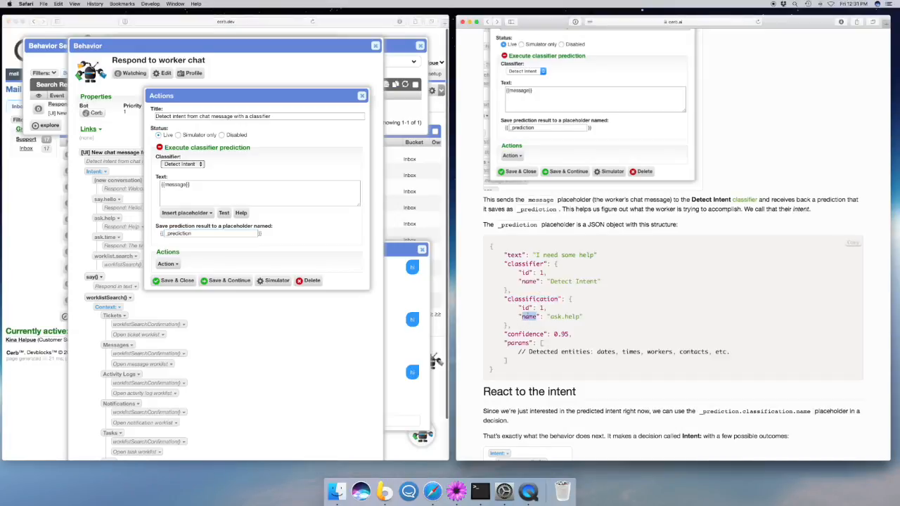
pyautogui.moveTo(551, 317); pyautogui.dragTo(580, 317)
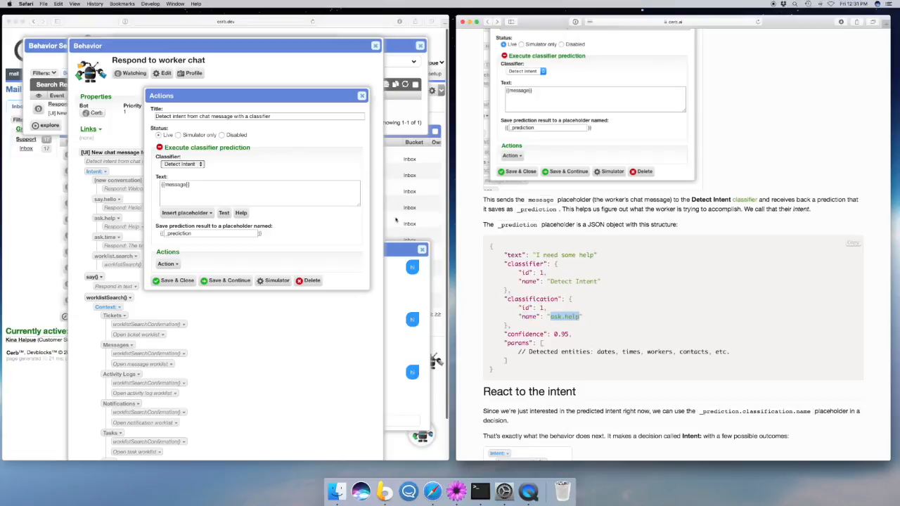
pyautogui.click(276, 158)
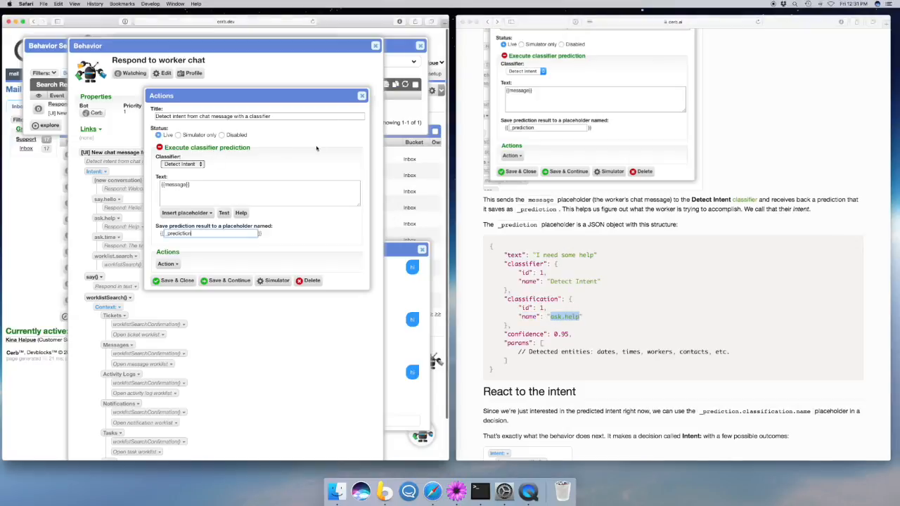
pyautogui.click(358, 96)
# Following "React to the intent", close and reopen the bot's chat window to trigger the (new conversation) outcome
pyautogui.scroll(-2, 109, 95)
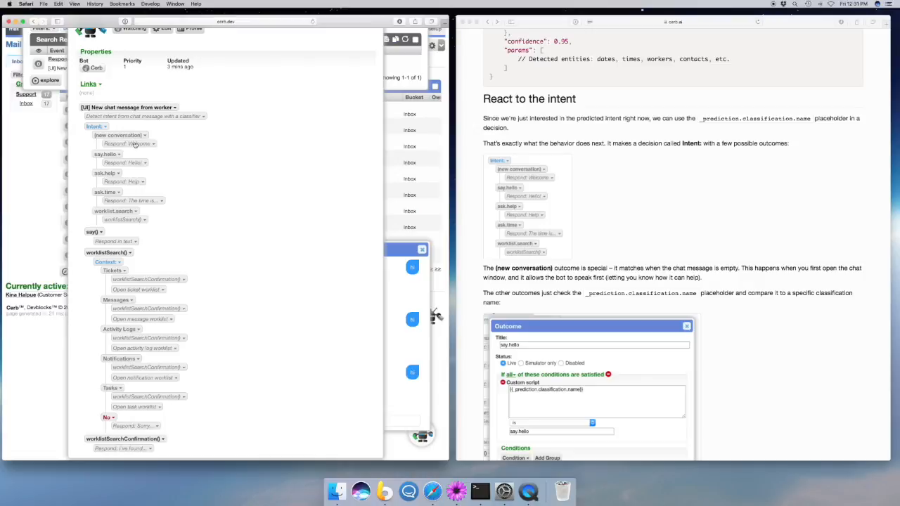
pyautogui.click(398, 326)
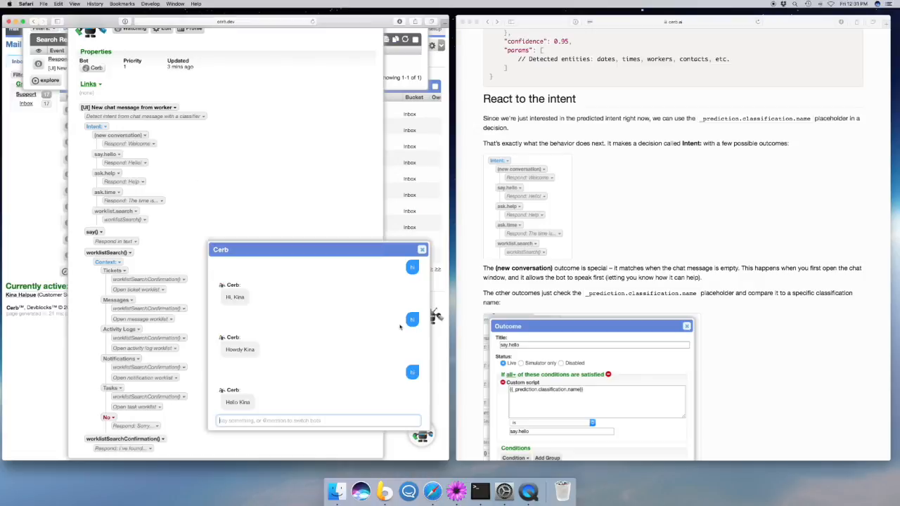
pyautogui.click(422, 250)
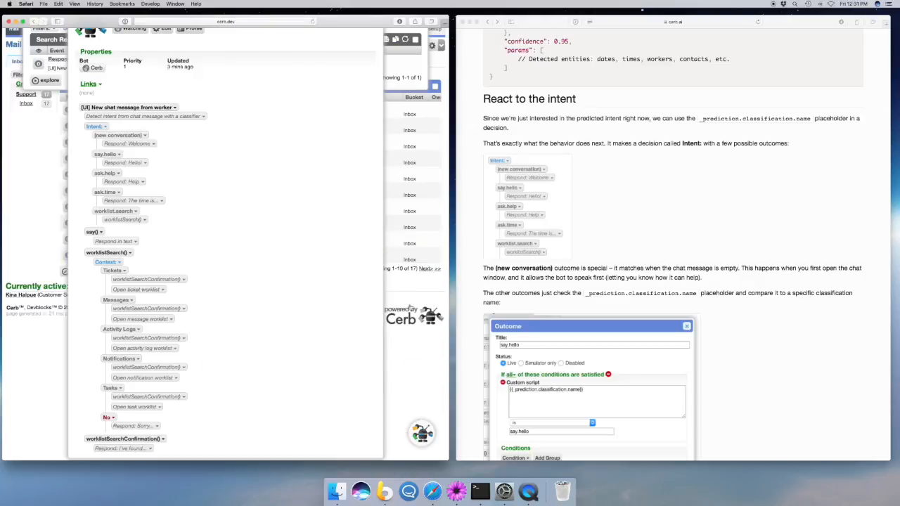
pyautogui.click(422, 432)
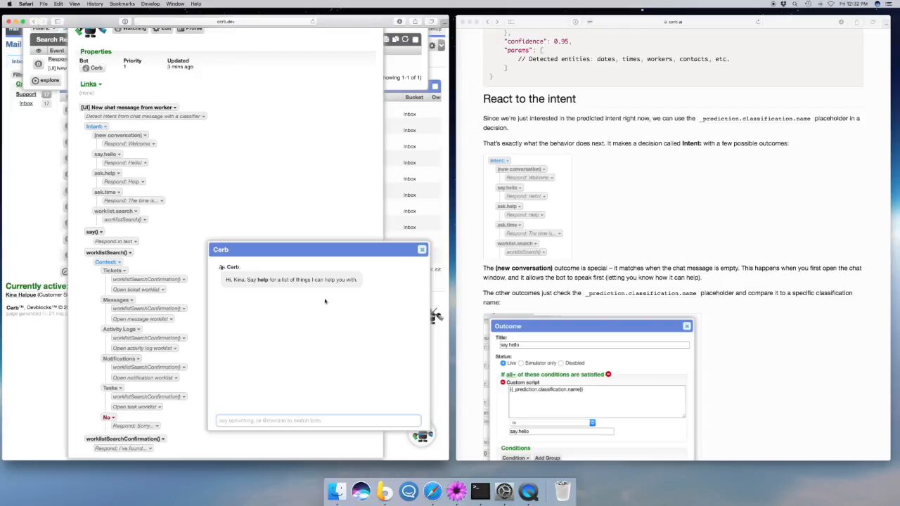
# Close the bot's chat, inspect the say.hello outcome's custom script condition on the _prediction.classification.name placeholder, and close the outcome unchanged
pyautogui.click(421, 250)
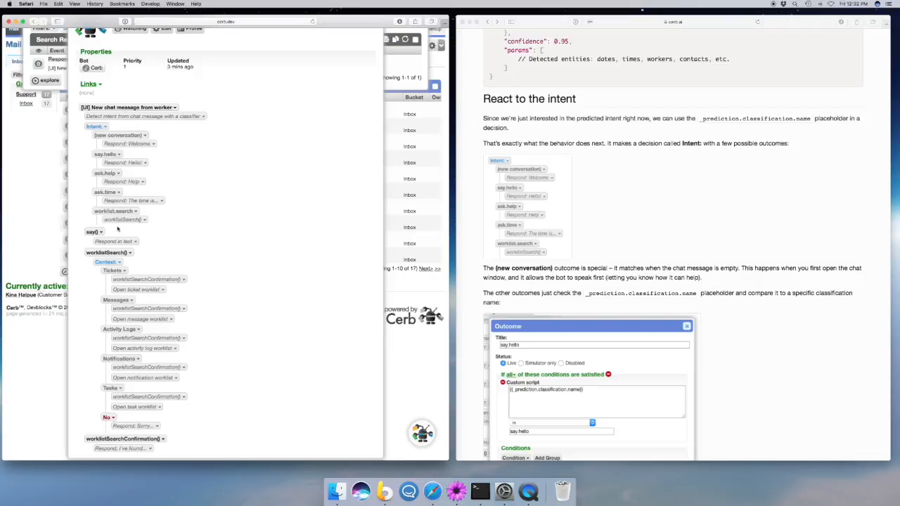
pyautogui.click(115, 157)
pyautogui.click(123, 166)
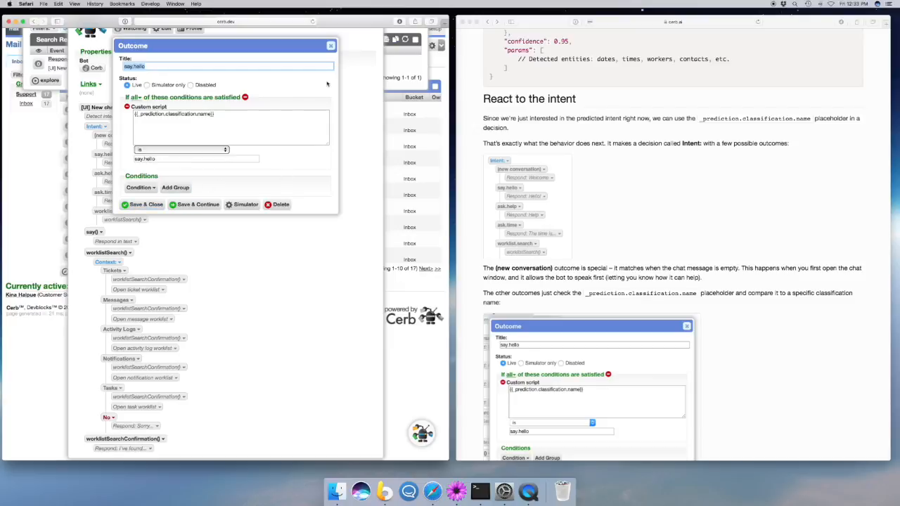
pyautogui.click(331, 46)
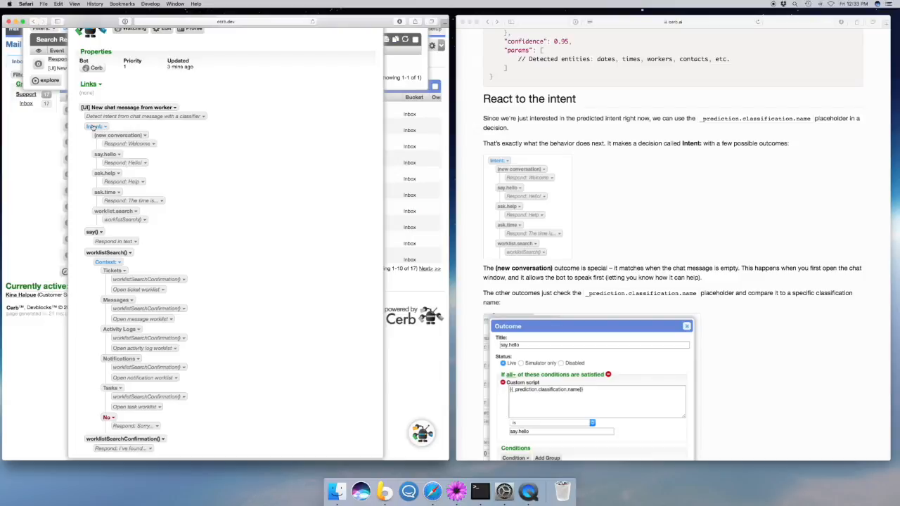
# Open the "Respond: Hello!" action and inspect its placeholder settings and say() subroutine call
pyautogui.click(124, 164)
pyautogui.click(145, 174)
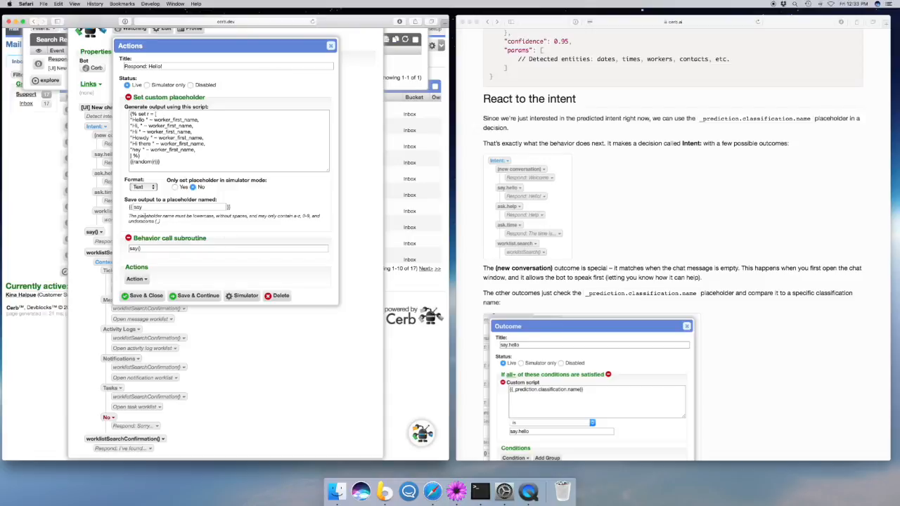
pyautogui.click(146, 248)
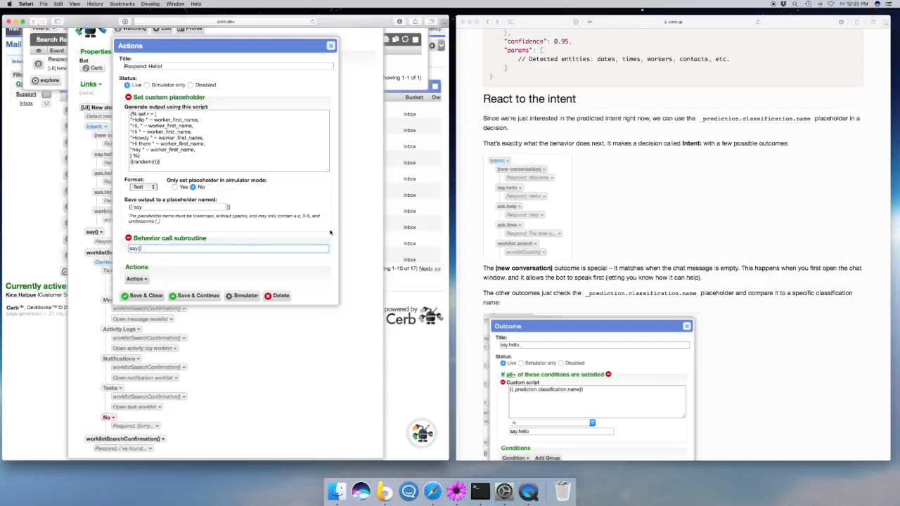
pyautogui.click(312, 213)
# Replace the "Respond: Hello!" placeholder script with the plain text "this is some text" and test its output
pyautogui.click(197, 113)
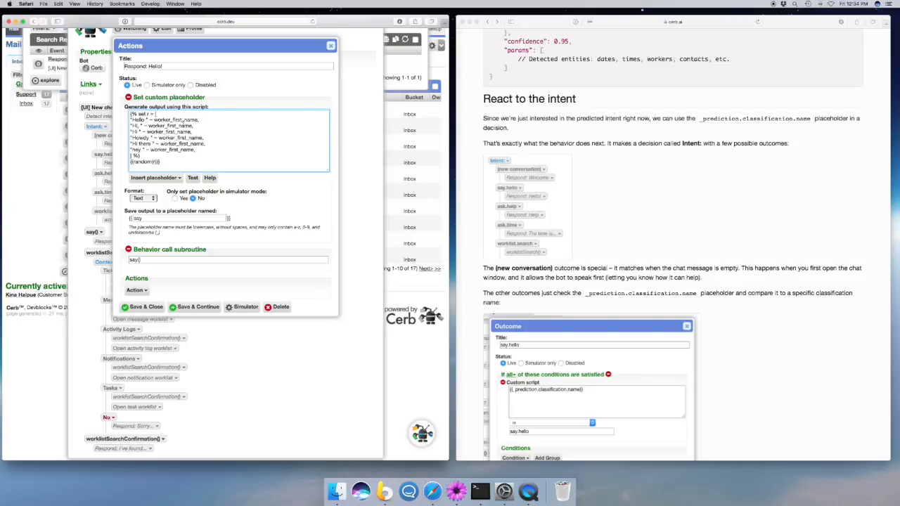
pyautogui.press('super+a')
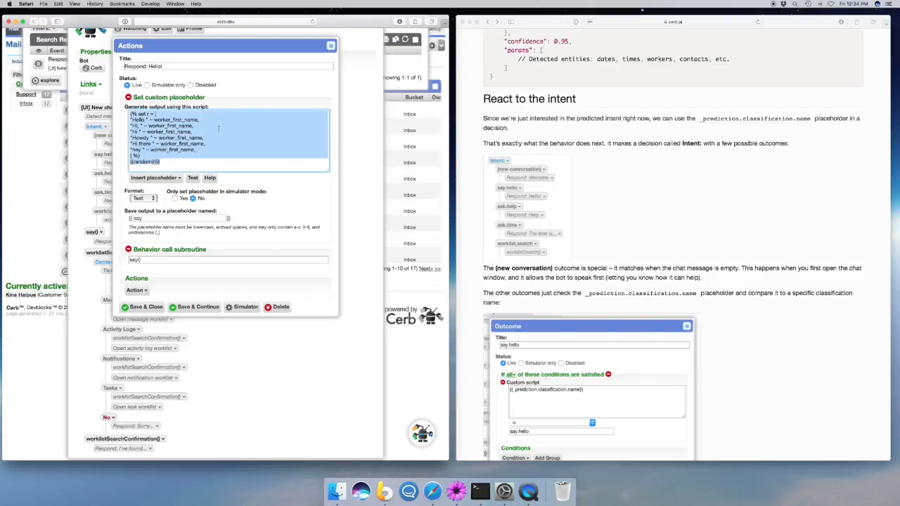
pyautogui.press('BackSpace')
pyautogui.write('this is')
pyautogui.write(' te')
pyautogui.press('BackSpace')
pyautogui.press('BackSpace')
pyautogui.write('some text')
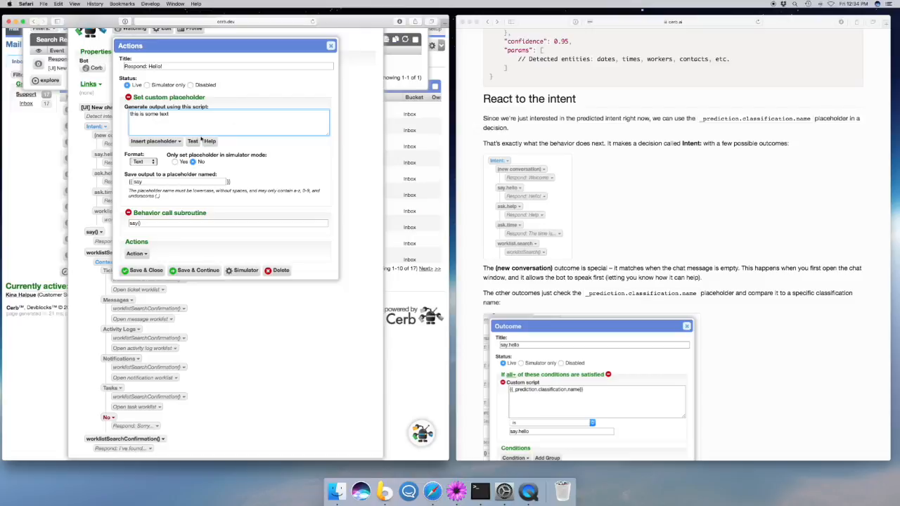
pyautogui.click(192, 140)
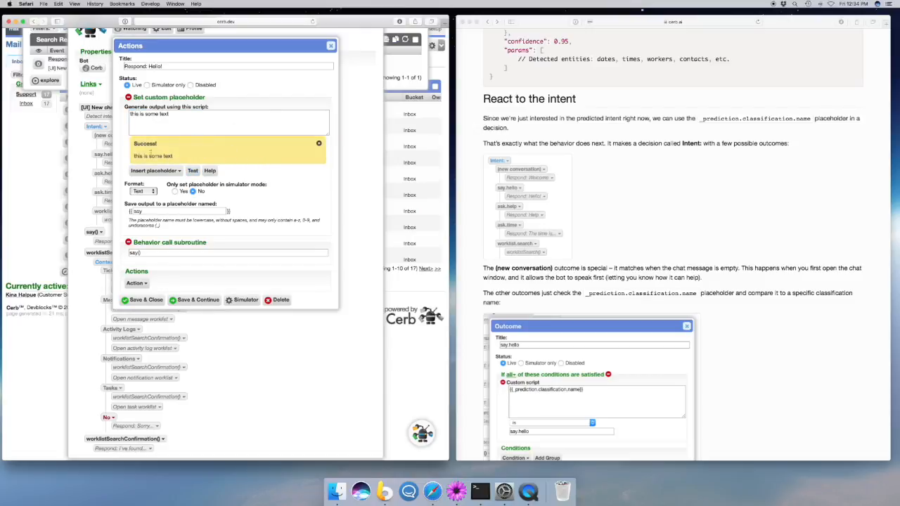
# Replace the script with {% set txt = "Hi there" %} followed by {{txt}} on a new line, and test its output
pyautogui.click(185, 123)
pyautogui.press('super+a')
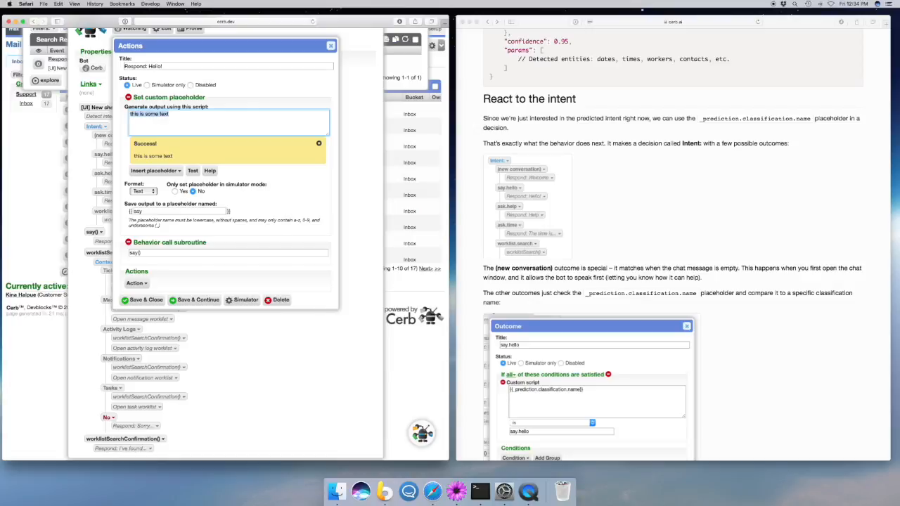
pyautogui.write('{% set txt = "Hi there" %}')
pyautogui.press('Return')
pyautogui.write('{{txt}}')
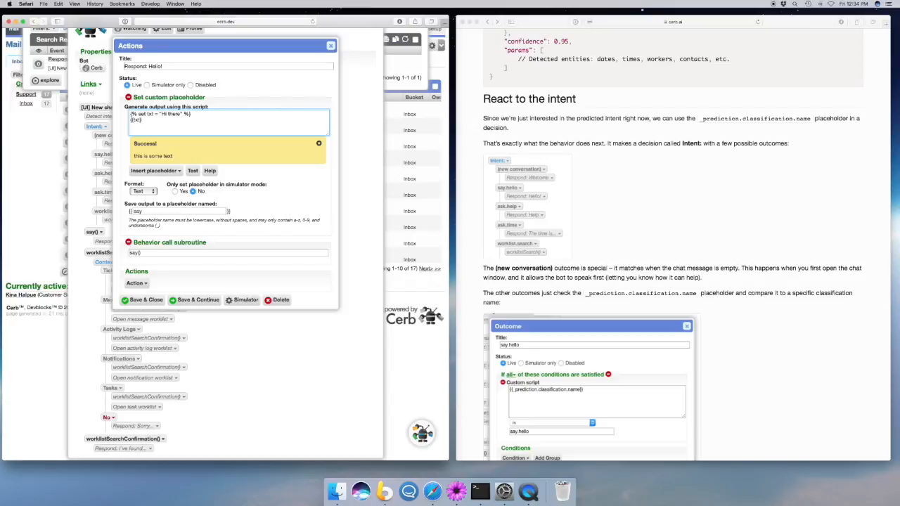
pyautogui.click(193, 170)
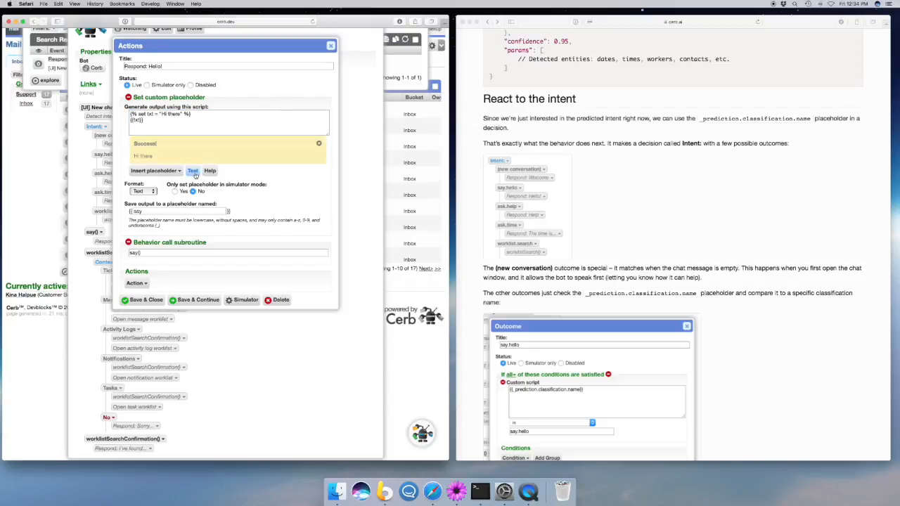
# Delete the {{txt}} line so only the variable assignment is left in the script, and test it again
pyautogui.click(153, 118)
pyautogui.press('shift+super+Left')
pyautogui.press('BackSpace')
pyautogui.click(192, 170)
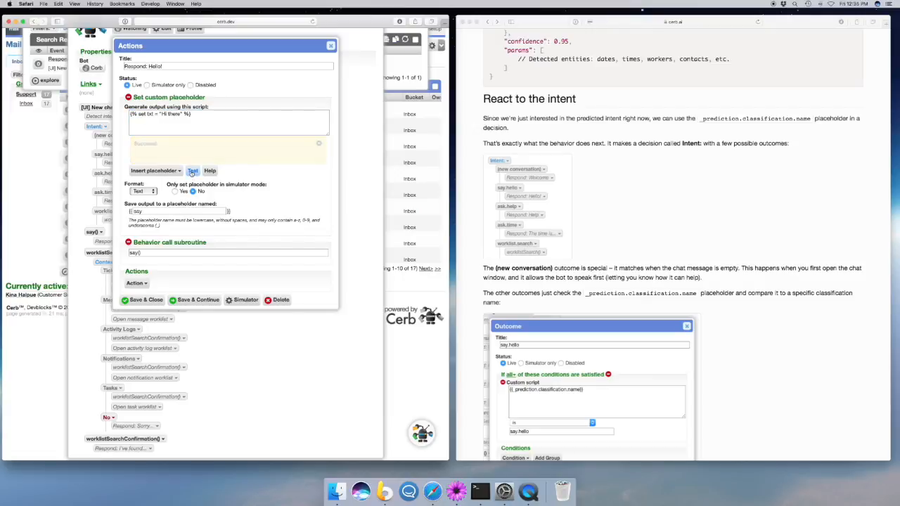
# Replace the script with the number array assignment {% set r = [1,2,3,4] %}
pyautogui.click(163, 124)
pyautogui.press('super+a')
pyautogui.press('BackSpace')
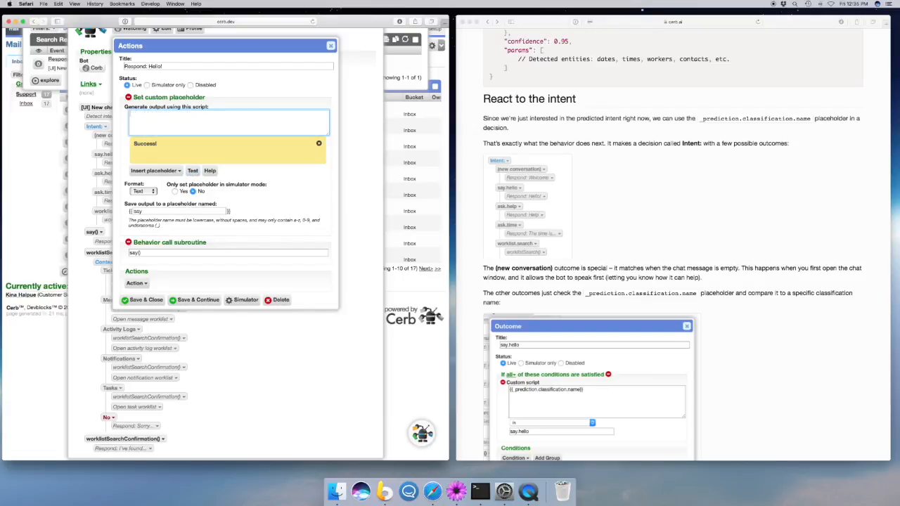
pyautogui.write('{% set r = [1,2,3,4] %')
# Copy the guide's multi-line array example with 'hi', 'hey' and 'hello', and replace the placeholder script with it
pyautogui.scroll(-8, 726, 249)
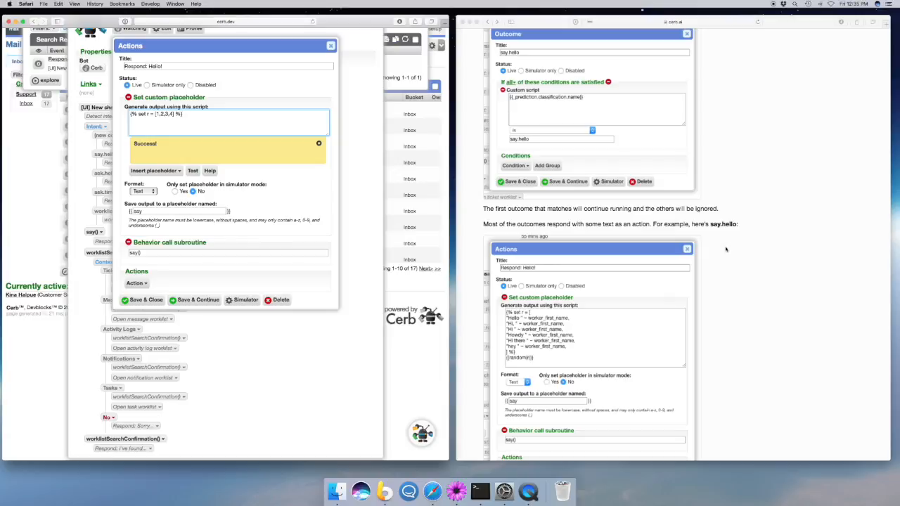
pyautogui.scroll(-10, 708, 232)
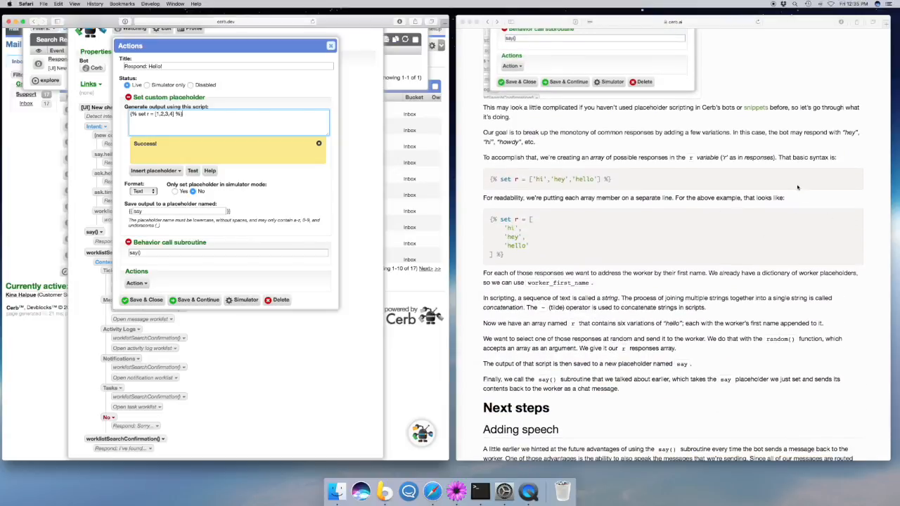
pyautogui.click(504, 171)
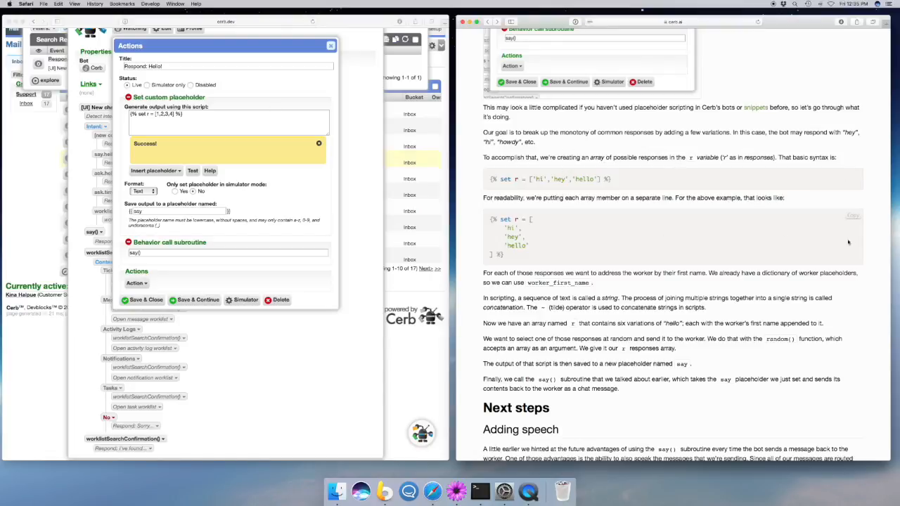
pyautogui.click(849, 215)
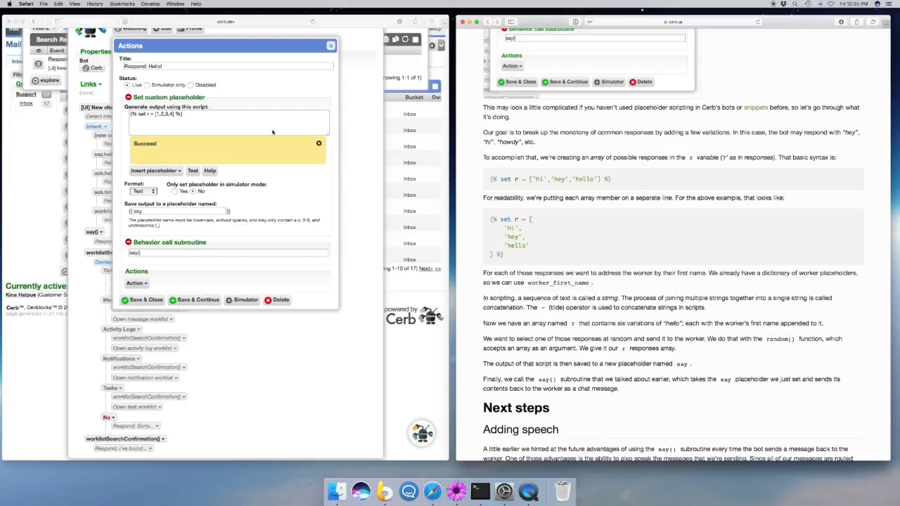
pyautogui.click(236, 116)
pyautogui.press('super+a')
pyautogui.press('super+v')
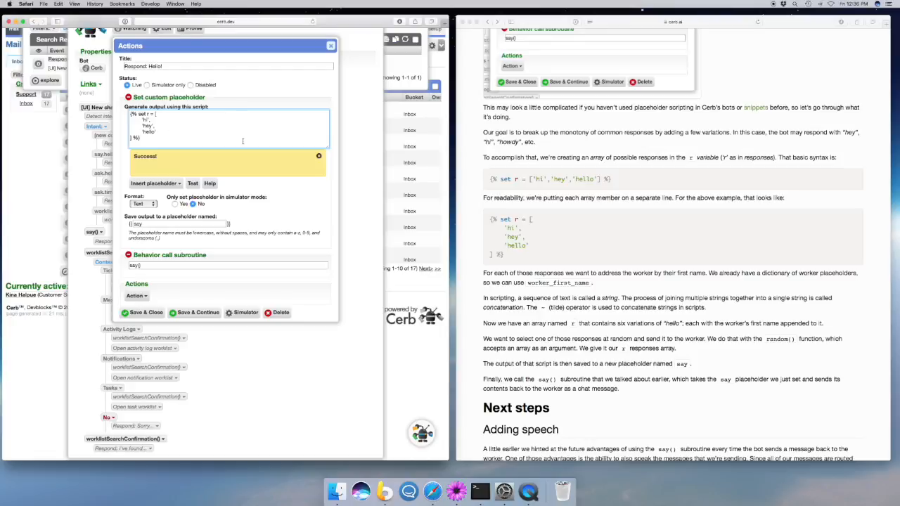
# Test the array script, add {{random(r)}} on a new line after it, and test the random output several times
pyautogui.click(192, 183)
pyautogui.press('Return')
pyautogui.write('{{random(r')
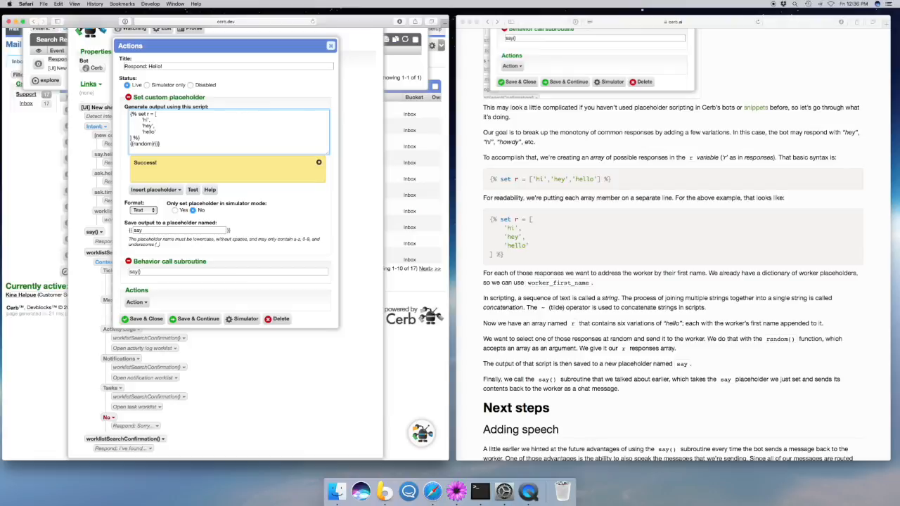
pyautogui.click(193, 191)
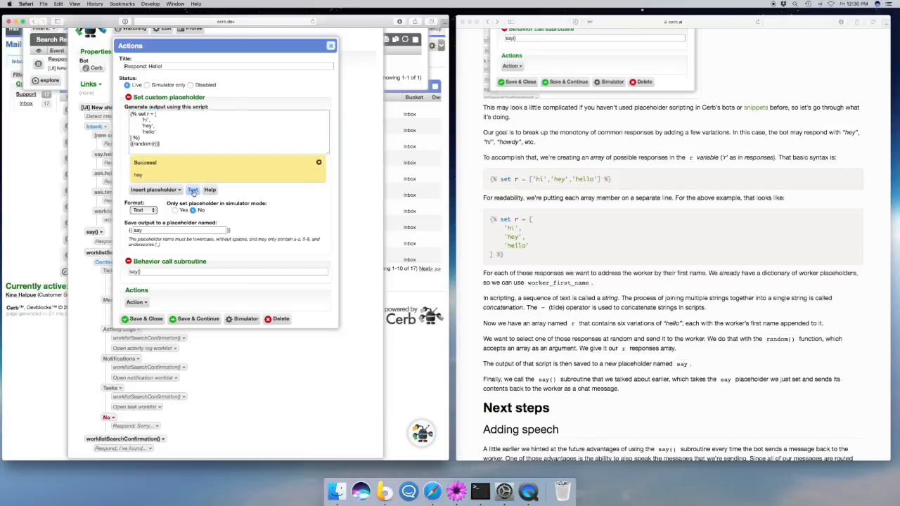
pyautogui.click(193, 190)
pyautogui.click(193, 191)
# Start a {{"this"|}} line below the random call, browse the suggested text filters, delete the line and retest the script
pyautogui.click(131, 138)
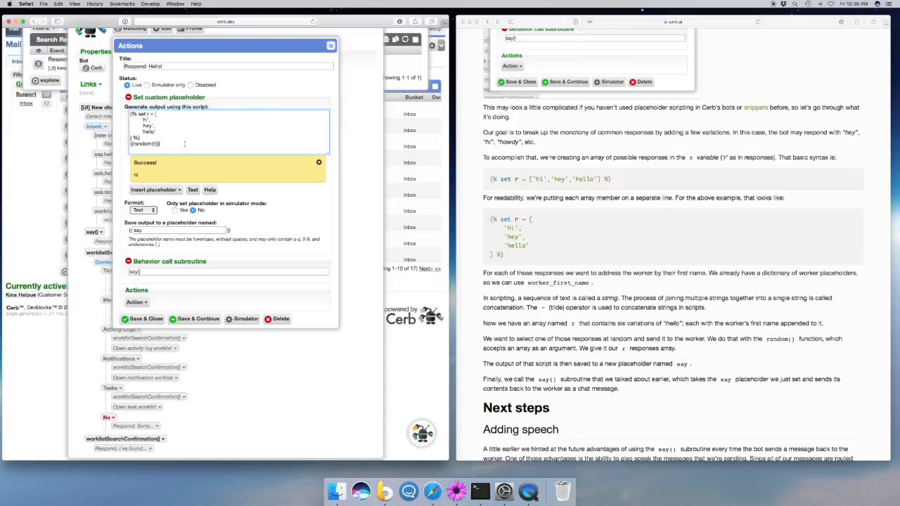
pyautogui.press('Return')
pyautogui.write('{{')
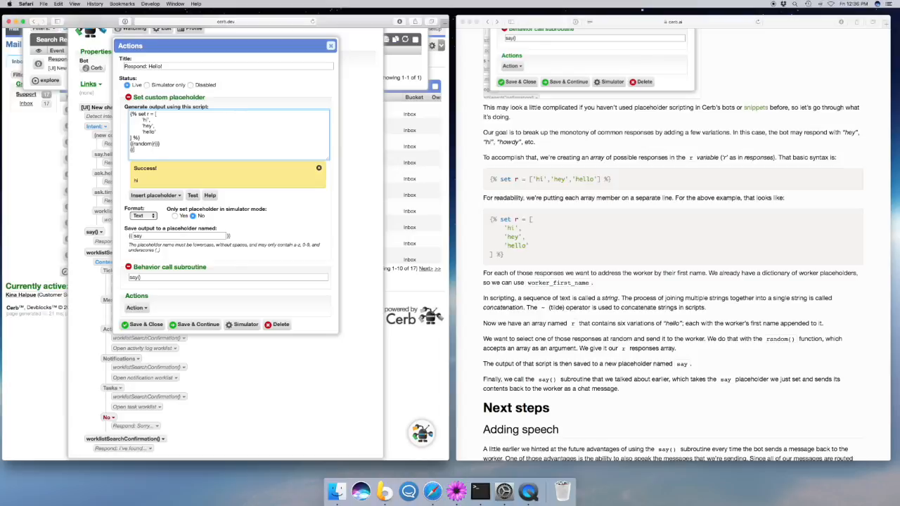
pyautogui.write('{{}}""this|')
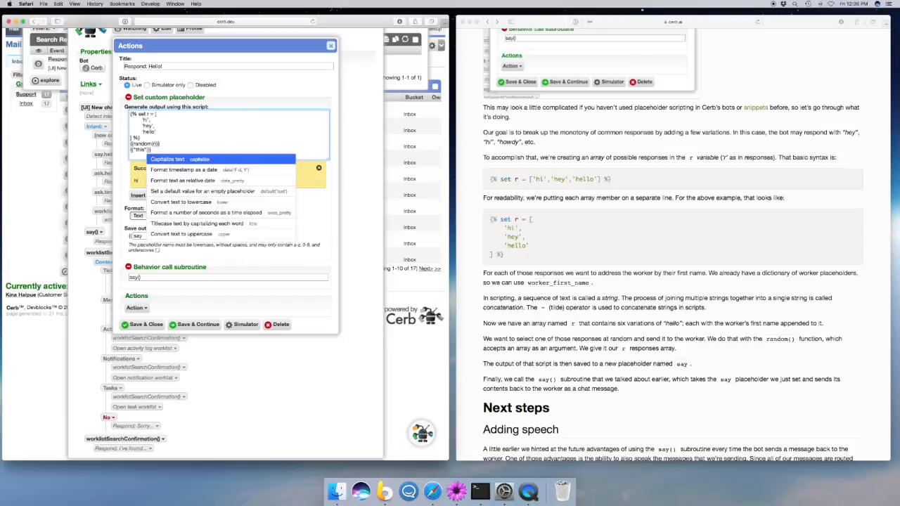
pyautogui.press('Down')
pyautogui.press('Down')
pyautogui.press('Down')
pyautogui.press('Down')
pyautogui.press('Up')
pyautogui.press('Up')
pyautogui.press('Escape')
pyautogui.press('super+Right')
pyautogui.press('shift+super+Left')
pyautogui.press('BackSpace')
pyautogui.press('BackSpace')
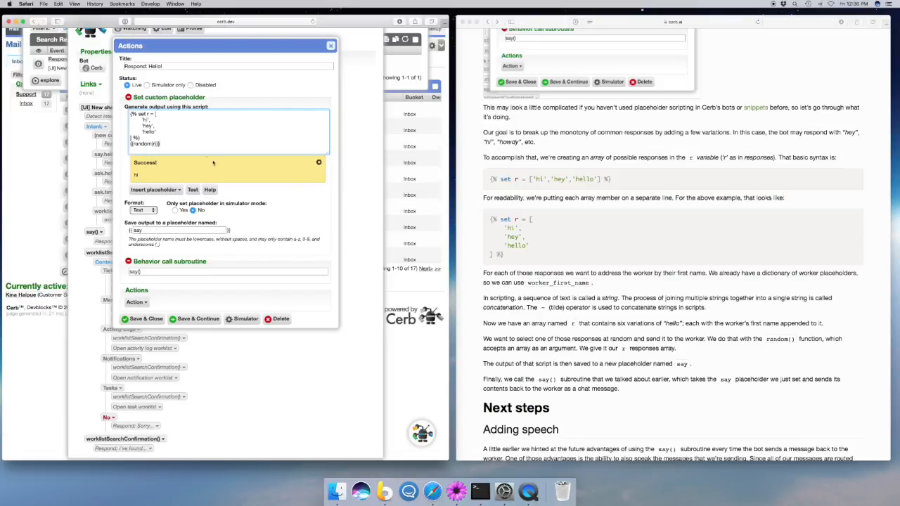
pyautogui.click(192, 189)
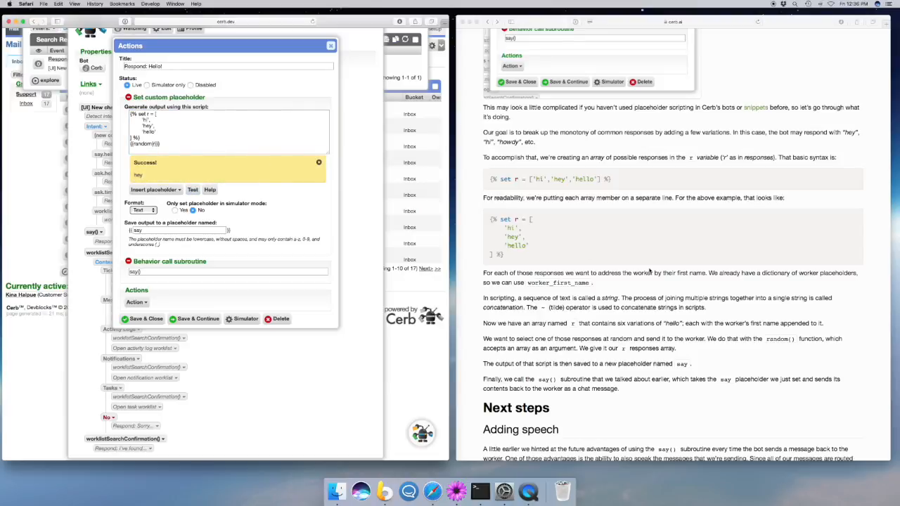
# Restore the original script of six greetings joined with worker_first_name and a random pick, and test it repeatedly
pyautogui.click(189, 141)
pyautogui.press('super+a')
pyautogui.press('BackSpace')
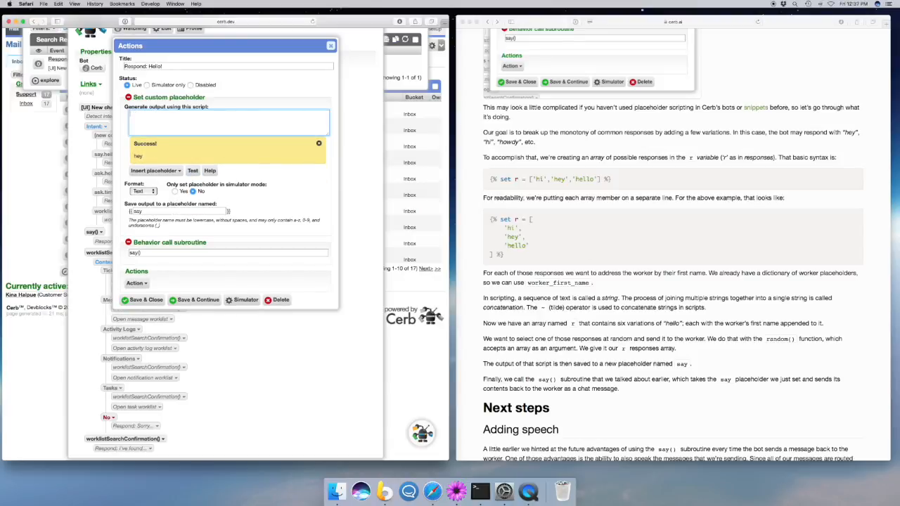
pyautogui.press('super+v')
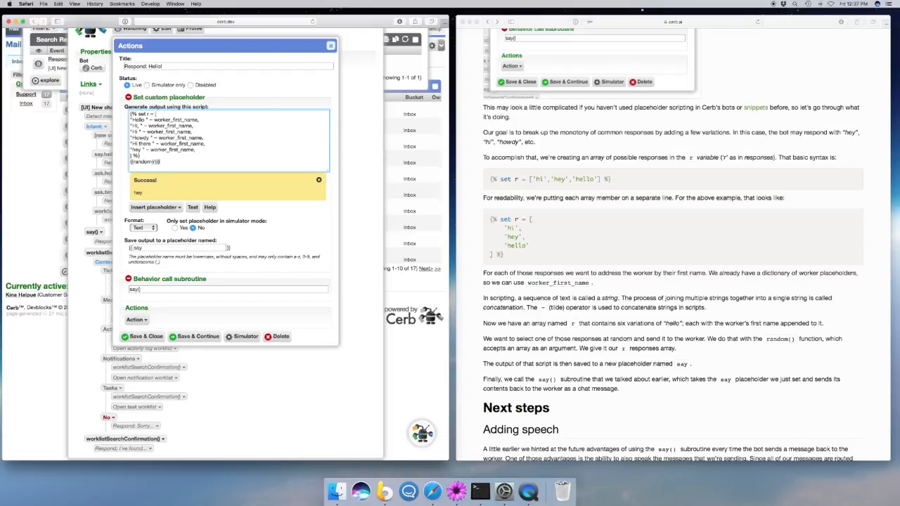
pyautogui.click(192, 208)
pyautogui.click(192, 209)
pyautogui.click(192, 209)
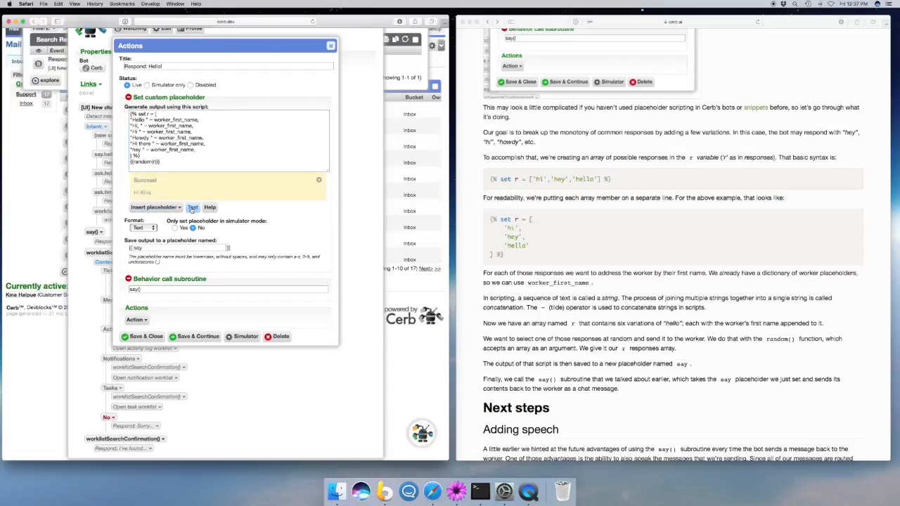
pyautogui.click(192, 209)
pyautogui.click(192, 208)
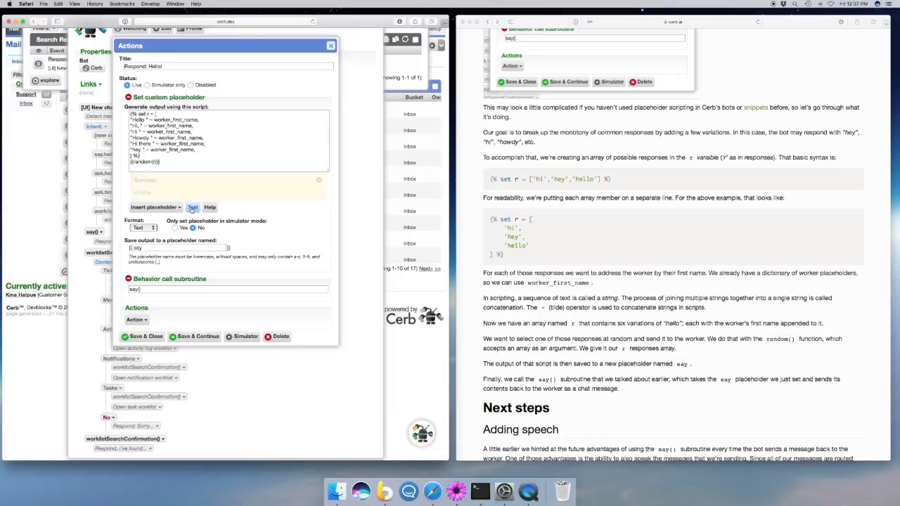
pyautogui.click(192, 209)
pyautogui.click(192, 209)
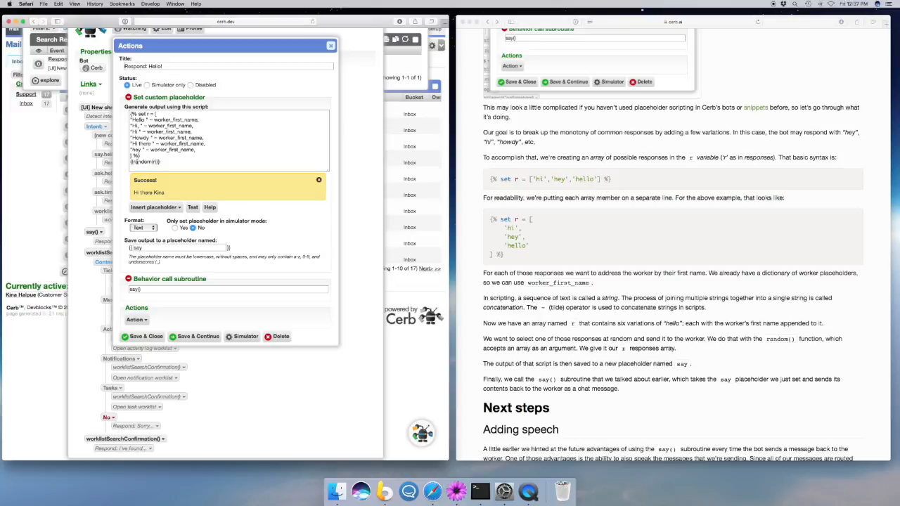
# Highlight worker_first_name in the first greeting and look through the Message and Worker placeholders available for insertion
pyautogui.click(150, 120)
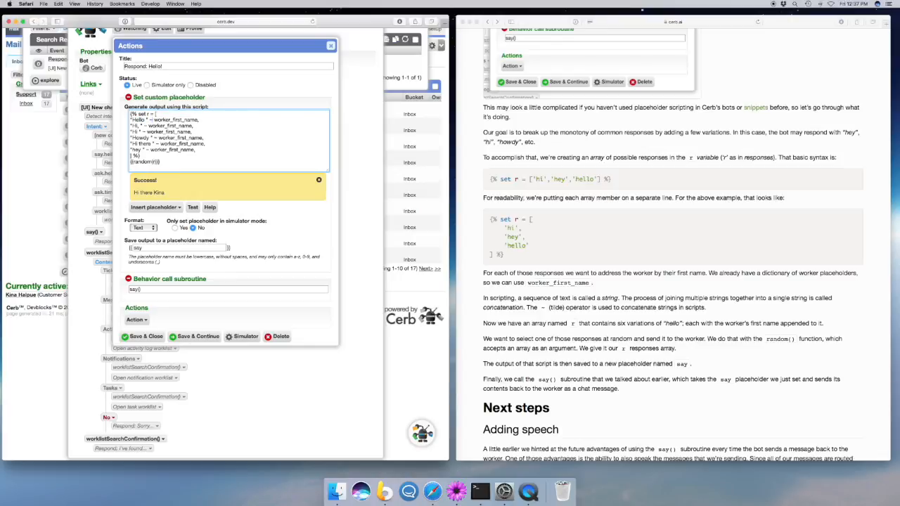
pyautogui.press('shift+super+Right')
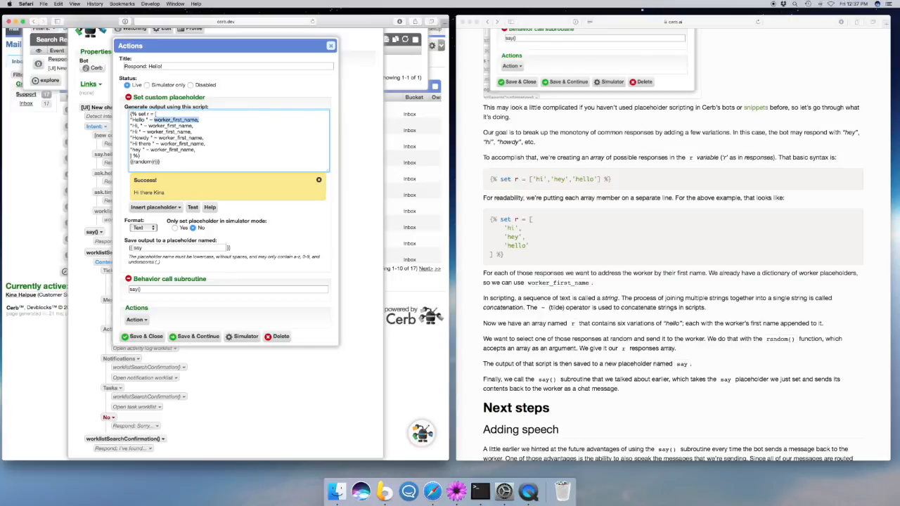
pyautogui.click(155, 208)
pyautogui.moveTo(192, 229)
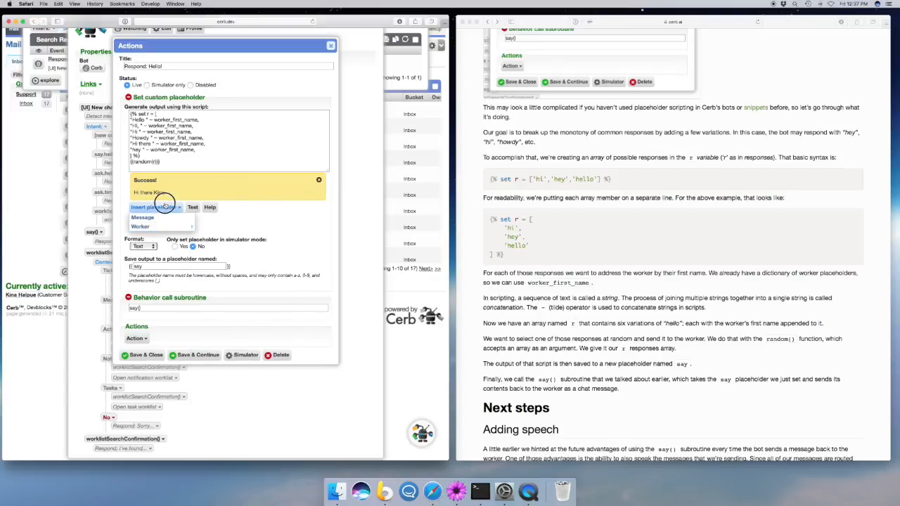
pyautogui.click(156, 207)
pyautogui.click(172, 138)
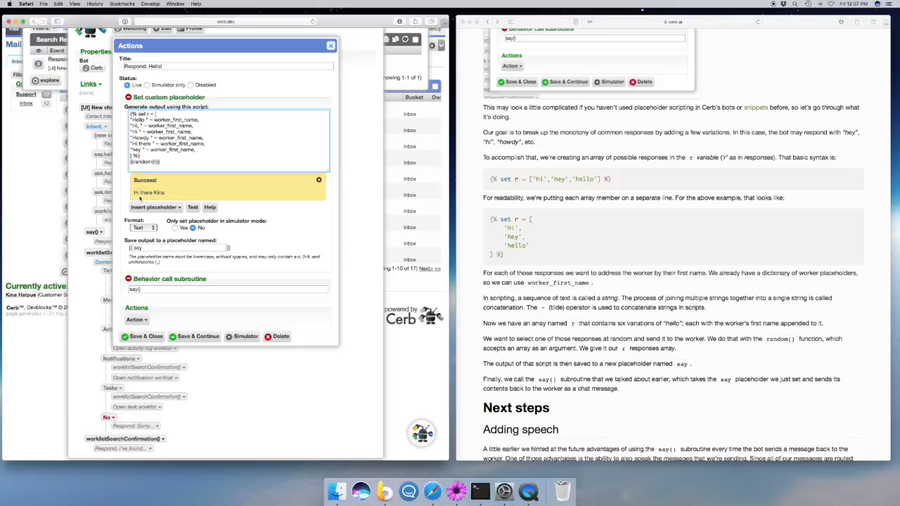
# Review the Hello response's test output, its say placeholder name and say() subroutine call, and close the actions without saving
pyautogui.moveTo(134, 192); pyautogui.dragTo(174, 192)
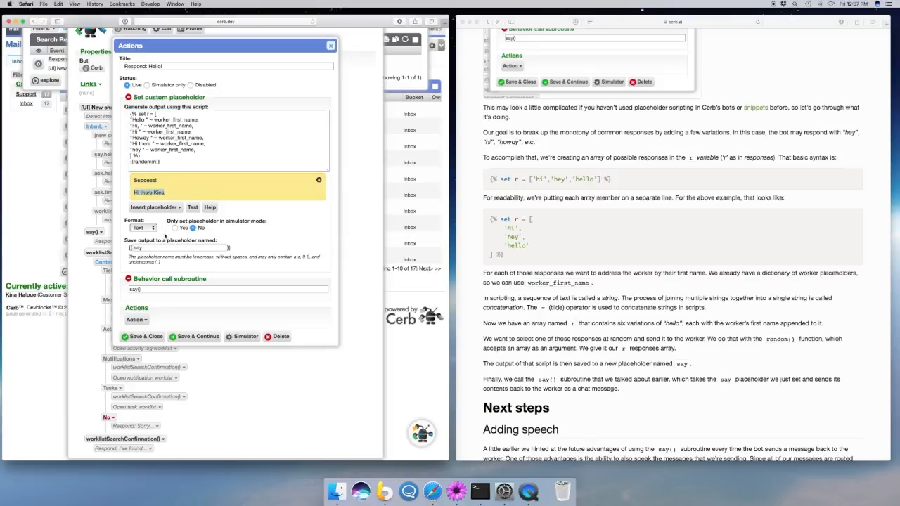
pyautogui.doubleClick(154, 249)
pyautogui.click(162, 290)
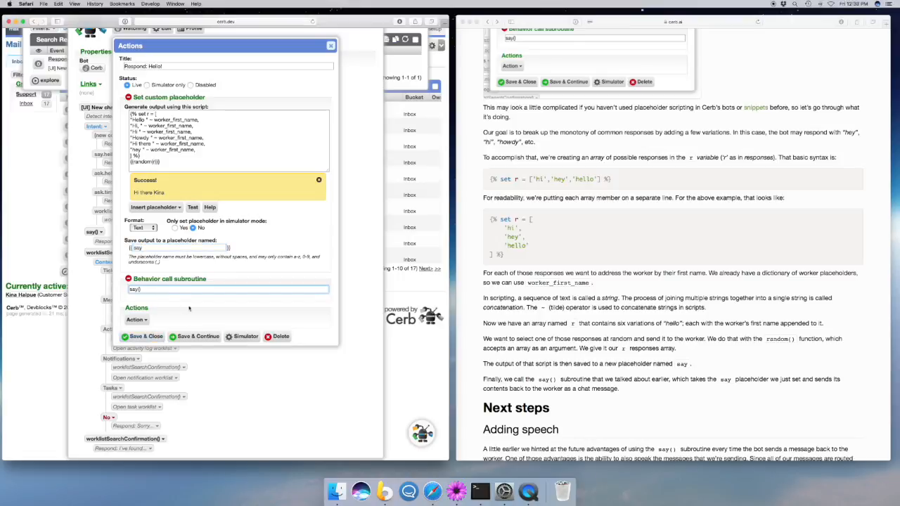
pyautogui.click(331, 46)
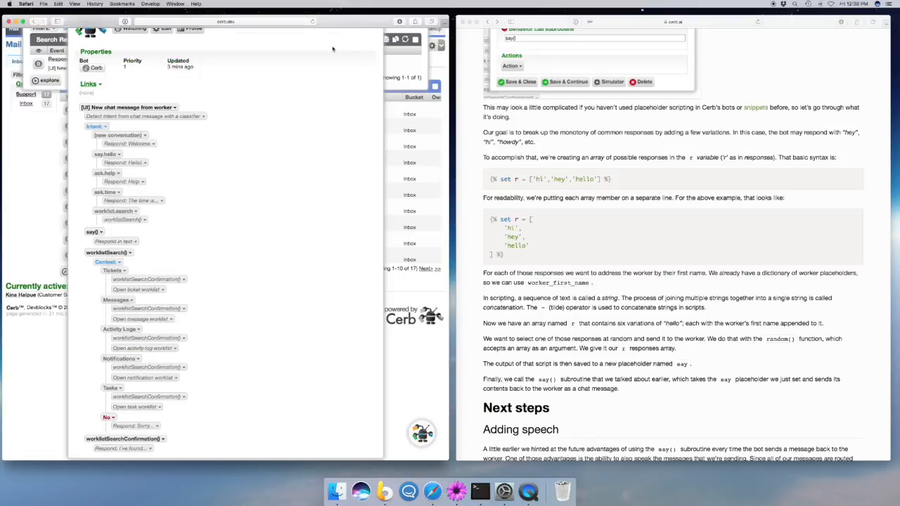
pyautogui.scroll(-5, 610, 260)
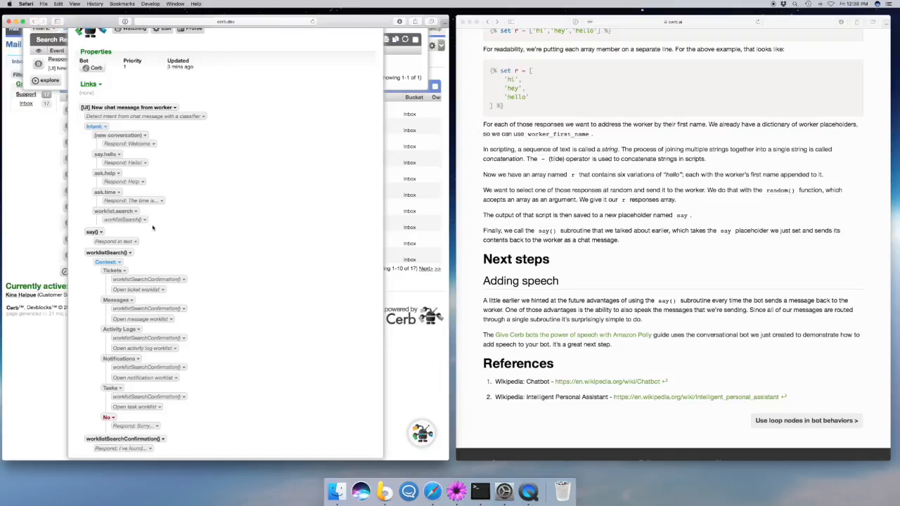
# Examine the custom script condition of the Tickets outcome under worklistSearch() and close it unchanged
pyautogui.click(117, 271)
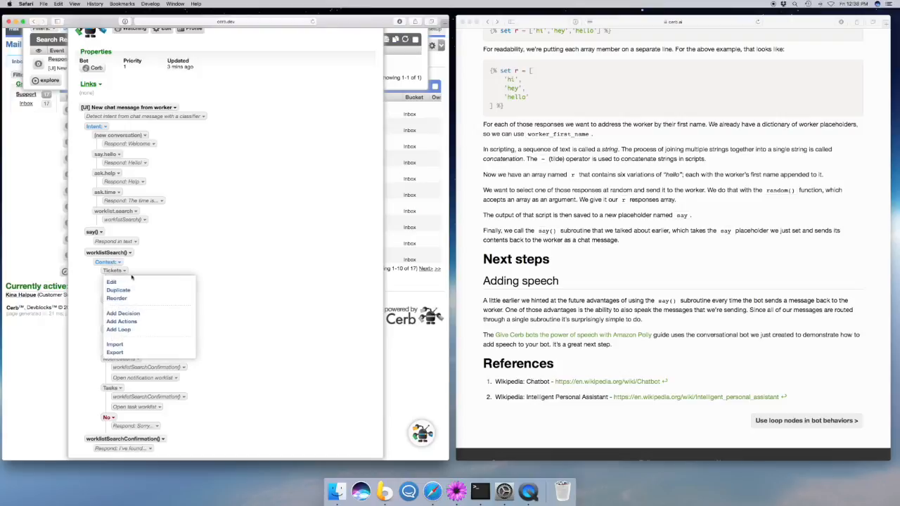
pyautogui.click(133, 282)
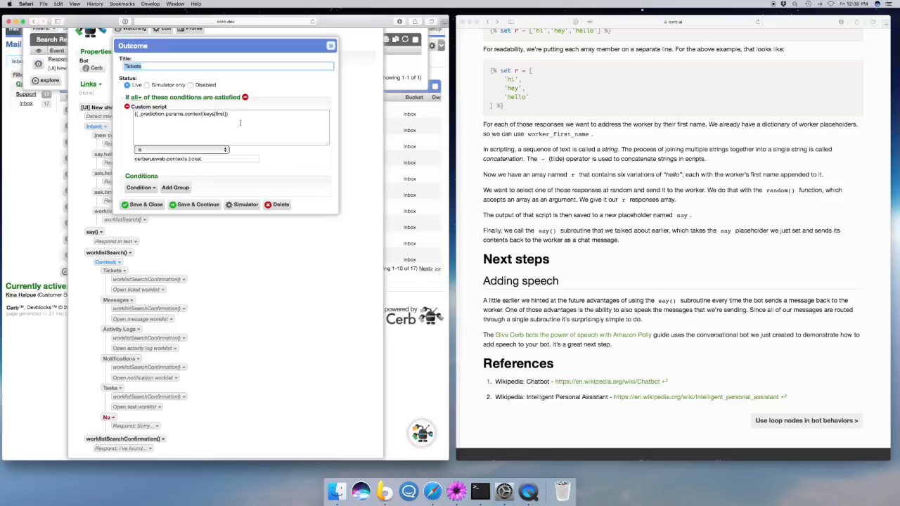
pyautogui.click(330, 45)
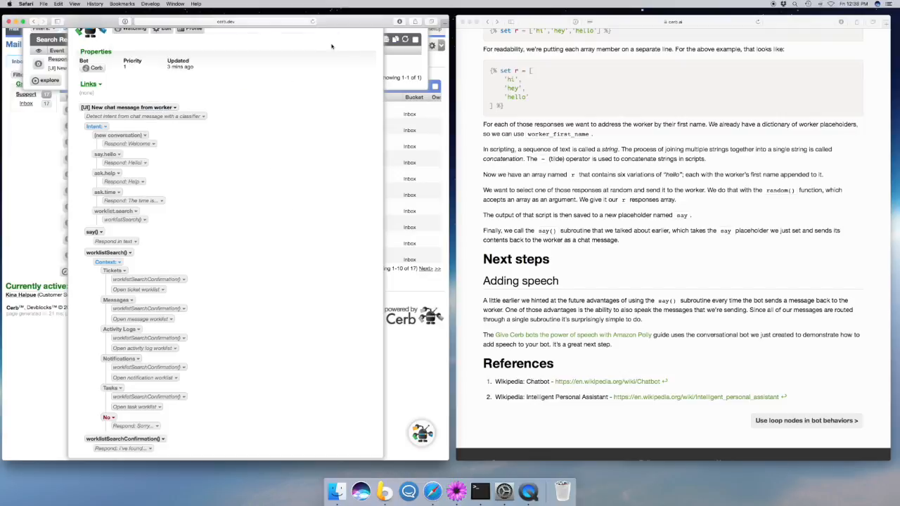
pyautogui.scroll(-1, 310, 289)
# Start a chat with the Cerb bot and send it the message "hi"
pyautogui.click(421, 432)
pyautogui.write('hi')
pyautogui.press('Return')
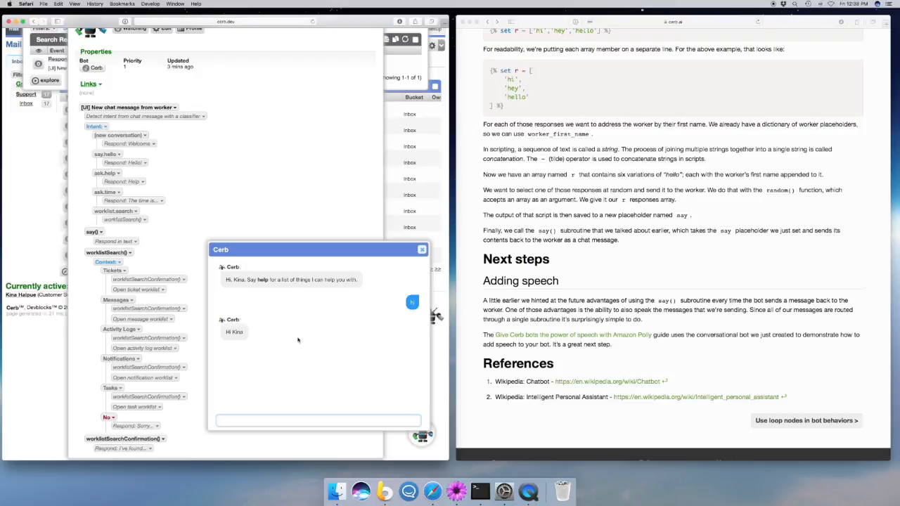
# Open the guide on giving Cerb bots speech with Amazon Polly, and close the bot chat and all open popups
pyautogui.click(703, 287)
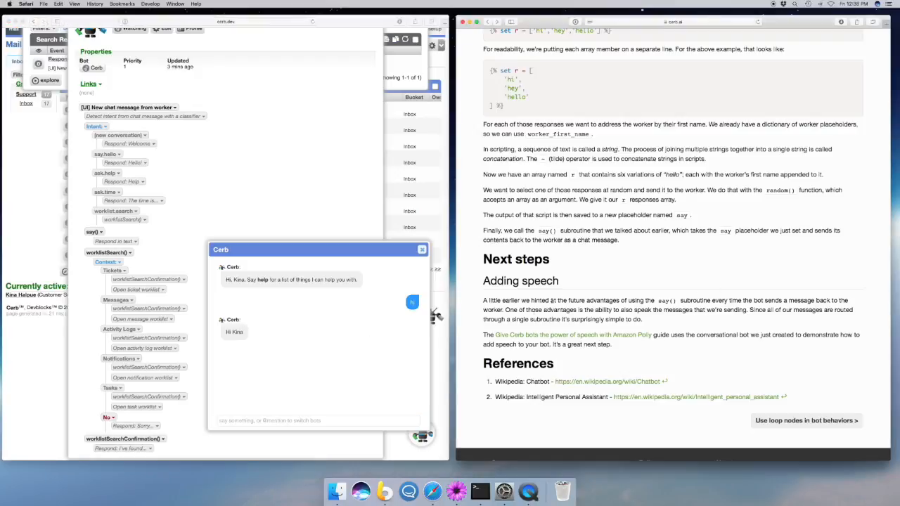
pyautogui.click(568, 340)
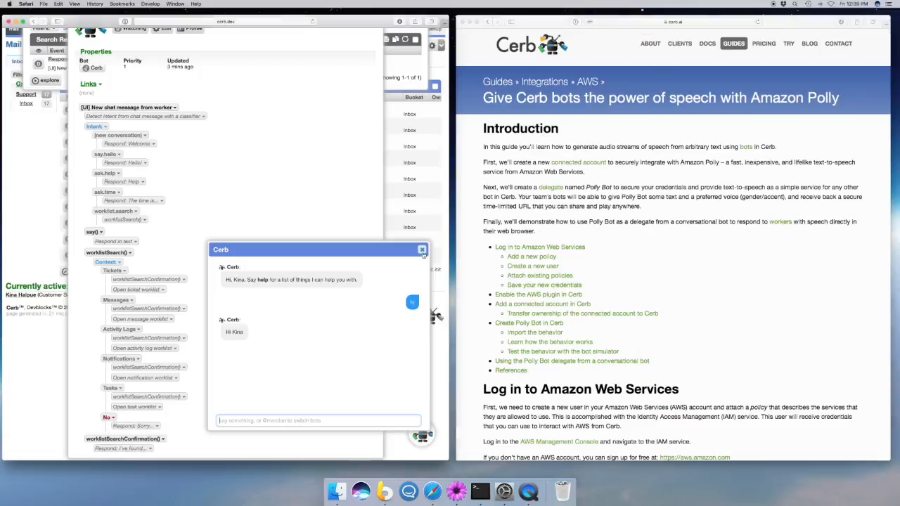
pyautogui.click(422, 249)
pyautogui.scroll(5, 337, 154)
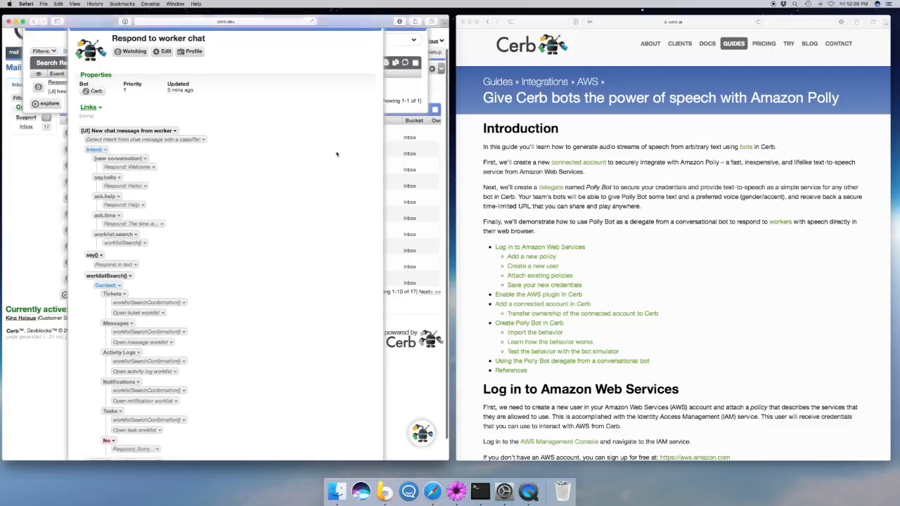
pyautogui.click(376, 46)
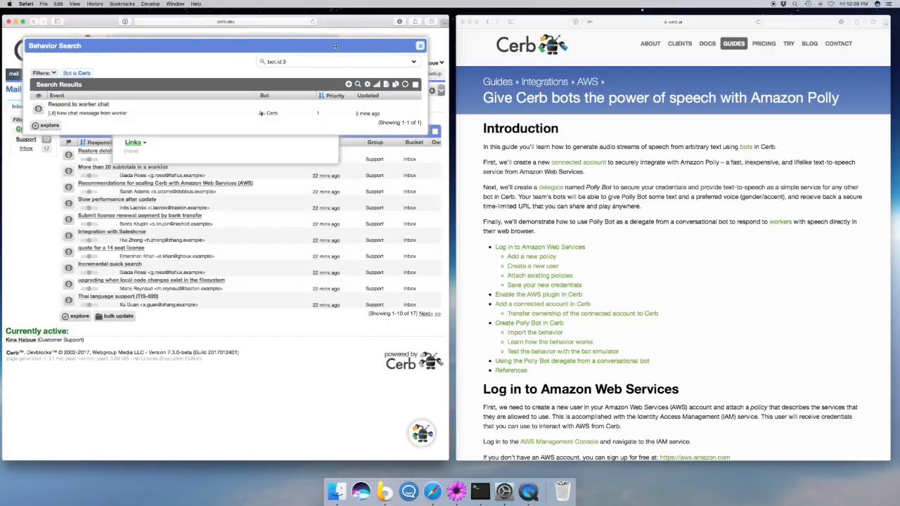
pyautogui.click(285, 144)
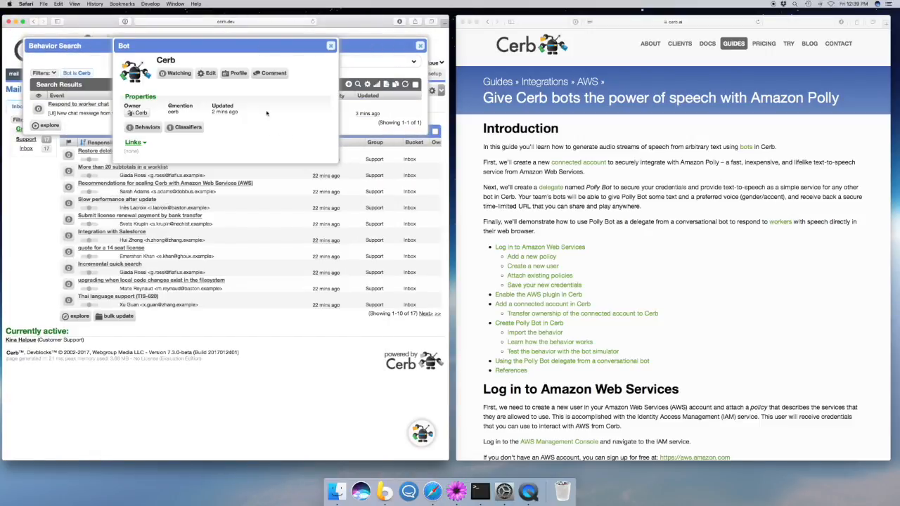
pyautogui.click(332, 47)
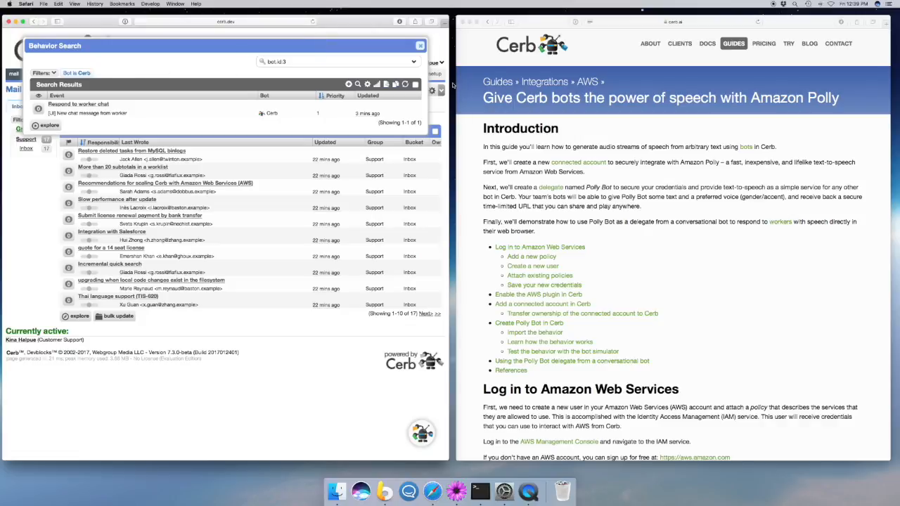
pyautogui.click(421, 45)
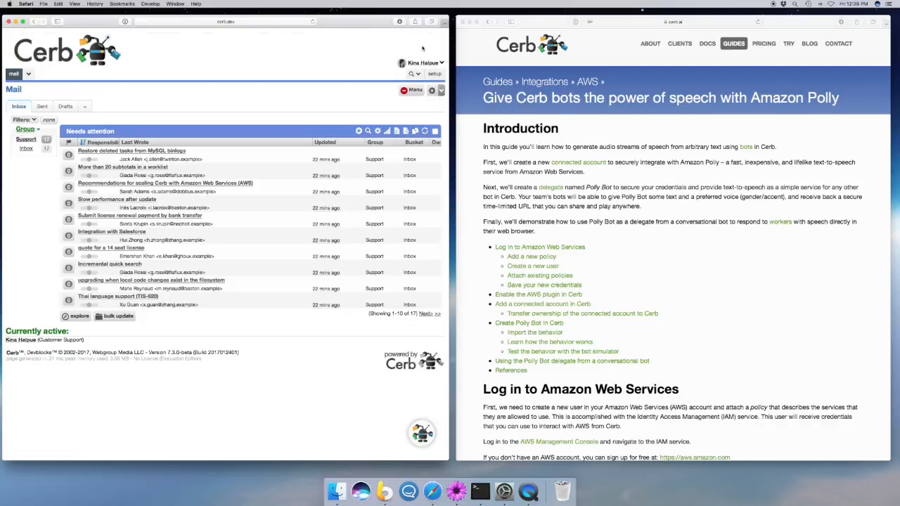
# Read the Polly guide's instructions for the AWS policy, user and credentials, up to enabling the AWS plugin and adding a connected account
pyautogui.scroll(-10, 686, 216)
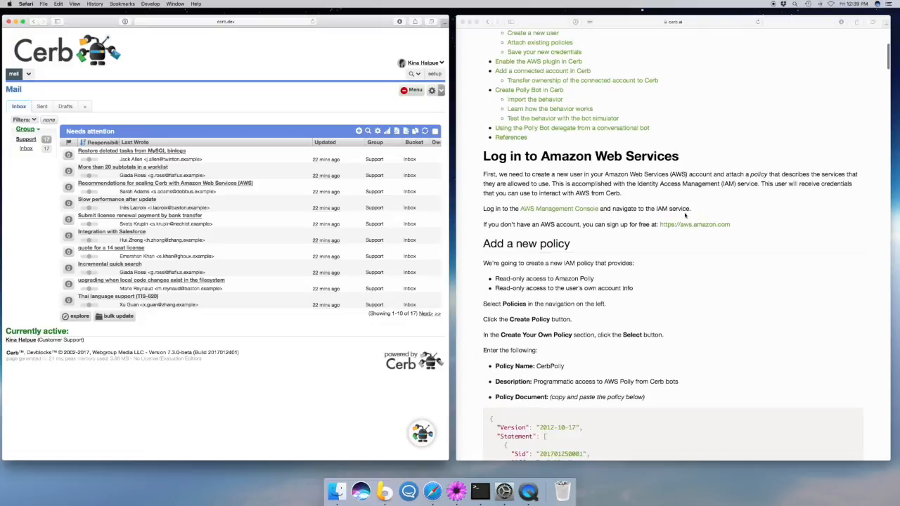
pyautogui.scroll(-2, 685, 216)
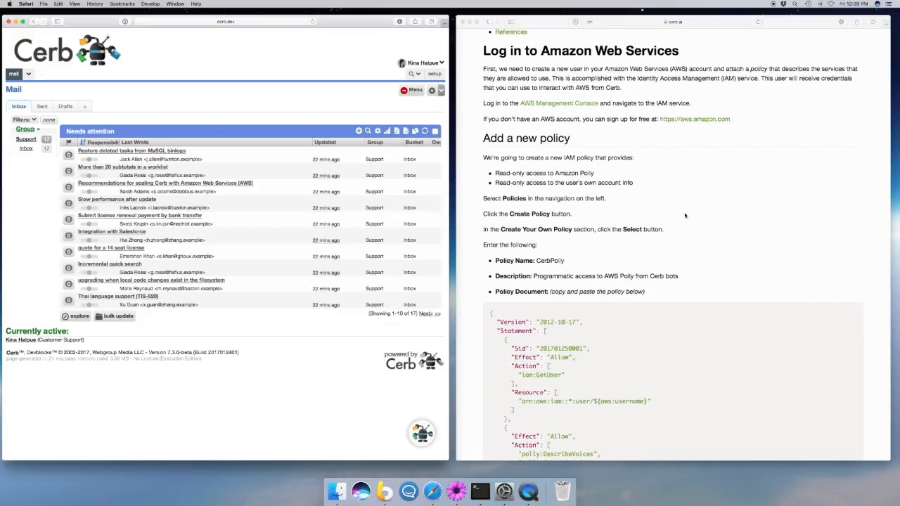
pyautogui.scroll(12, 701, 215)
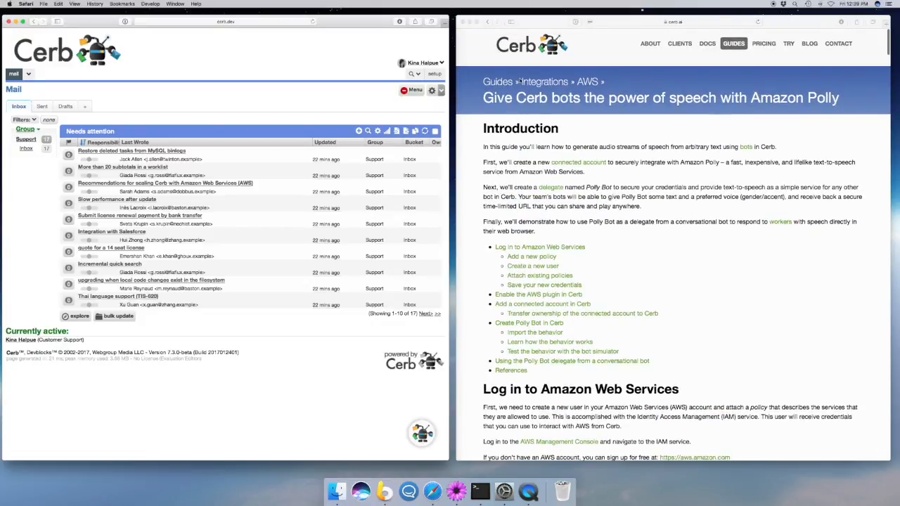
pyautogui.scroll(-9, 541, 128)
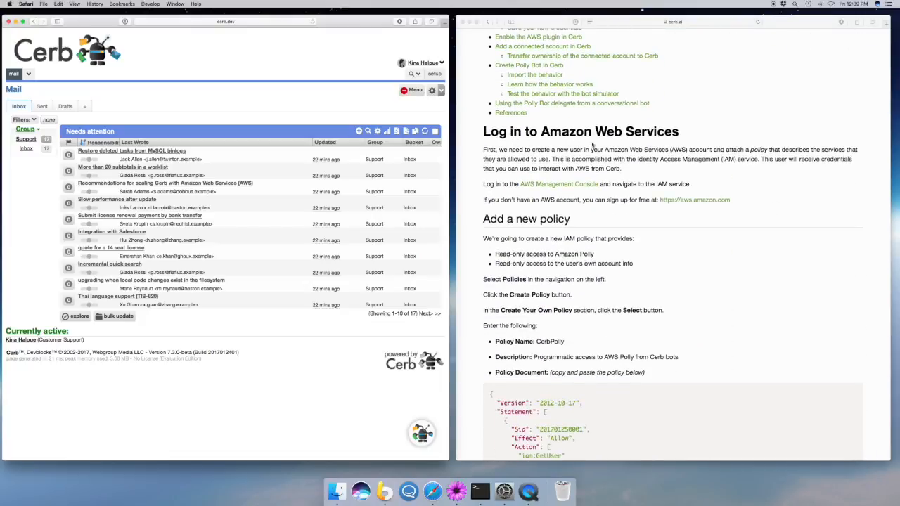
pyautogui.scroll(-5, 703, 193)
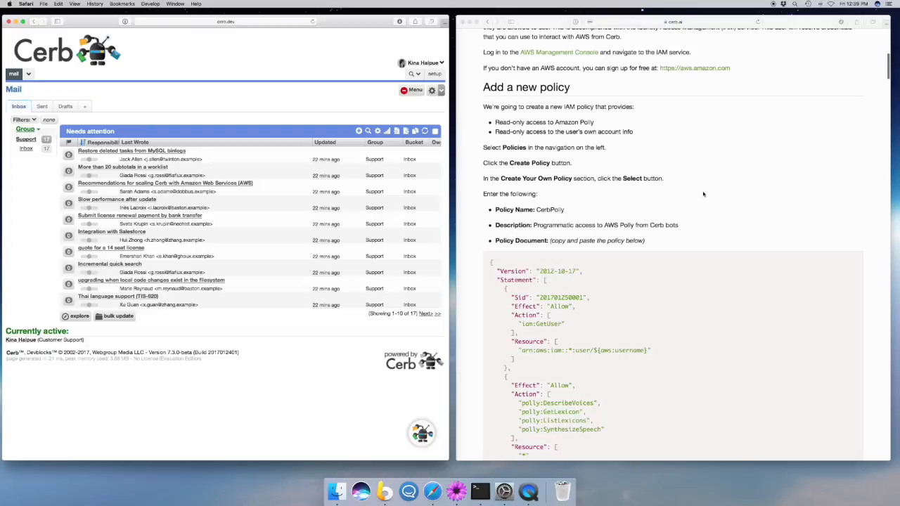
pyautogui.scroll(-7, 702, 194)
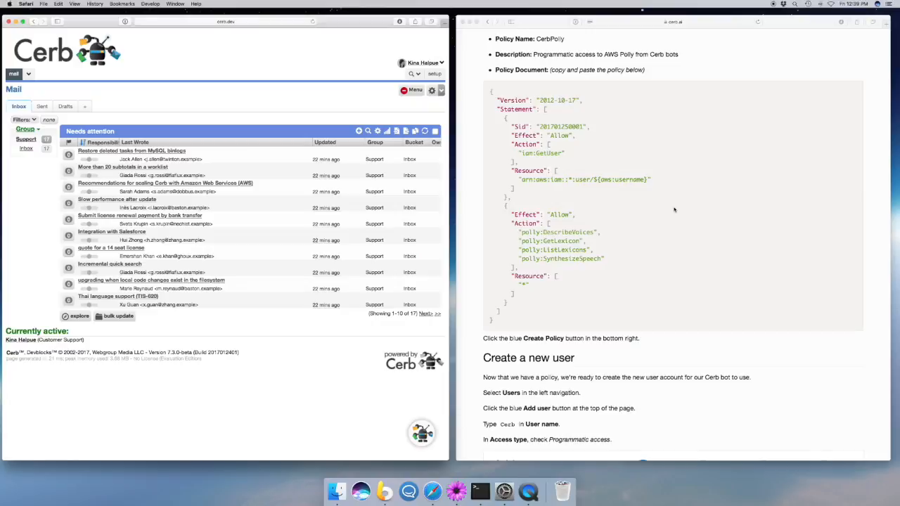
pyautogui.scroll(-3, 673, 210)
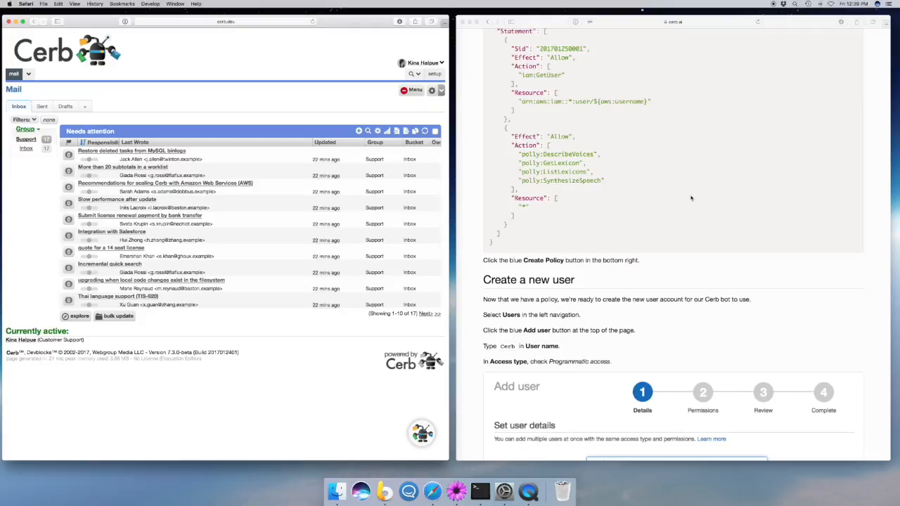
pyautogui.scroll(-6, 691, 198)
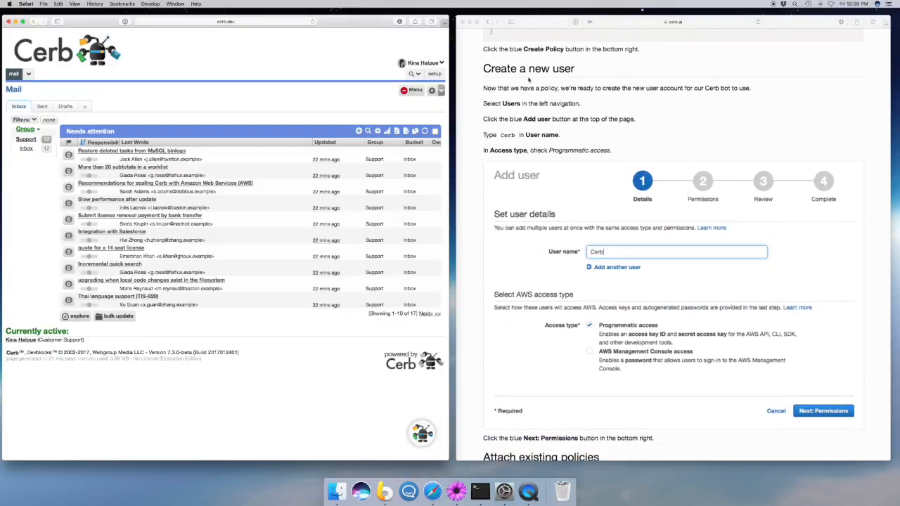
pyautogui.scroll(-10, 622, 85)
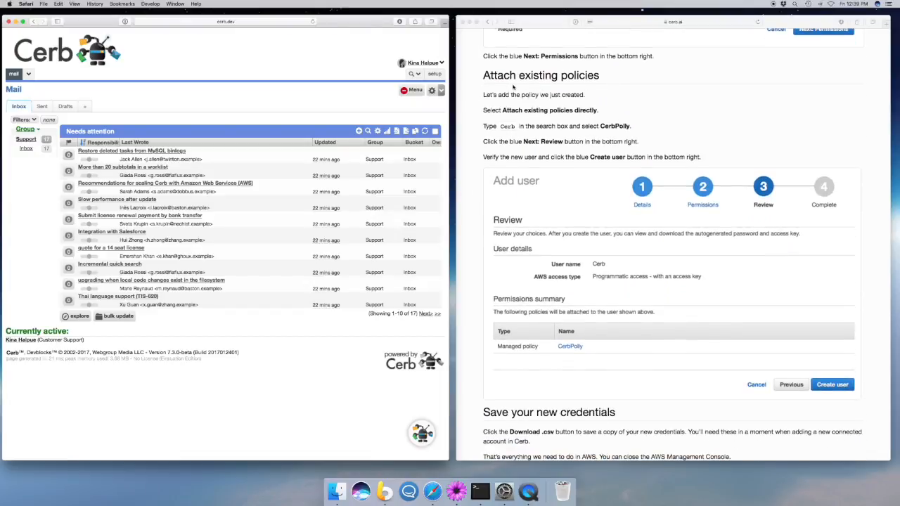
pyautogui.scroll(-6, 634, 184)
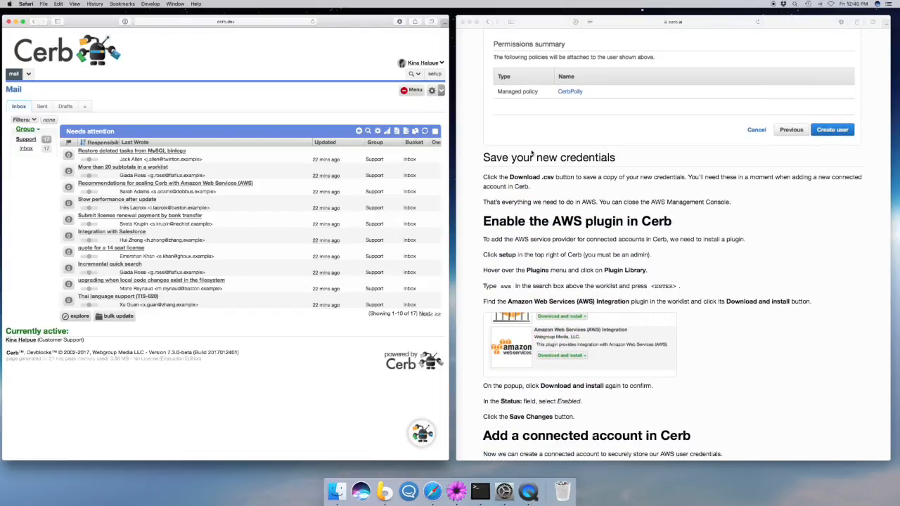
pyautogui.click(675, 199)
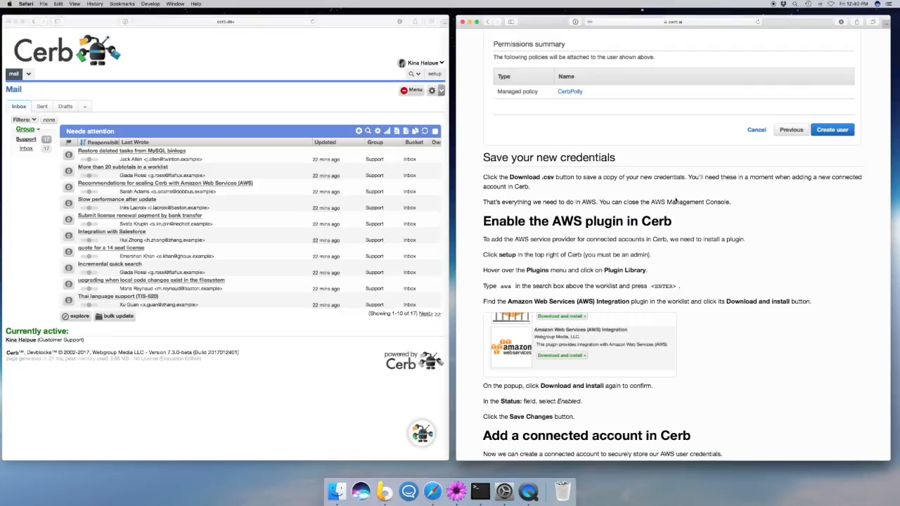
pyautogui.scroll(-5, 777, 227)
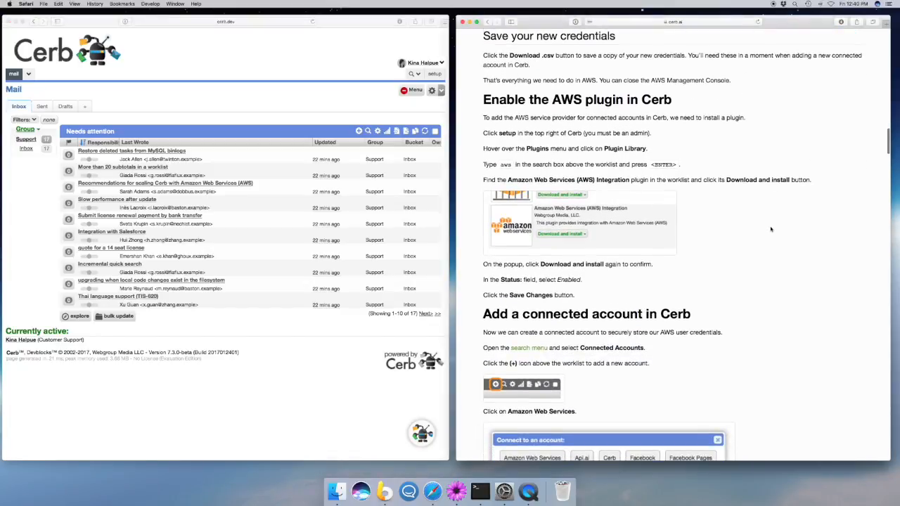
pyautogui.scroll(-2, 771, 217)
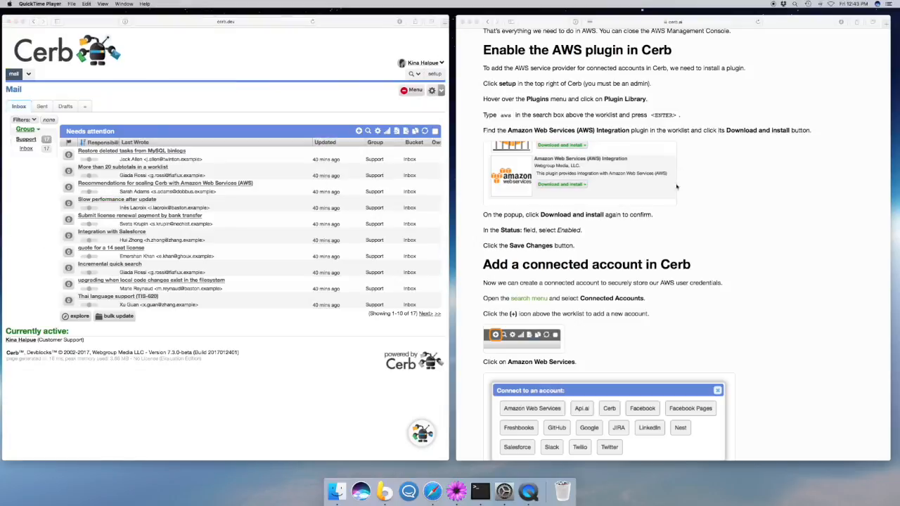
# Open the plugin library in Cerb's setup and search it for aws
pyautogui.click(705, 134)
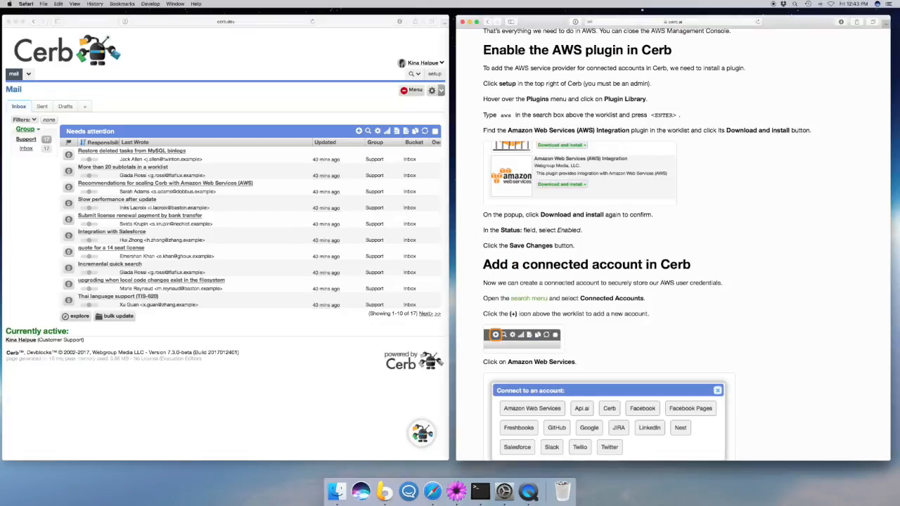
pyautogui.click(333, 85)
pyautogui.click(435, 75)
pyautogui.moveTo(207, 84)
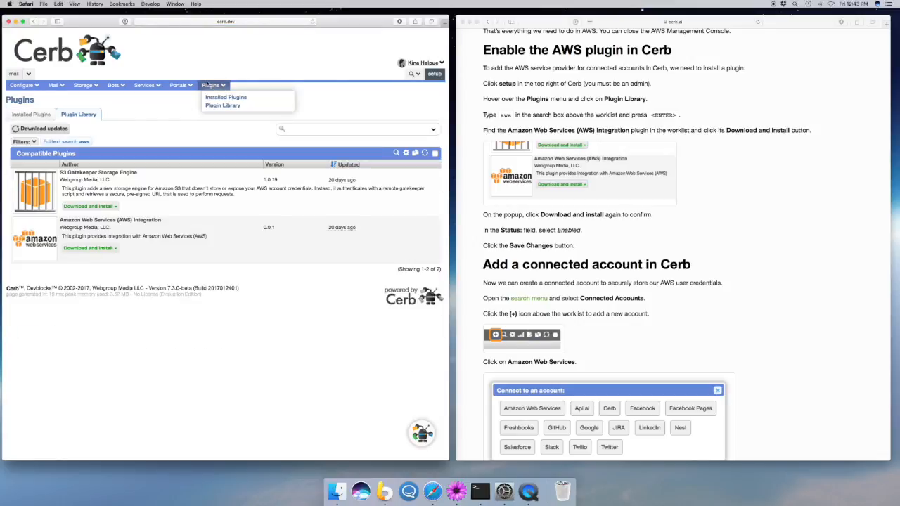
pyautogui.click(228, 105)
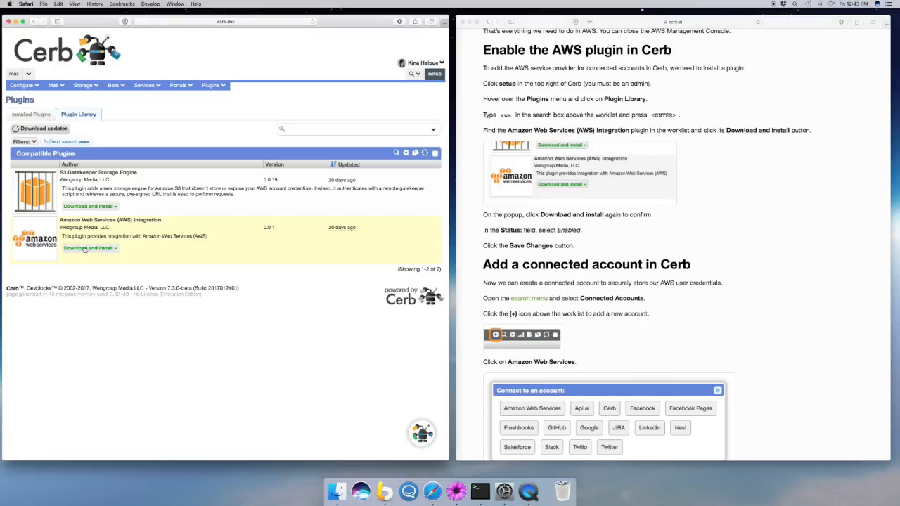
pyautogui.click(332, 130)
pyautogui.write('aws')
pyautogui.press('Return')
# Download and install the Amazon Web Services (AWS) Integration plugin, set its status to Enabled and save the changes
pyautogui.click(91, 248)
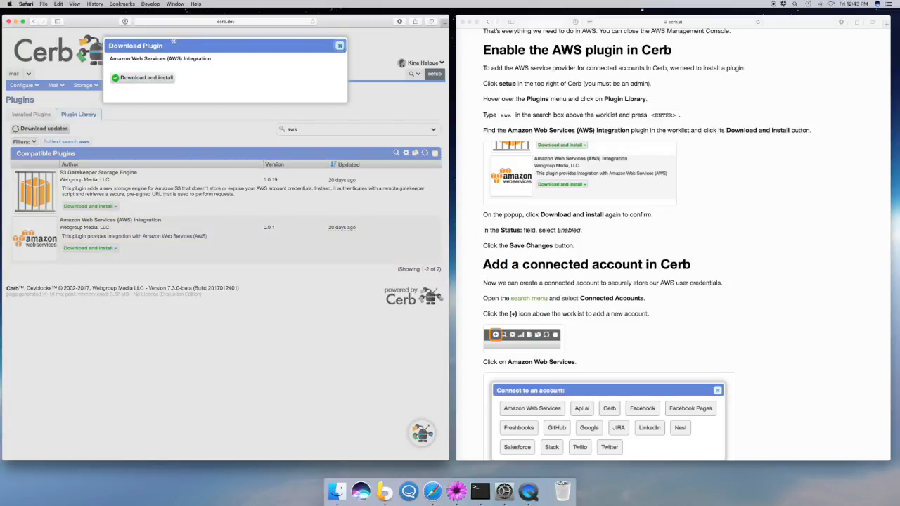
pyautogui.click(147, 77)
pyautogui.click(132, 59)
pyautogui.click(140, 74)
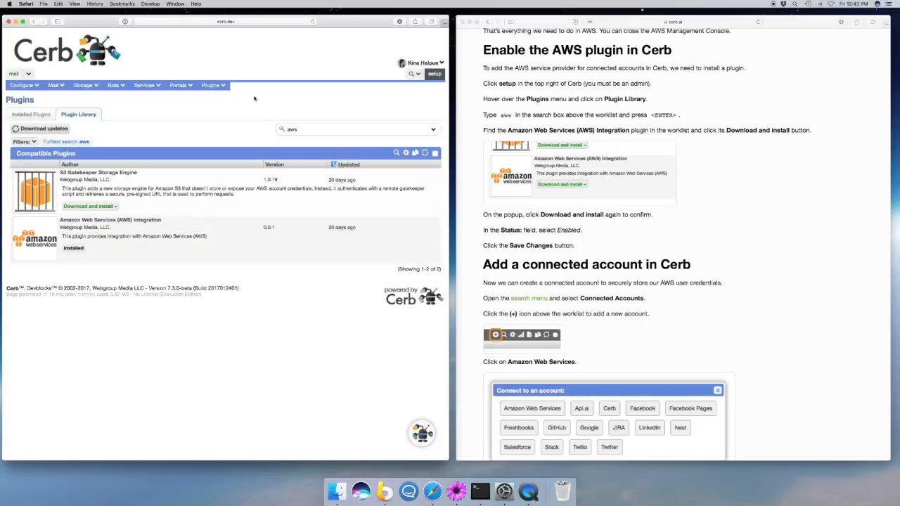
# Create an Amazon Web Services connected account in Cerb and name it Cerb (Polly)
pyautogui.click(417, 74)
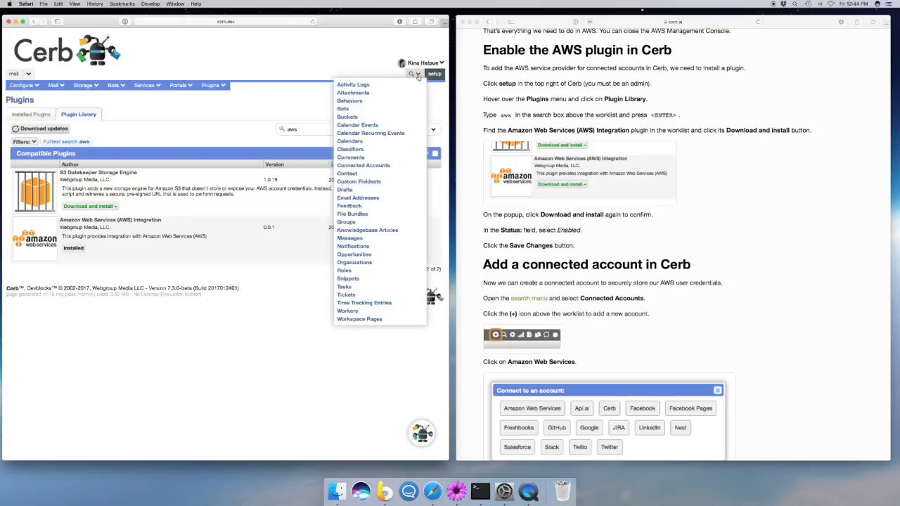
pyautogui.click(386, 166)
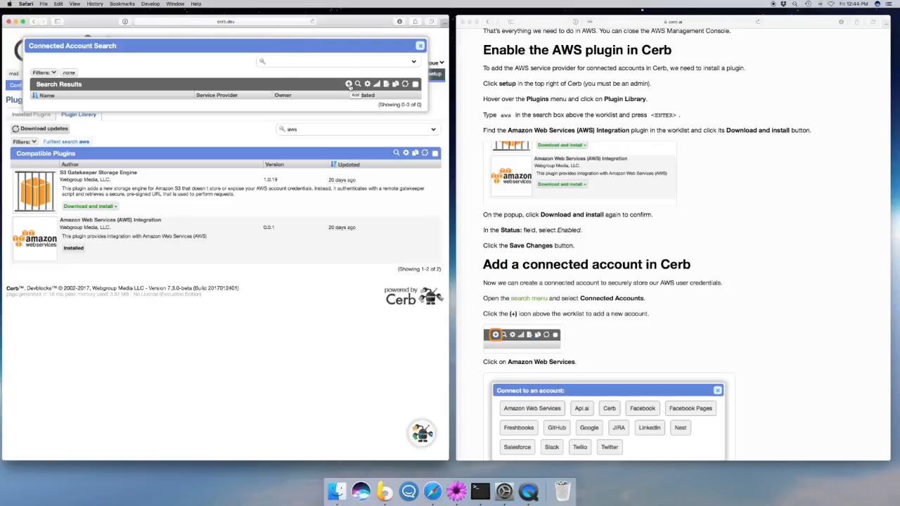
pyautogui.click(349, 84)
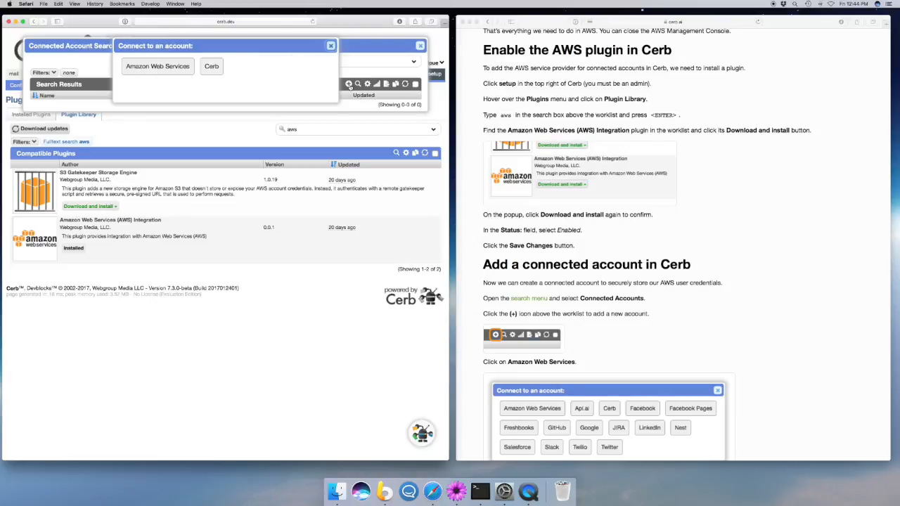
pyautogui.click(140, 67)
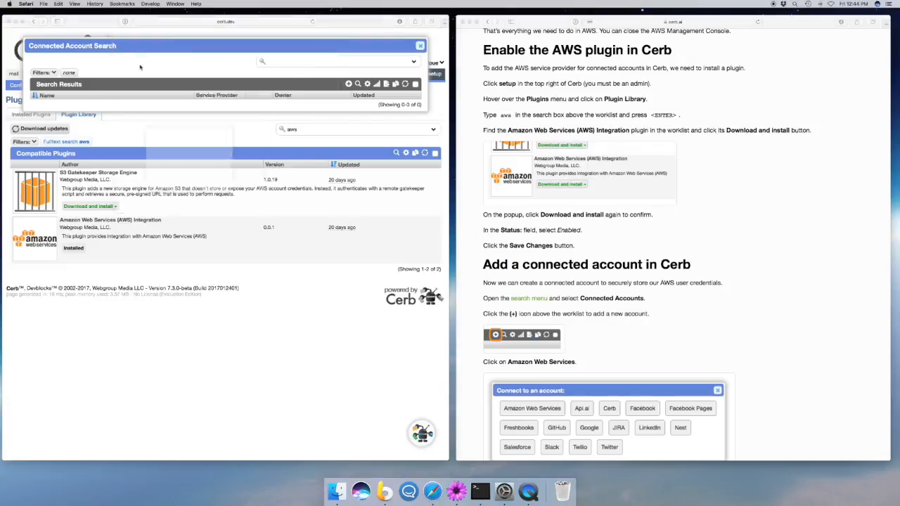
pyautogui.scroll(-5, 766, 247)
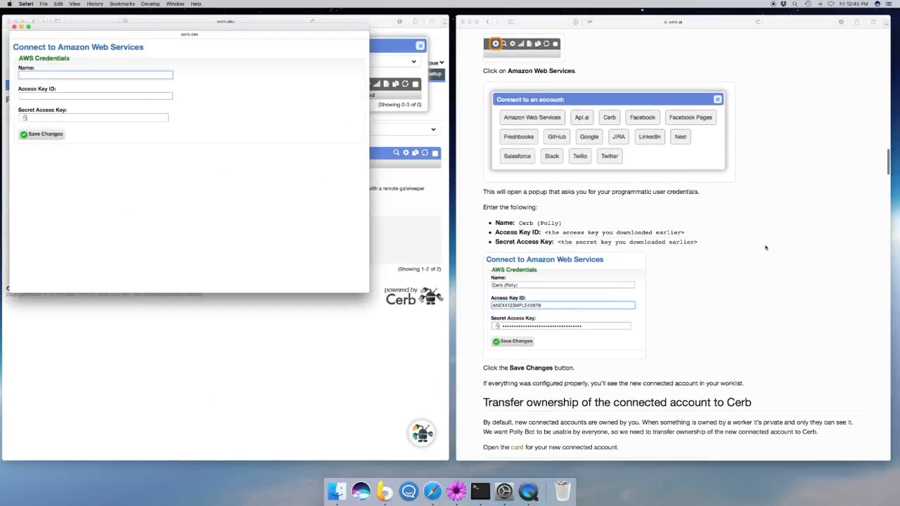
pyautogui.write('Cerb (Polly))')
pyautogui.press('Tab')
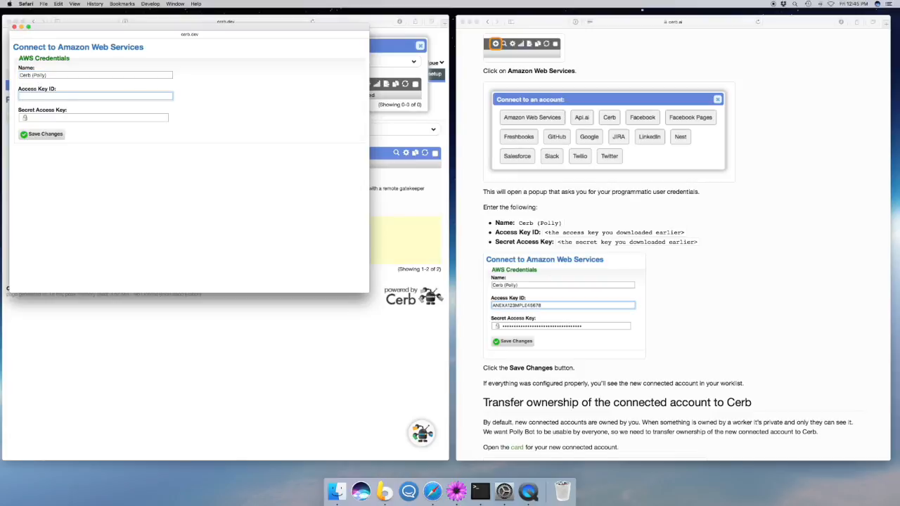
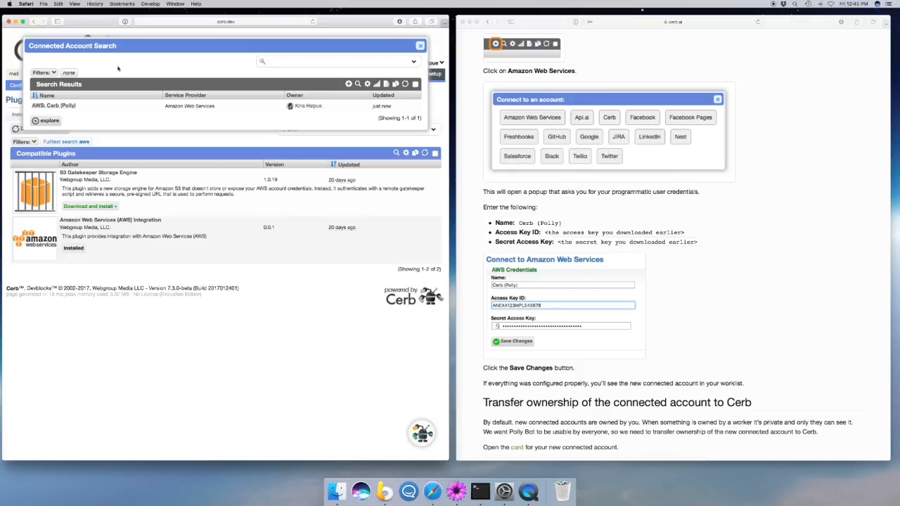
# Change the owner of the AWS: Cerb (Polly) connected account to Cerb, save it and close its card
pyautogui.click(84, 106)
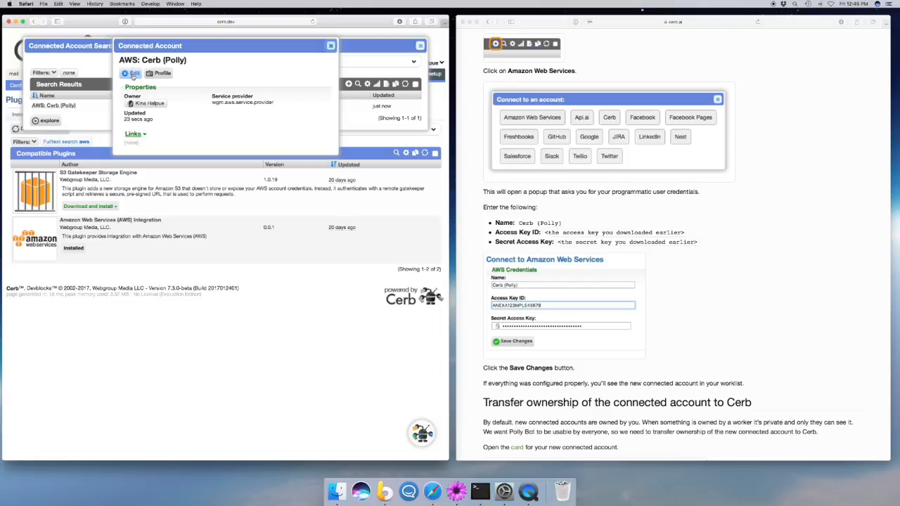
pyautogui.click(132, 74)
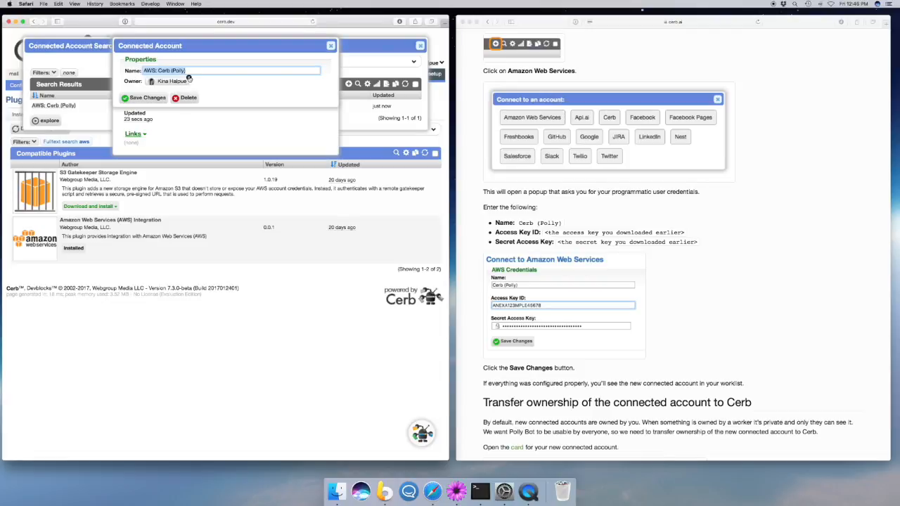
pyautogui.click(188, 80)
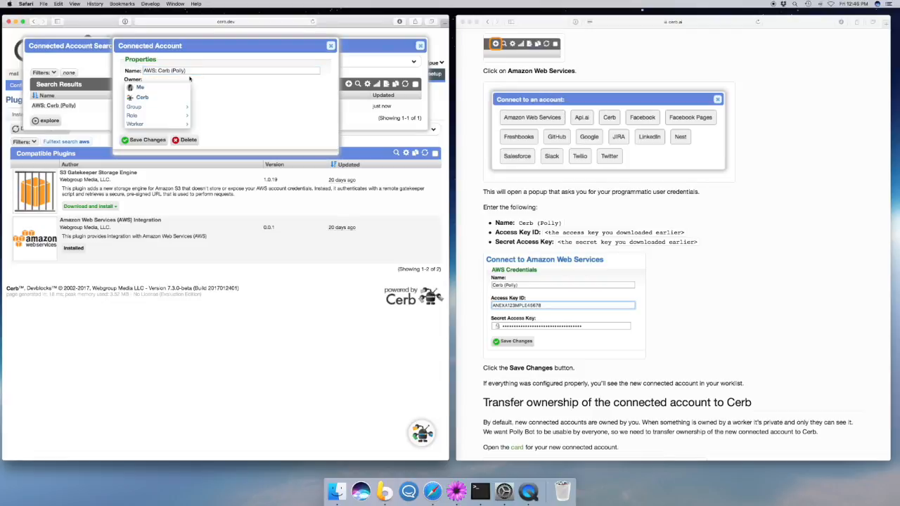
pyautogui.click(142, 98)
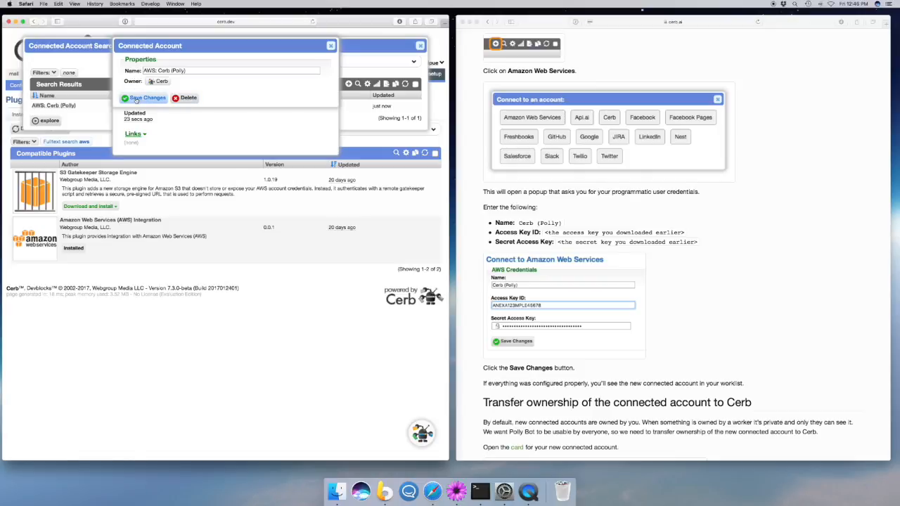
pyautogui.click(138, 99)
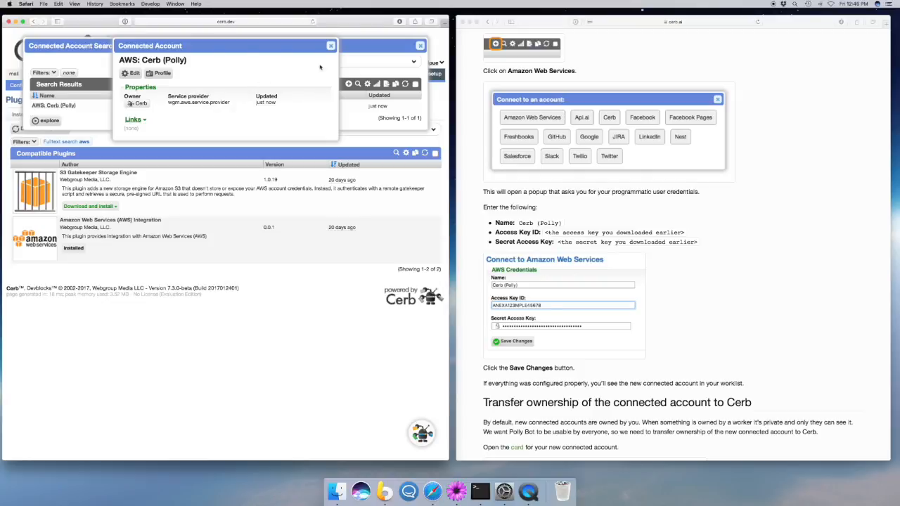
pyautogui.click(331, 45)
# Add a new bot named Polly Bot with Cerb as its owner, and open its profile picture for editing
pyautogui.scroll(-1, 696, 202)
pyautogui.scroll(-10, 697, 203)
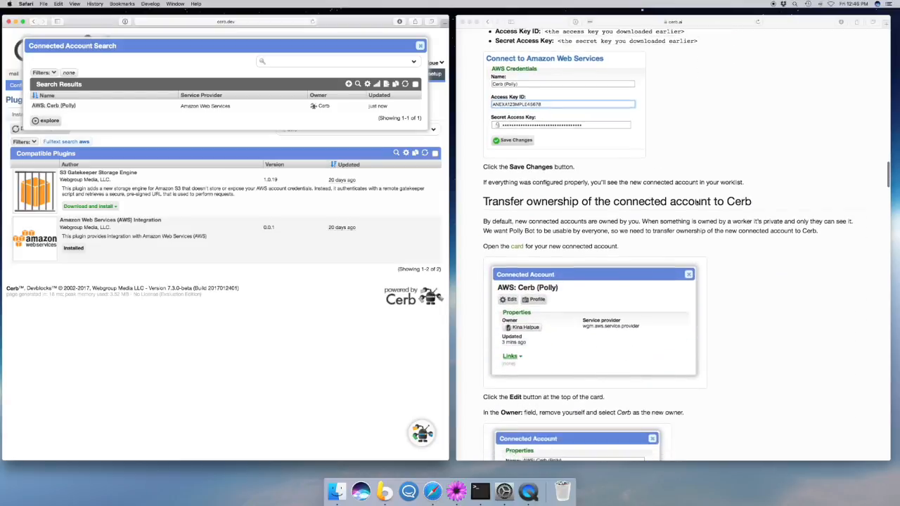
pyautogui.scroll(-6, 773, 217)
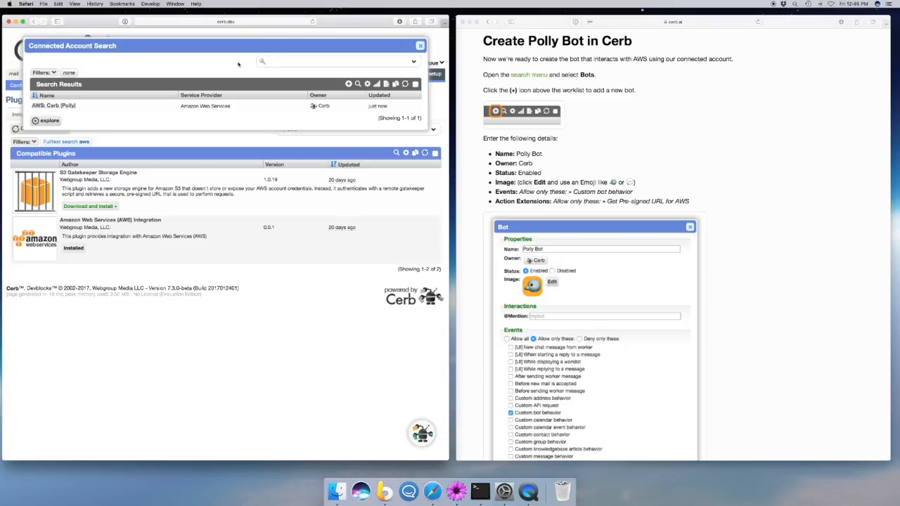
pyautogui.click(420, 45)
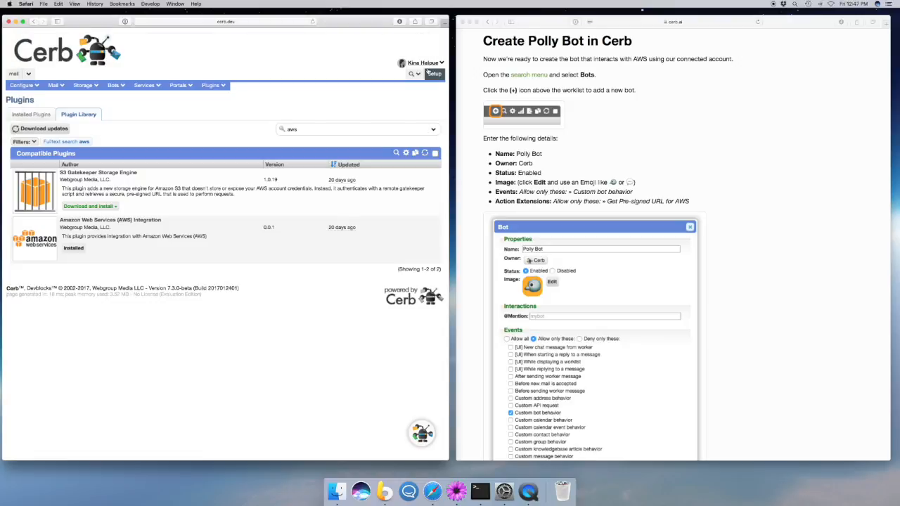
pyautogui.click(412, 73)
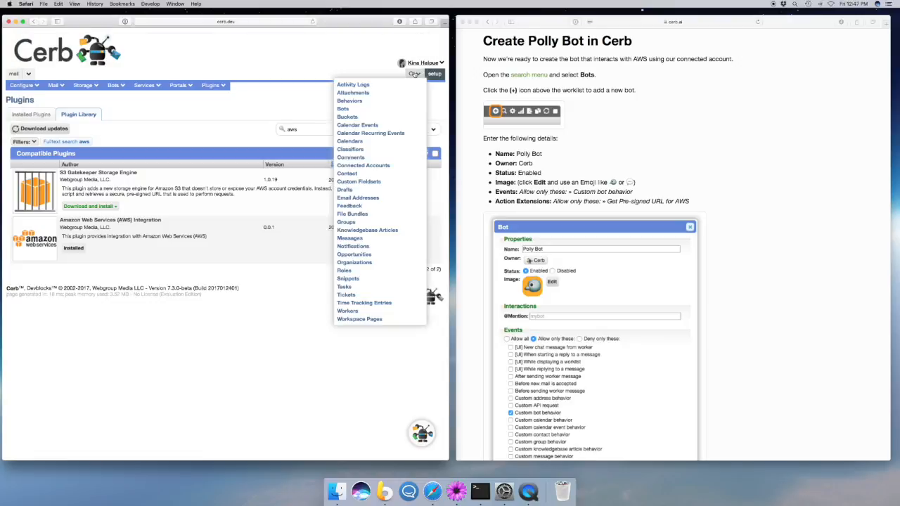
pyautogui.click(387, 108)
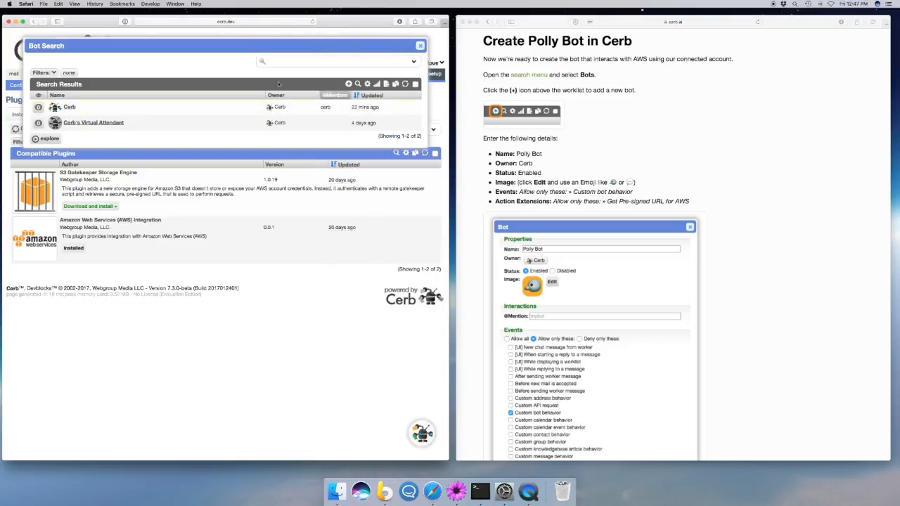
pyautogui.click(348, 83)
pyautogui.click(222, 72)
pyautogui.write('Polly Bot')
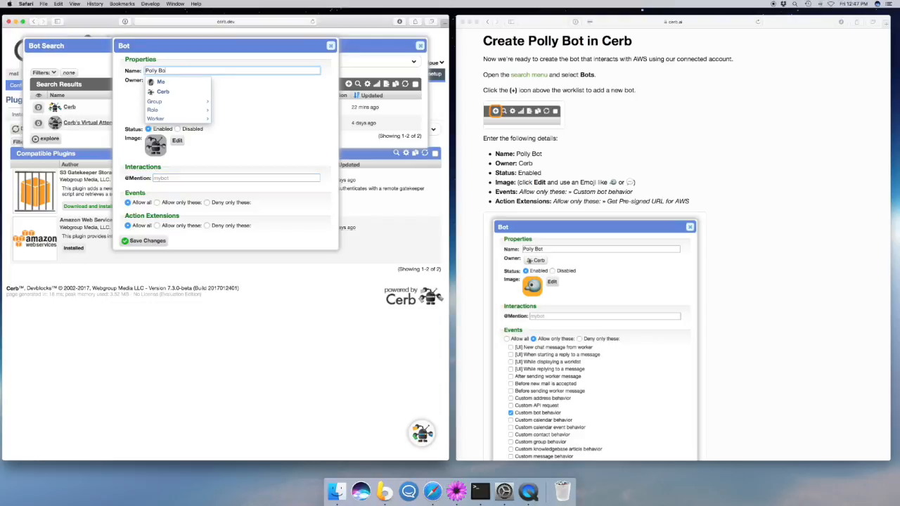
pyautogui.click(172, 92)
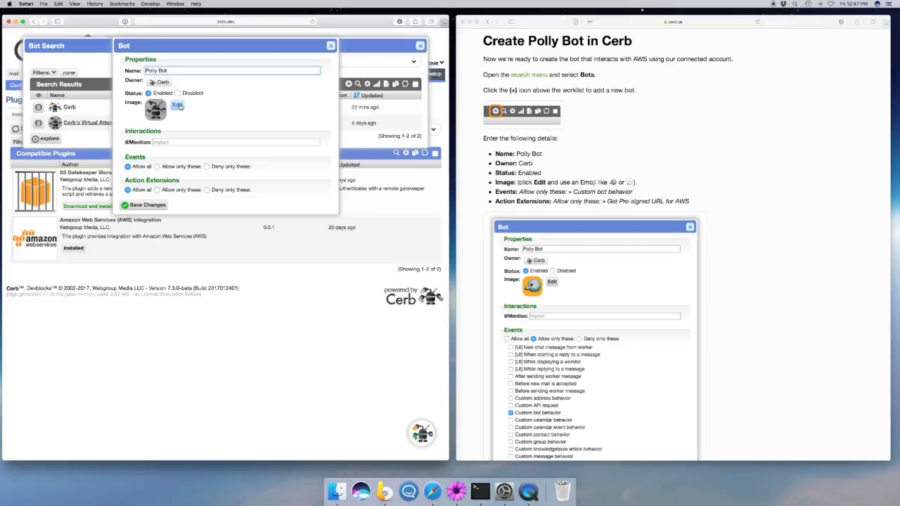
pyautogui.click(179, 106)
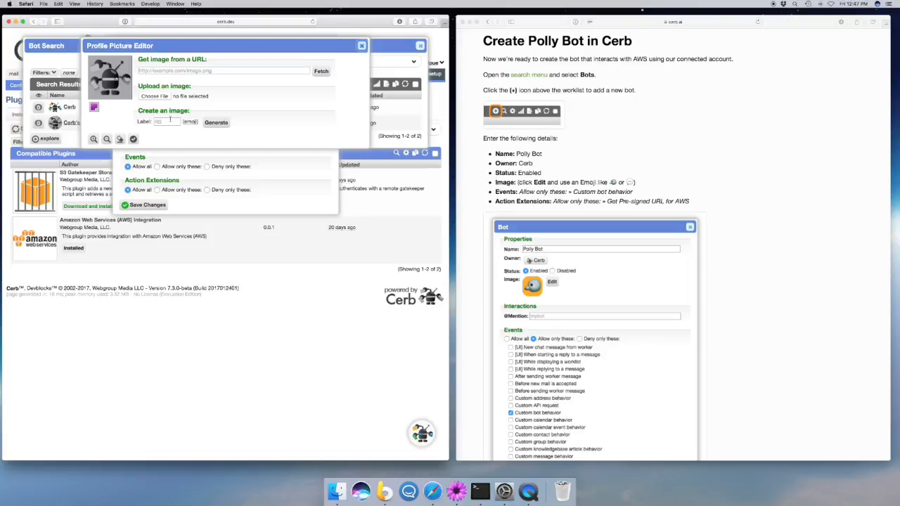
# Generate a profile picture for the bot from the text label POLLY
pyautogui.click(169, 120)
pyautogui.write('POLLY')
pyautogui.click(224, 128)
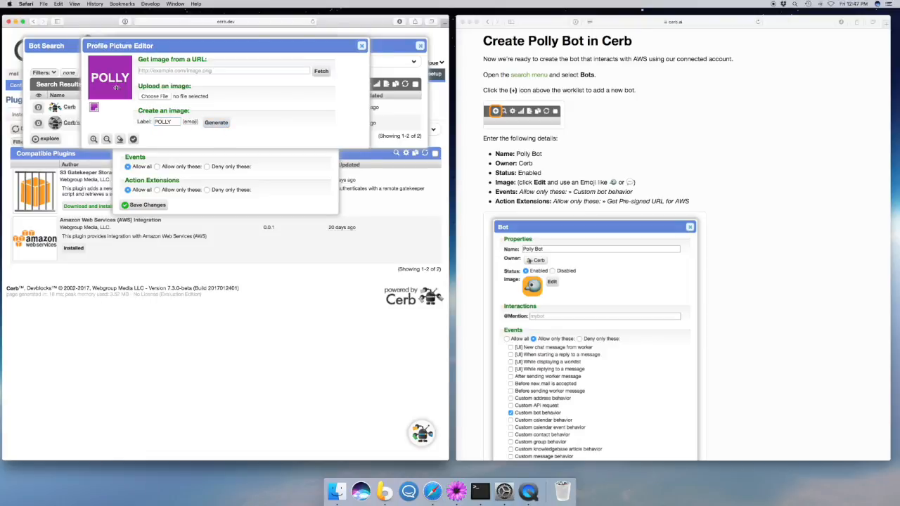
# Generate the bot's profile picture from the bird emoji in place of the text label
pyautogui.click(177, 121)
pyautogui.doubleClick(177, 121)
pyautogui.press('BackSpace')
pyautogui.press('ctrl+super+space')
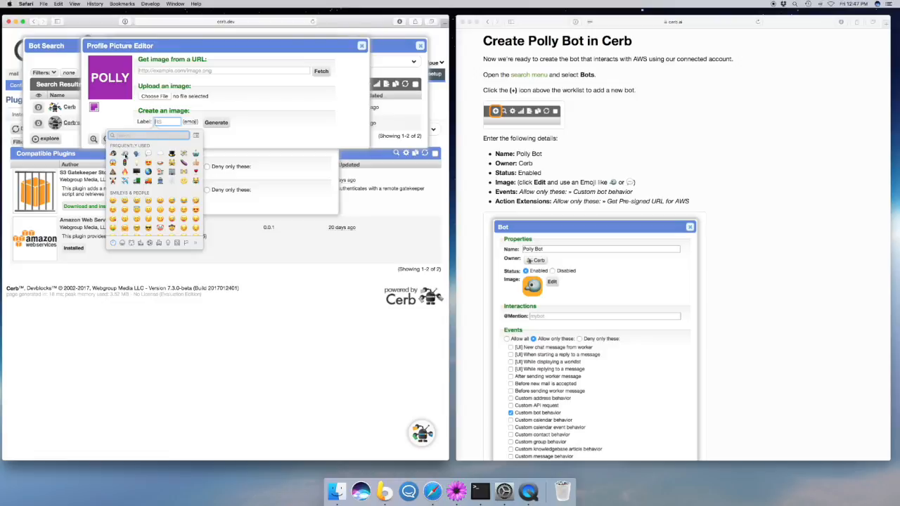
pyautogui.click(125, 153)
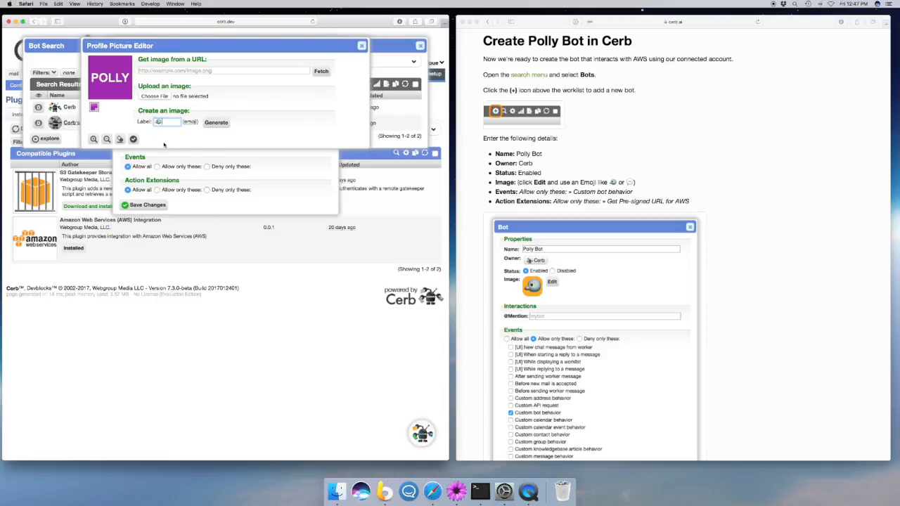
pyautogui.click(217, 124)
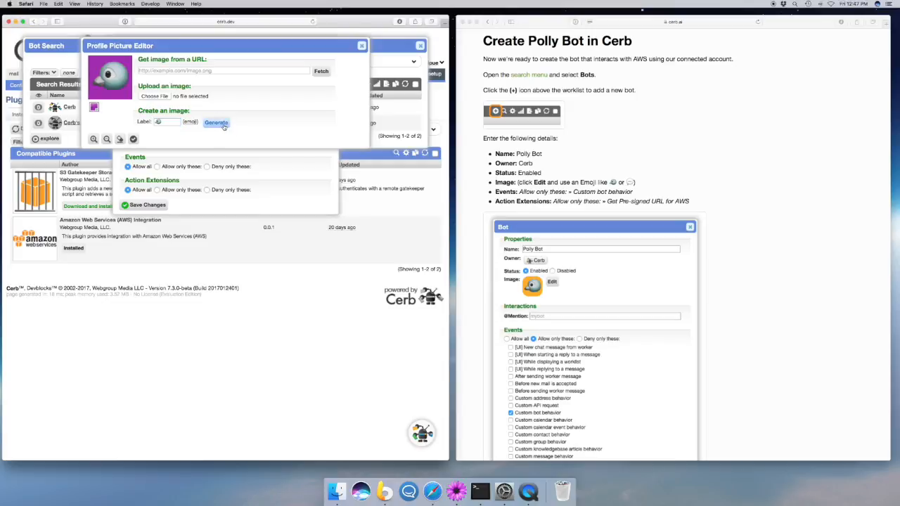
# Set the profile picture's background color to orange and apply the picture to the bot
pyautogui.click(94, 107)
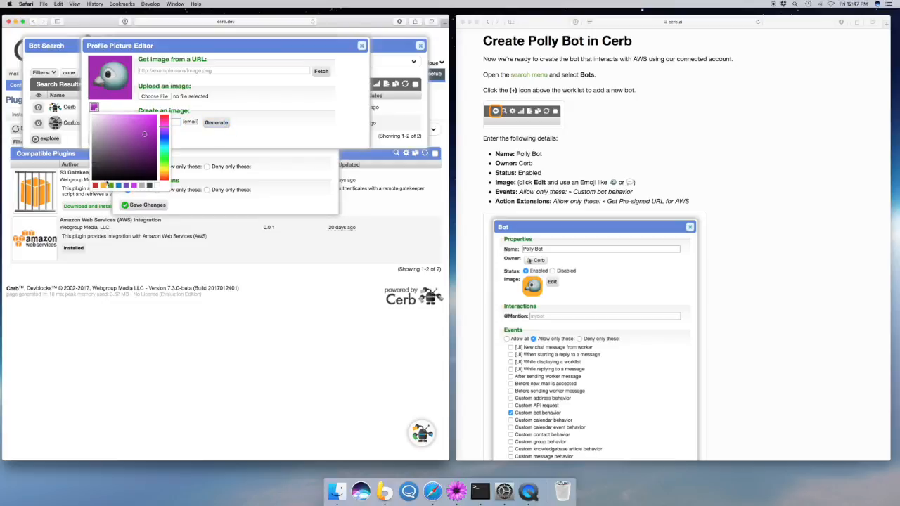
pyautogui.click(103, 186)
pyautogui.click(245, 106)
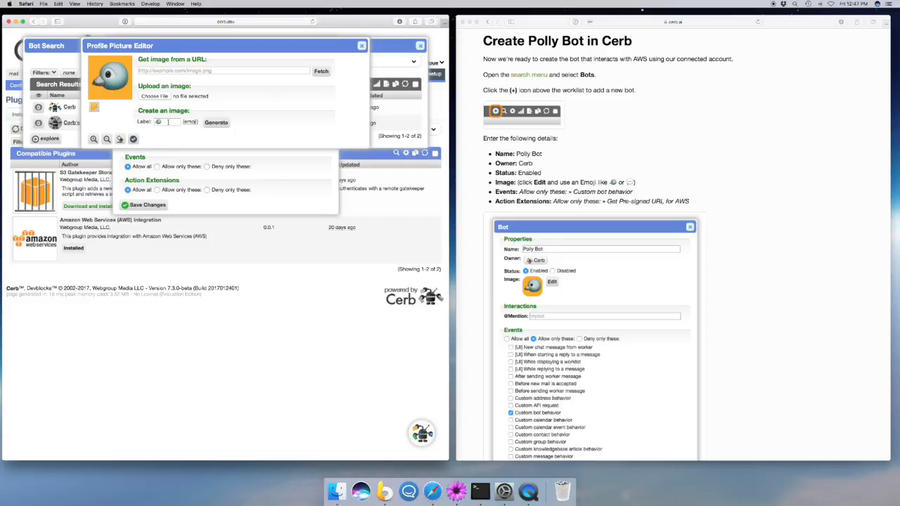
pyautogui.doubleClick(168, 121)
pyautogui.click(617, 184)
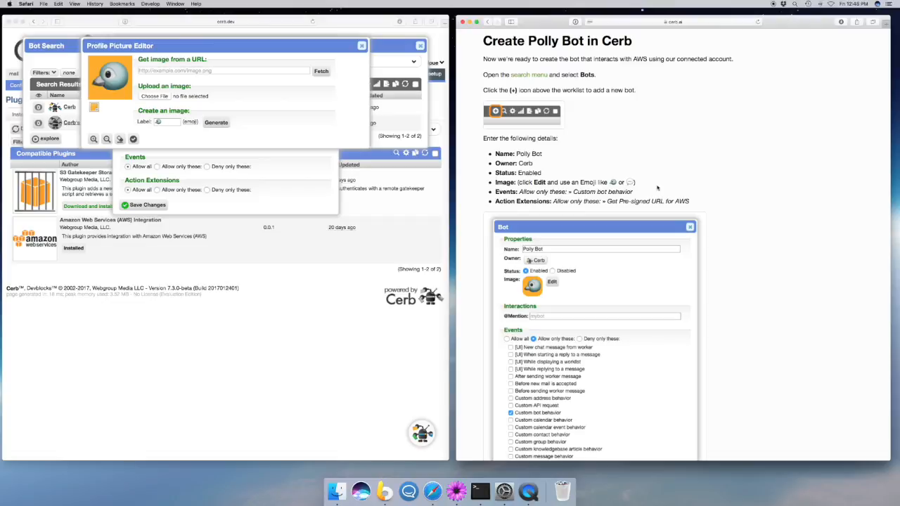
pyautogui.click(206, 90)
pyautogui.click(207, 71)
pyautogui.click(289, 131)
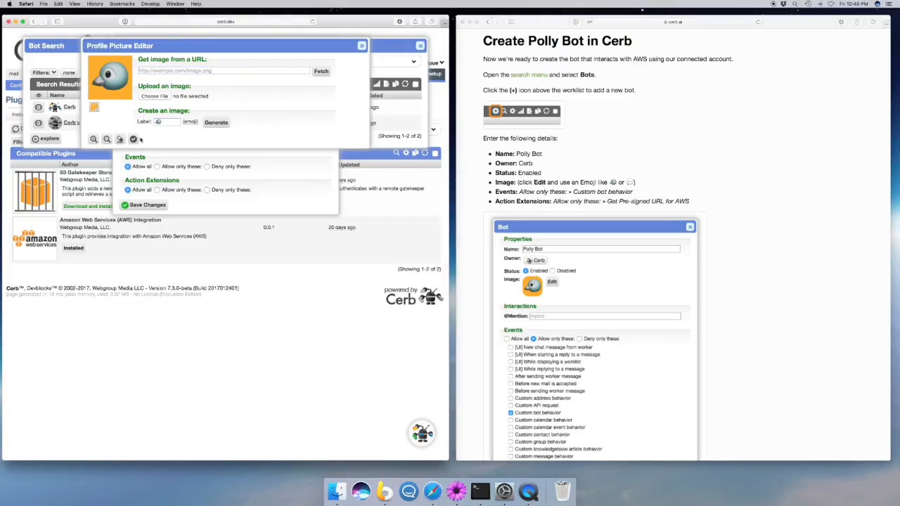
pyautogui.click(133, 138)
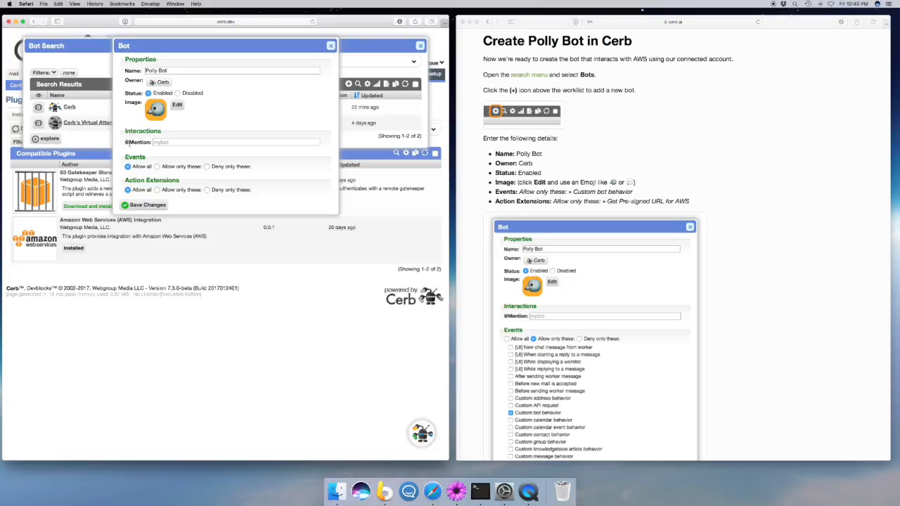
# Allow only the Custom bot behavior event and only the Get Pre-signed URL for AWS action for Polly Bot, and save the bot
pyautogui.click(212, 142)
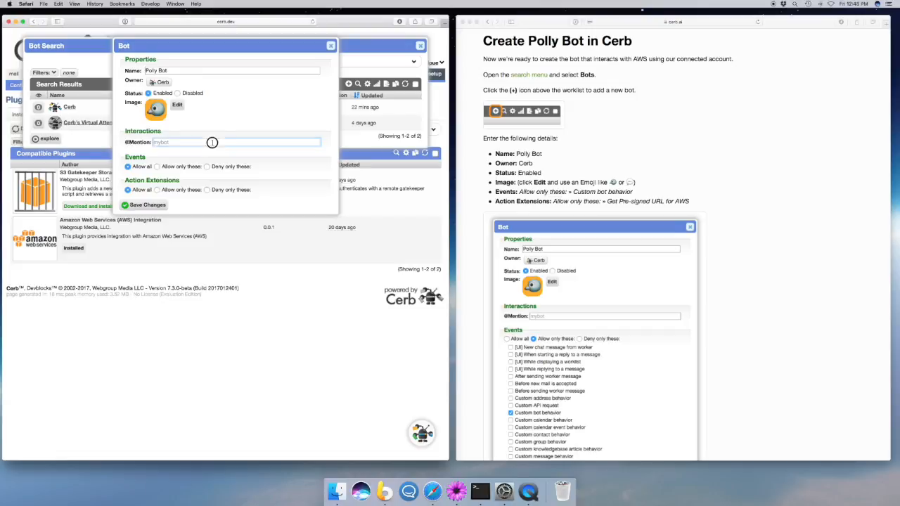
pyautogui.click(182, 167)
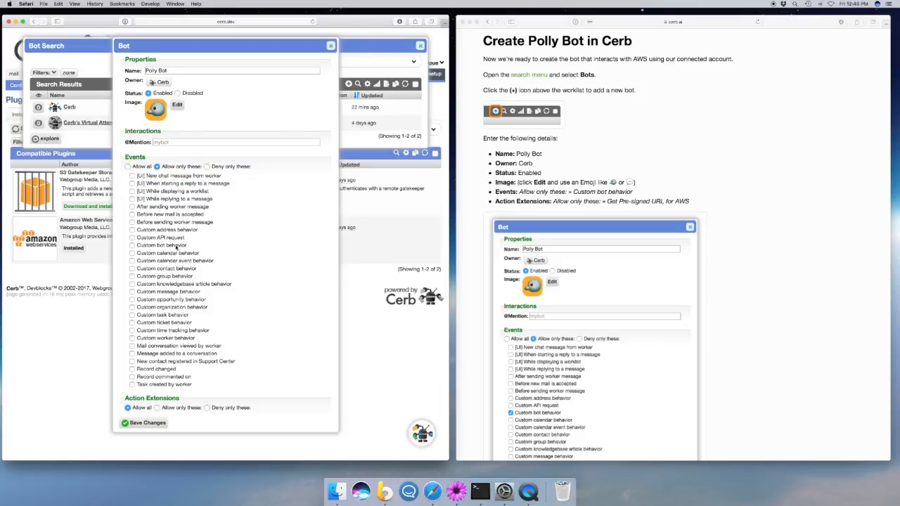
pyautogui.click(159, 246)
pyautogui.click(181, 407)
pyautogui.scroll(-1, 186, 414)
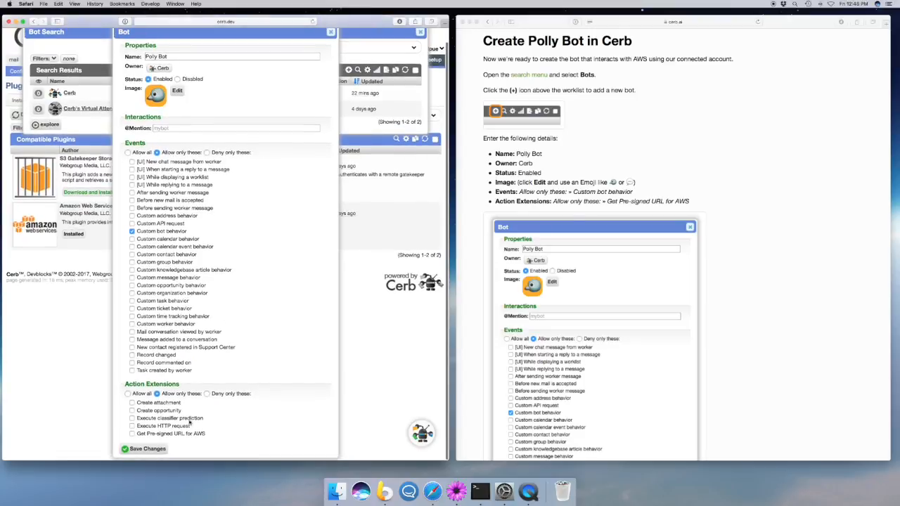
pyautogui.click(171, 434)
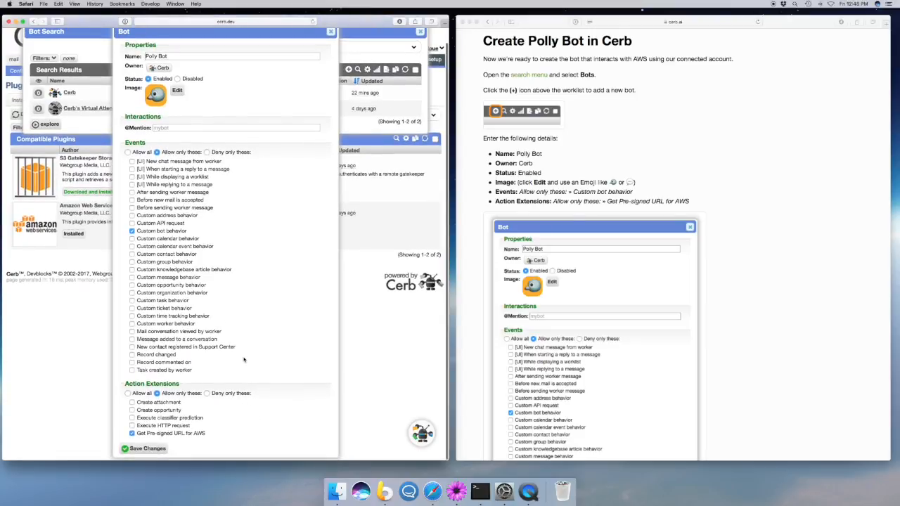
pyautogui.click(149, 449)
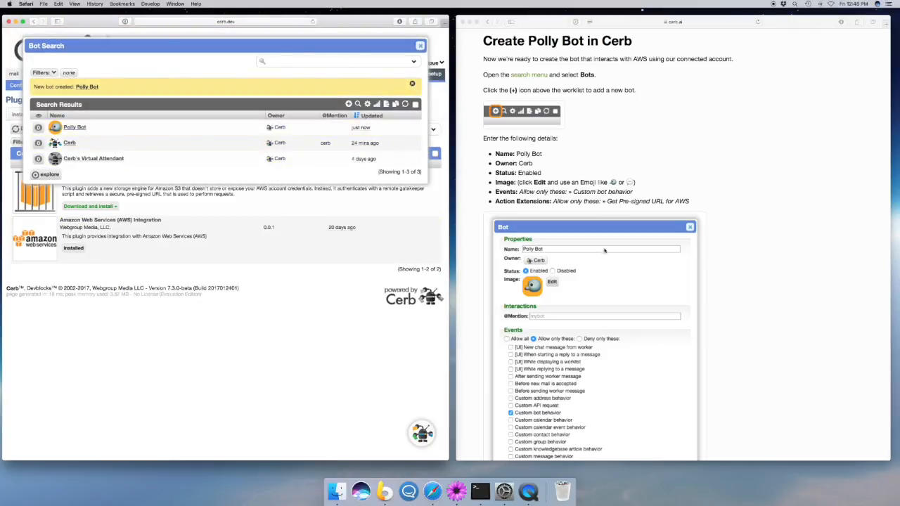
# Copy the Get presigned speech URL behavior's JSON from the tutorial's Import the behavior section
pyautogui.scroll(-15, 747, 269)
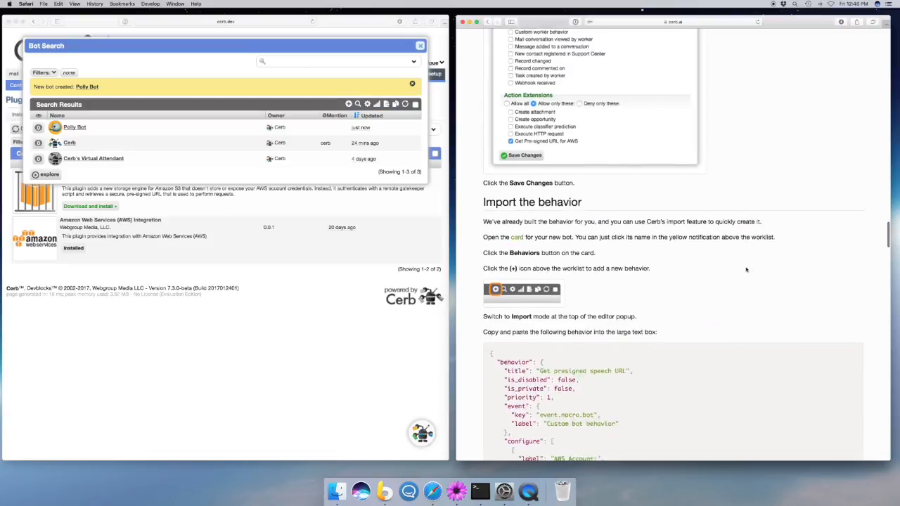
pyautogui.scroll(-2, 747, 269)
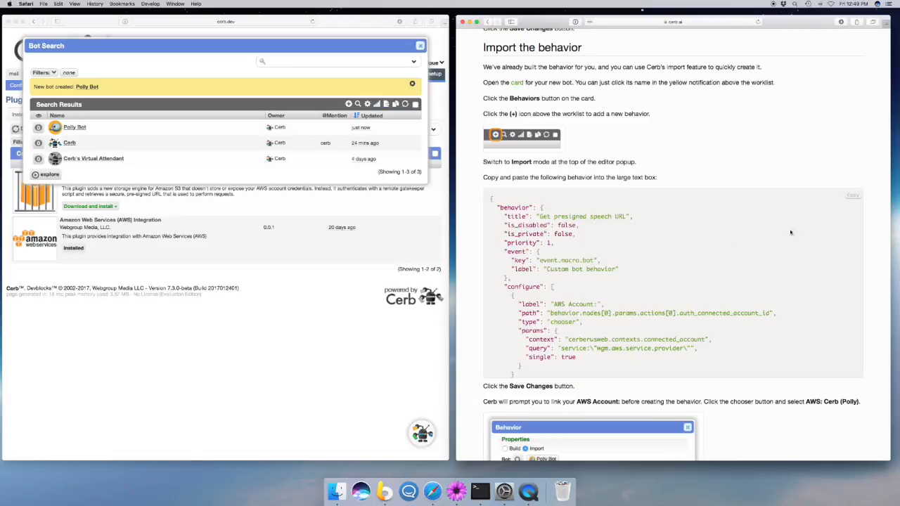
pyautogui.click(854, 197)
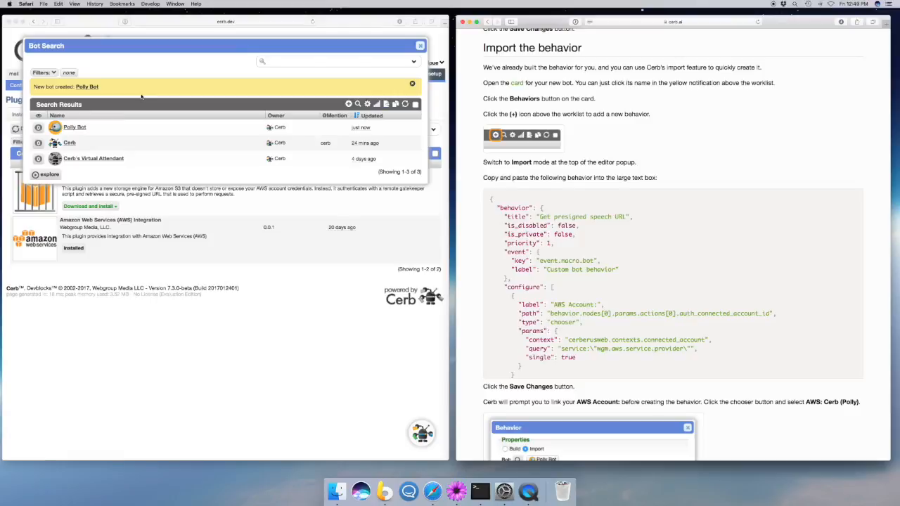
# Start a new behavior for Polly Bot in Import mode and paste the copied JSON into it
pyautogui.click(105, 88)
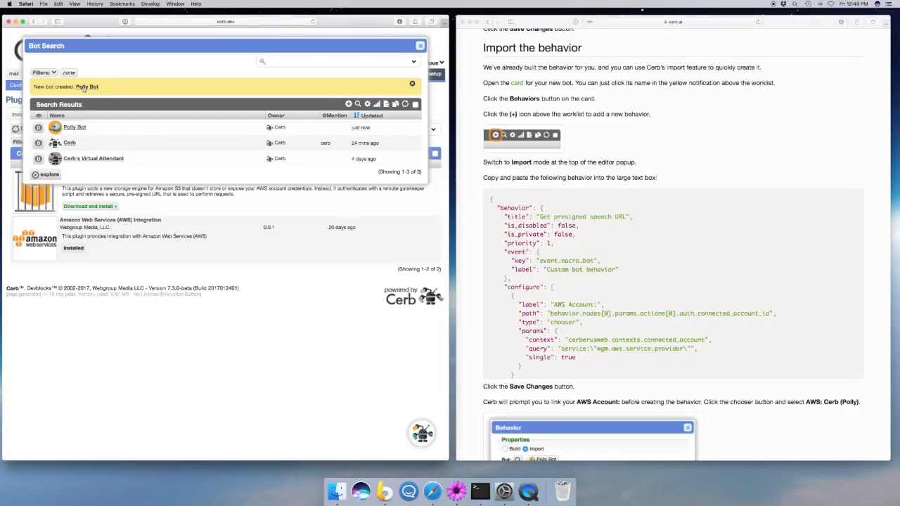
pyautogui.click(86, 87)
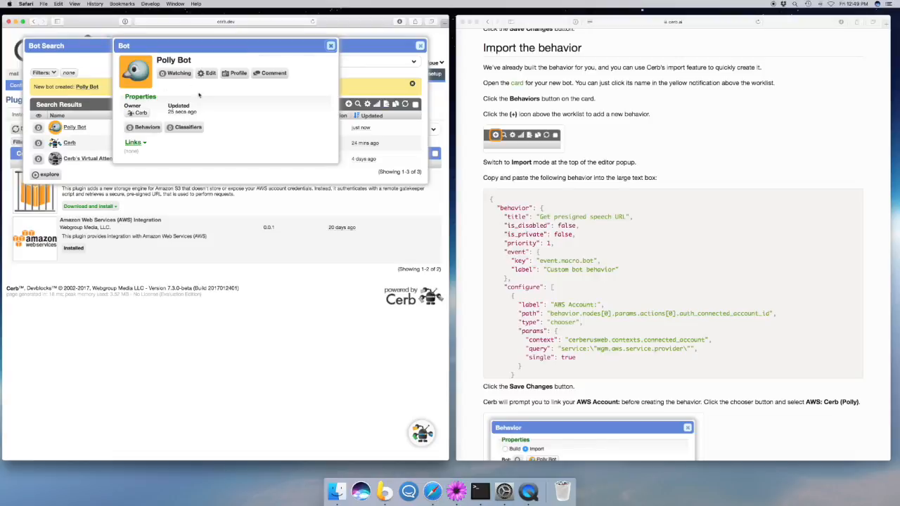
pyautogui.click(141, 128)
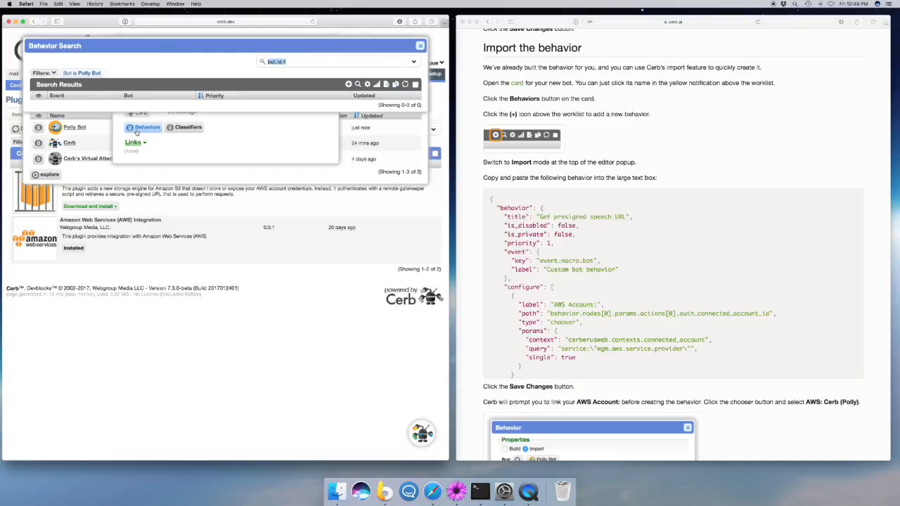
pyautogui.click(349, 84)
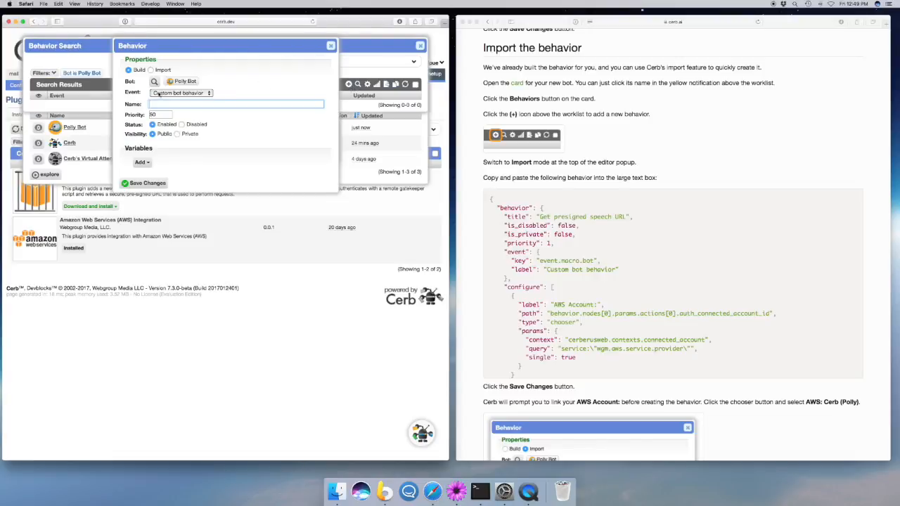
pyautogui.click(160, 69)
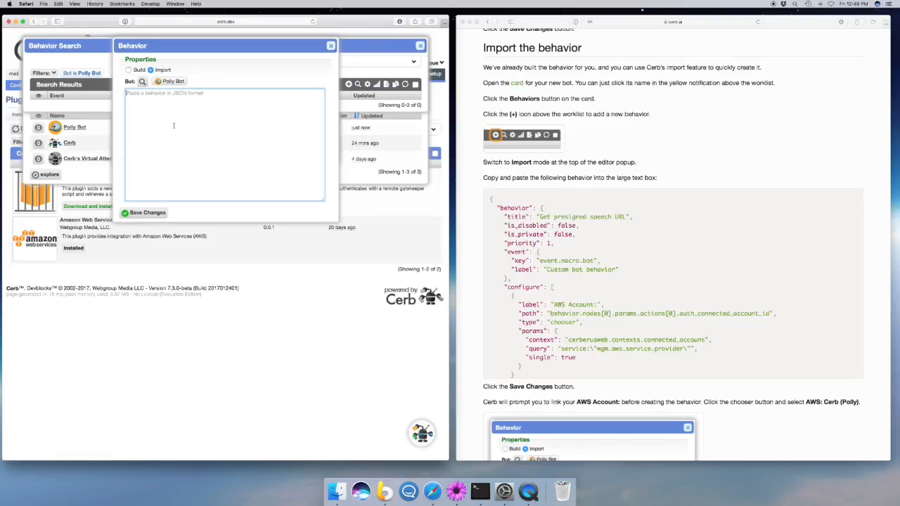
pyautogui.click(174, 125)
pyautogui.press('super+v')
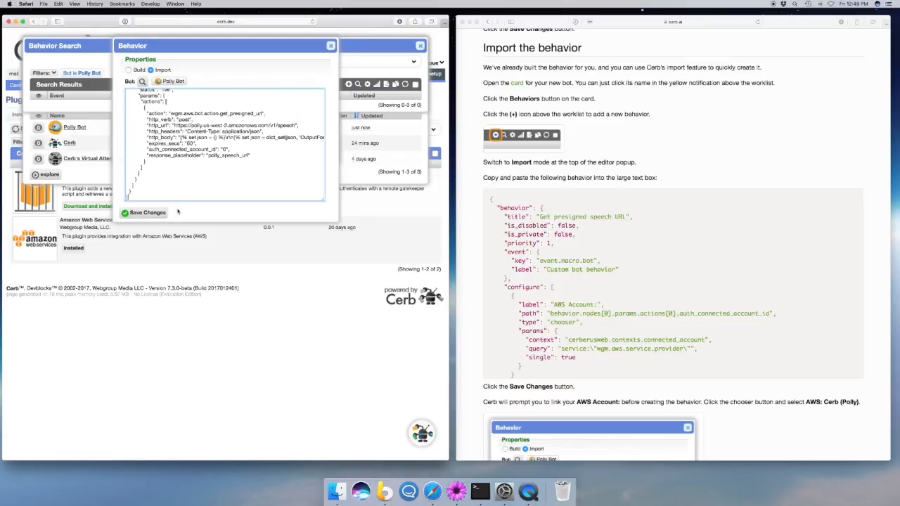
# Submit the import, link the AWS: Cerb (Polly) connected account as its AWS account, and save the behavior
pyautogui.click(155, 213)
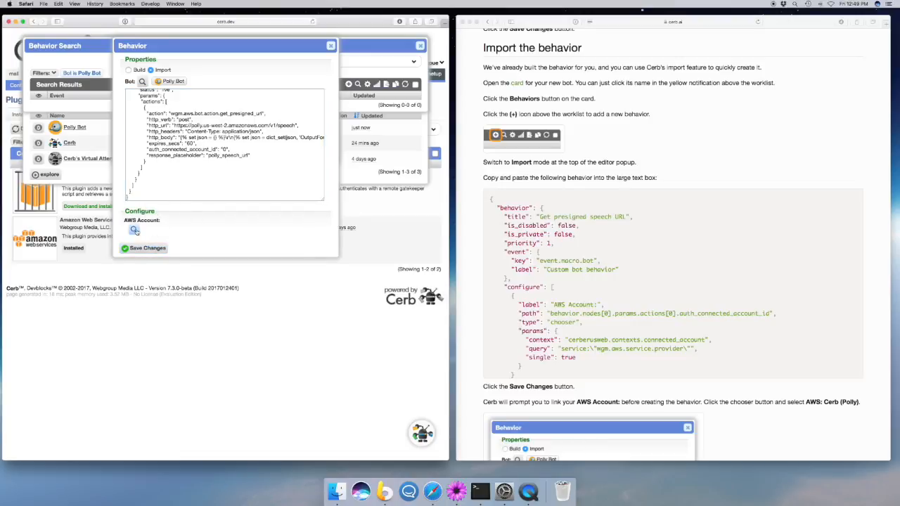
pyautogui.click(133, 229)
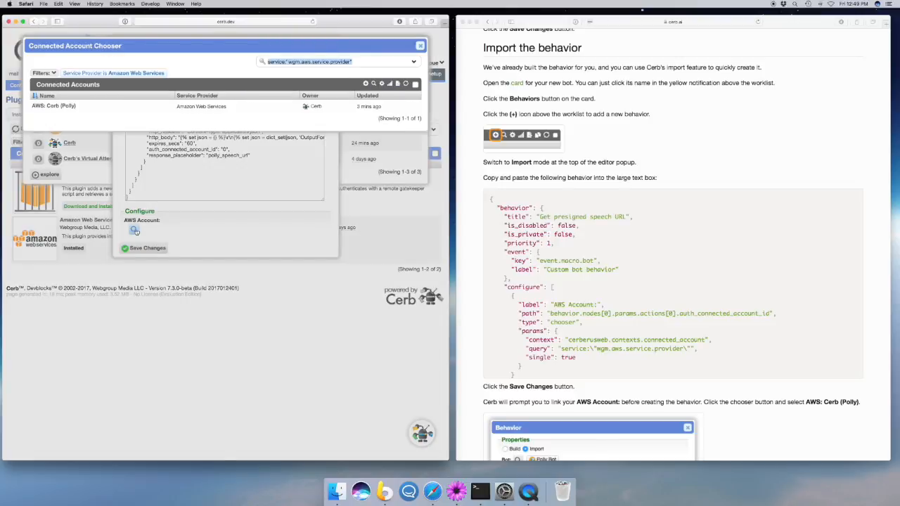
pyautogui.click(139, 105)
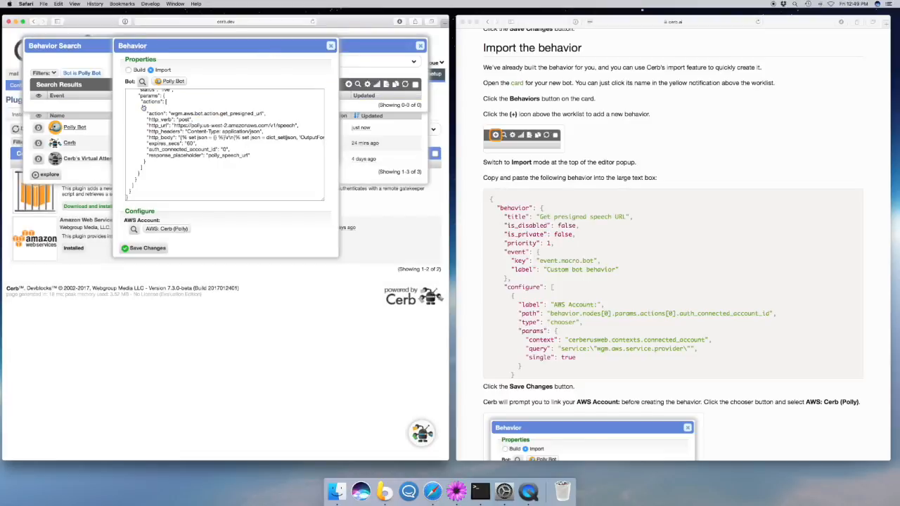
pyautogui.click(147, 248)
# Examine the properties and the Text and Voice picklist variables of the Get presigned speech URL behavior without changing them
pyautogui.scroll(-5, 851, 360)
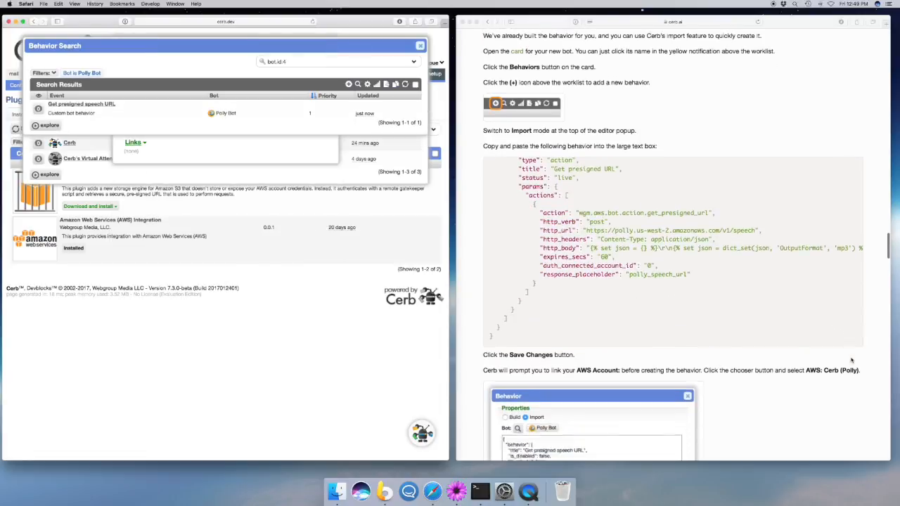
pyautogui.scroll(-10, 851, 360)
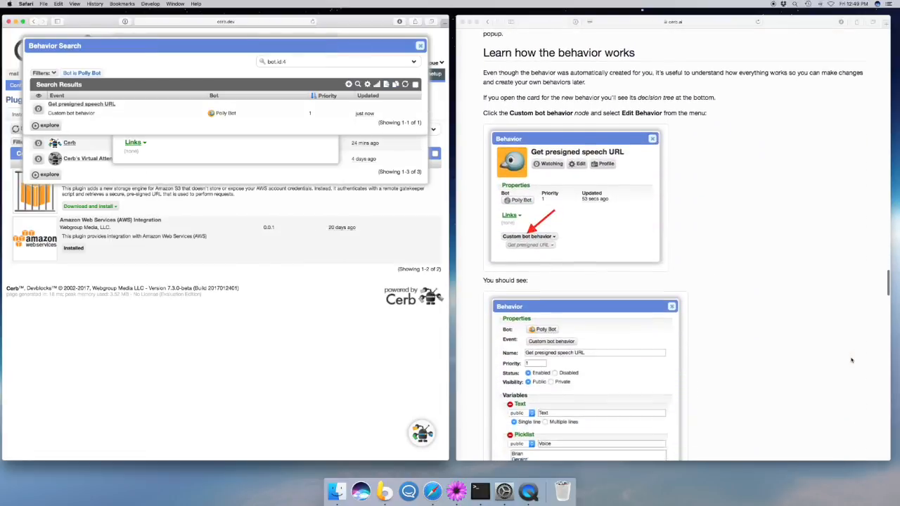
pyautogui.scroll(1, 850, 360)
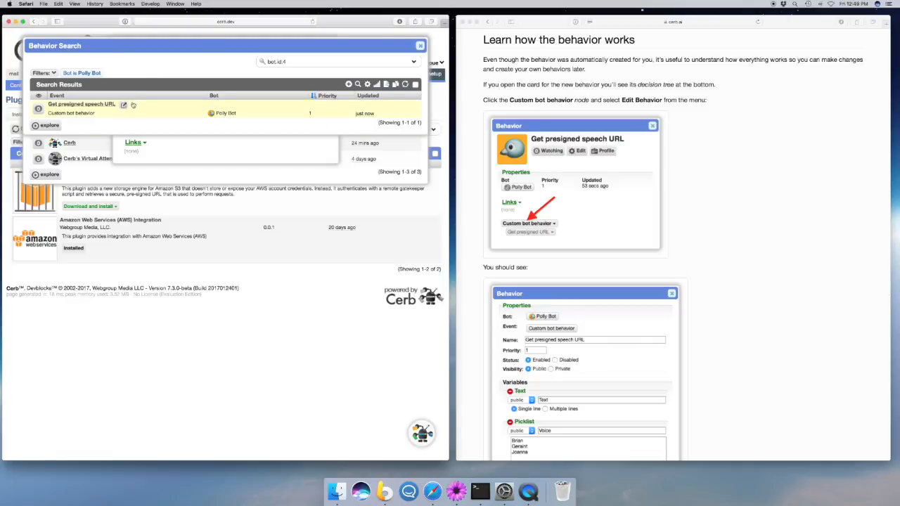
pyautogui.click(124, 105)
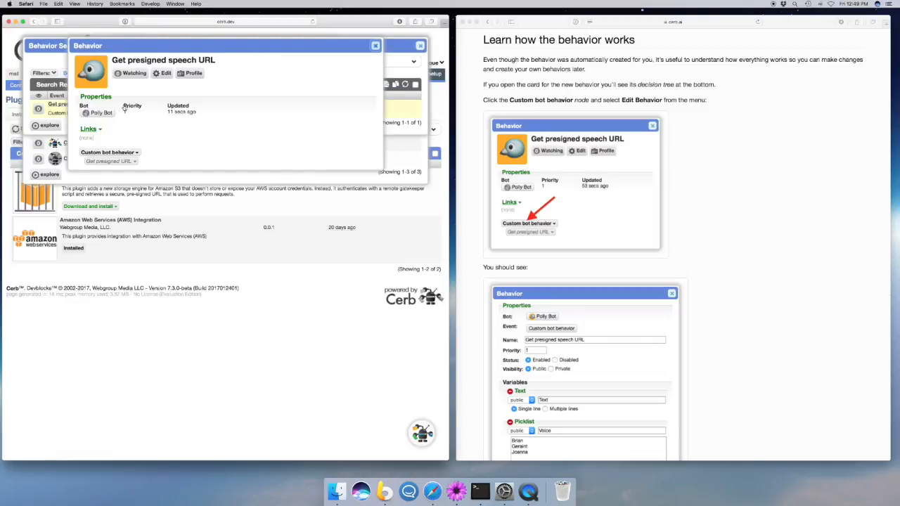
pyautogui.click(109, 153)
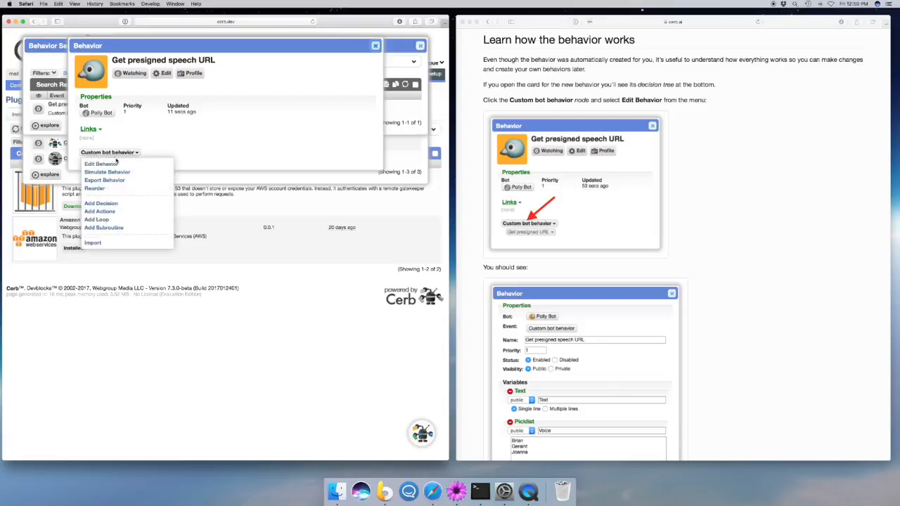
pyautogui.click(119, 164)
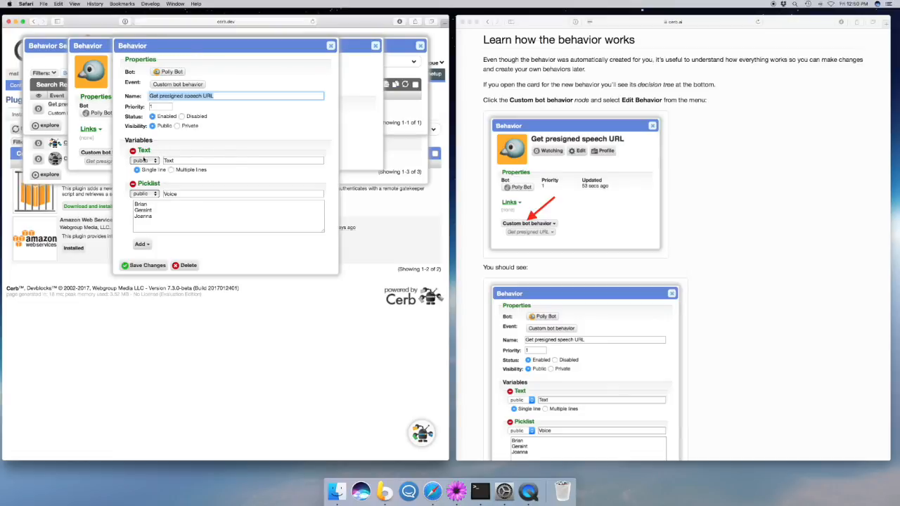
pyautogui.doubleClick(190, 161)
pyautogui.click(188, 194)
pyautogui.click(199, 163)
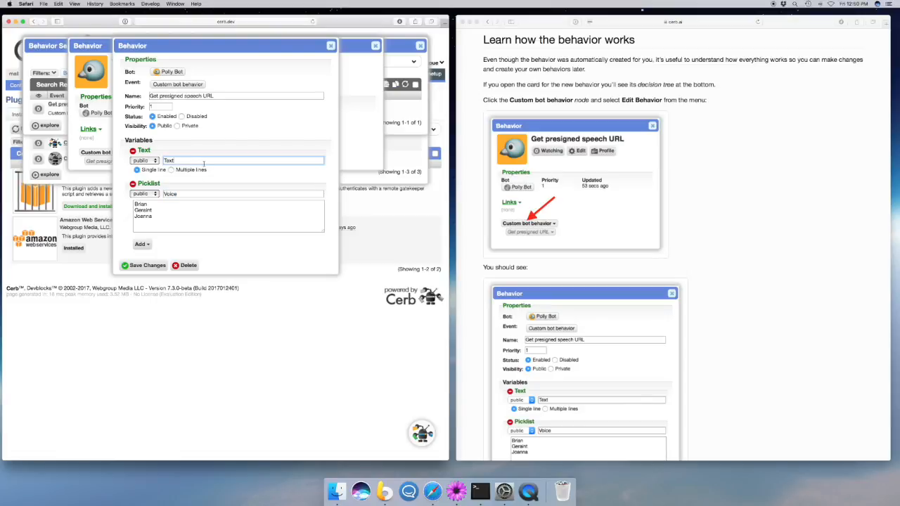
pyautogui.click(175, 201)
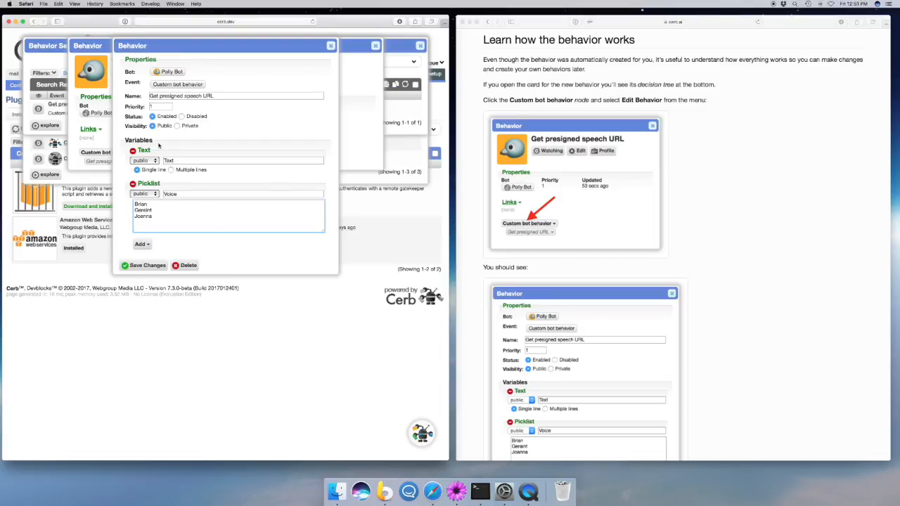
pyautogui.click(170, 219)
pyautogui.click(331, 47)
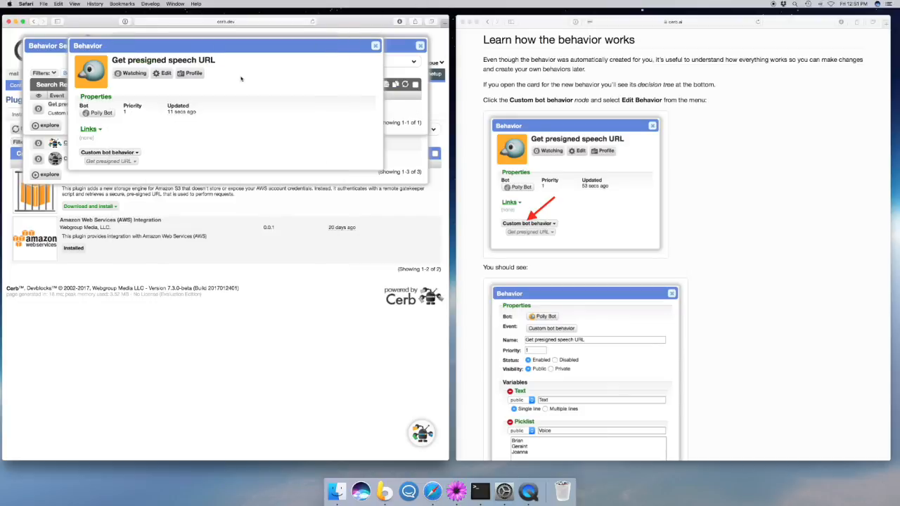
# Open the behavior's Get presigned URL action and examine its title, URL and request headers
pyautogui.click(107, 163)
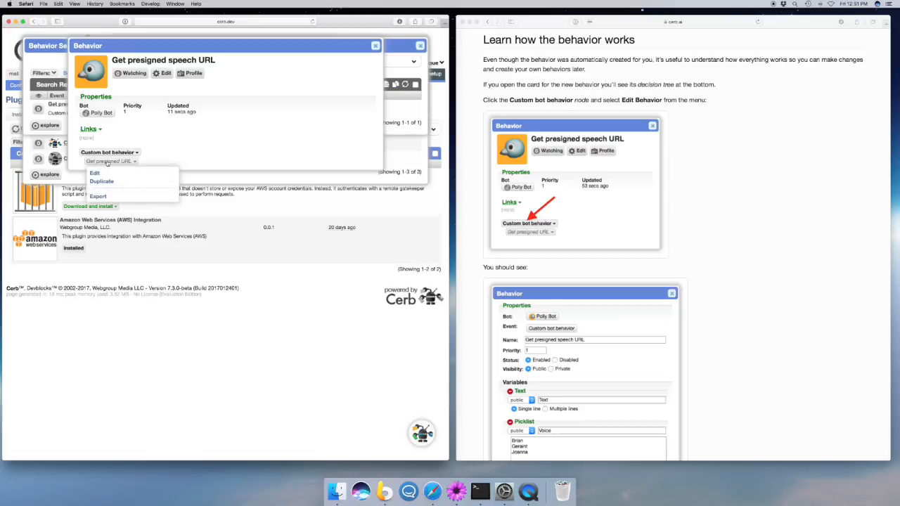
pyautogui.click(122, 173)
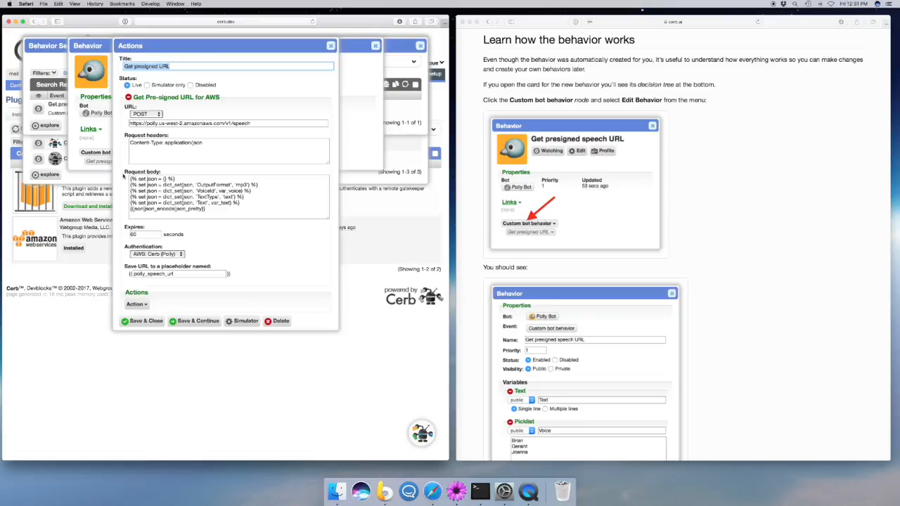
pyautogui.click(155, 64)
pyautogui.click(232, 122)
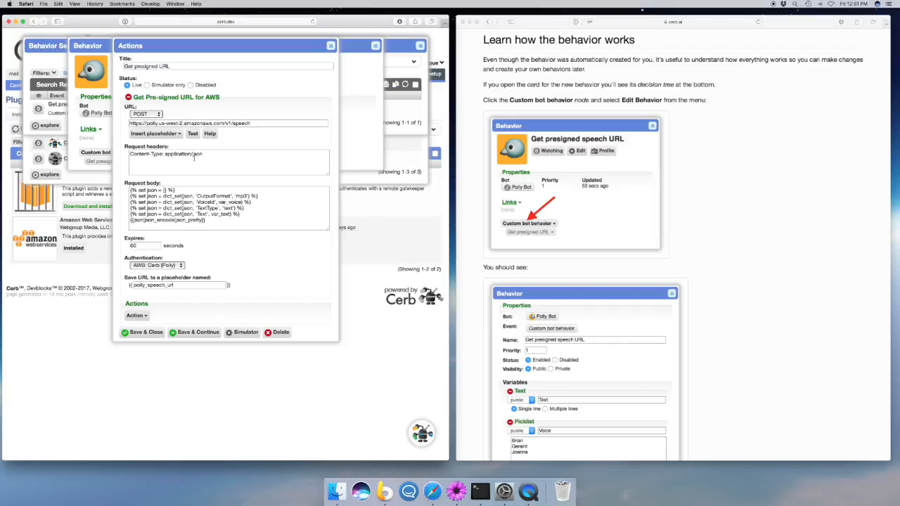
pyautogui.moveTo(131, 153); pyautogui.dragTo(187, 158)
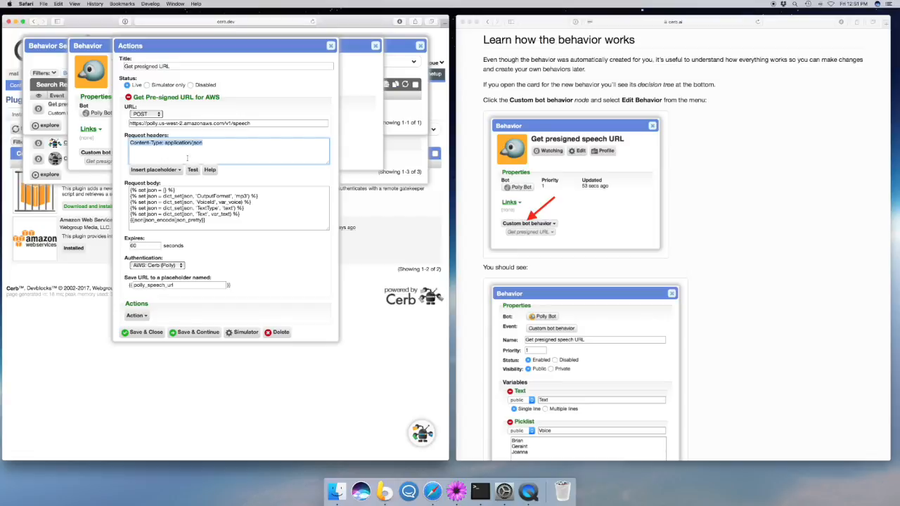
pyautogui.click(265, 182)
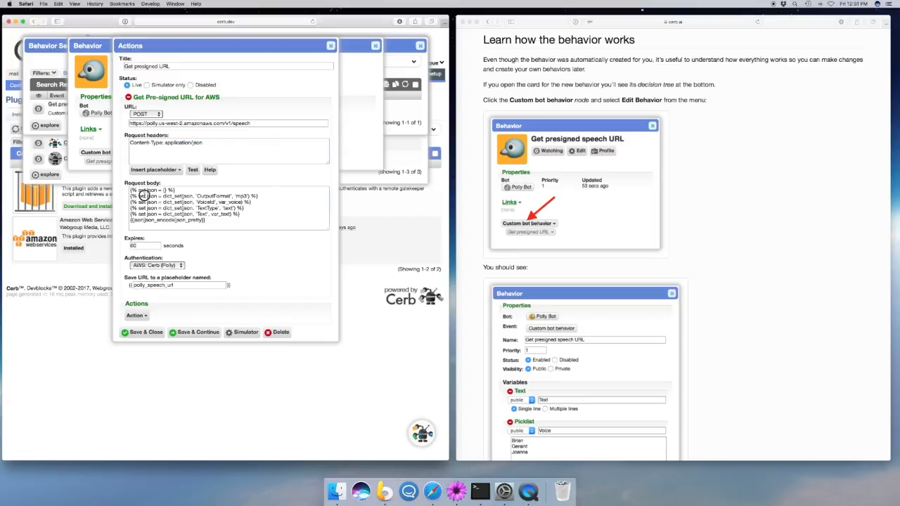
# Examine the action's request body script, including the output format, voice, text and JSON encoding parts
pyautogui.click(220, 208)
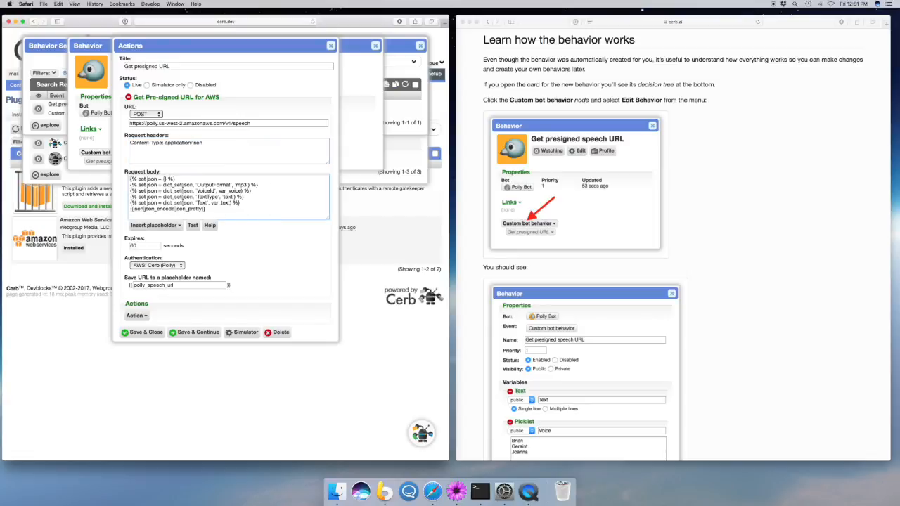
pyautogui.moveTo(130, 178); pyautogui.dragTo(239, 211)
pyautogui.click(256, 215)
pyautogui.doubleClick(239, 190)
pyautogui.click(208, 197)
pyautogui.doubleClick(201, 203)
pyautogui.doubleClick(221, 203)
pyautogui.doubleClick(139, 208)
pyautogui.doubleClick(161, 209)
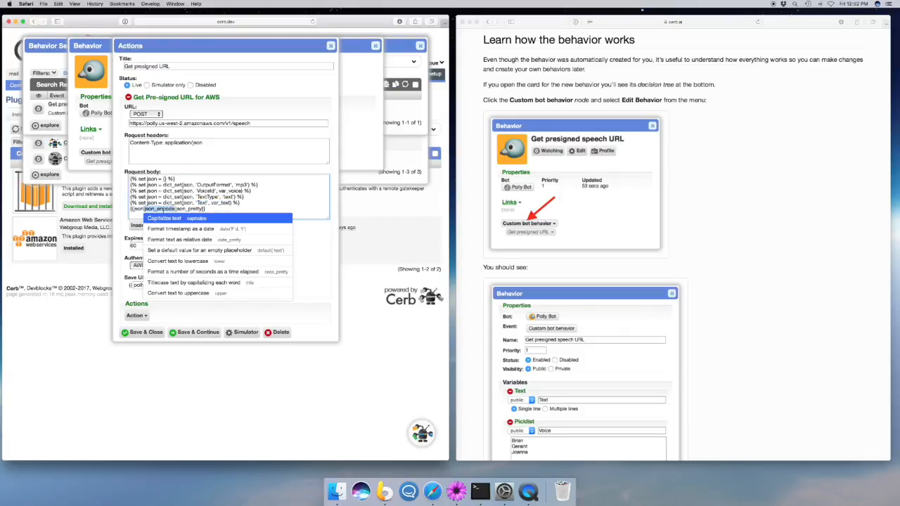
pyautogui.doubleClick(189, 208)
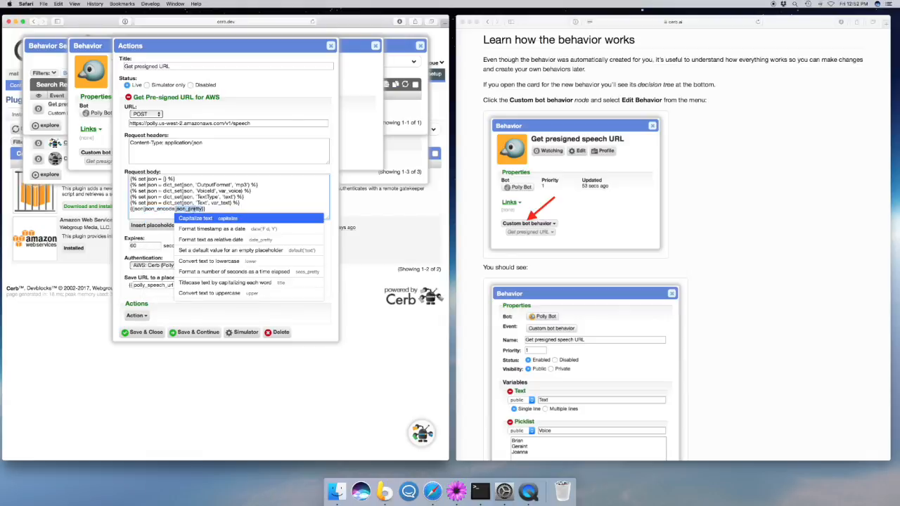
pyautogui.click(238, 208)
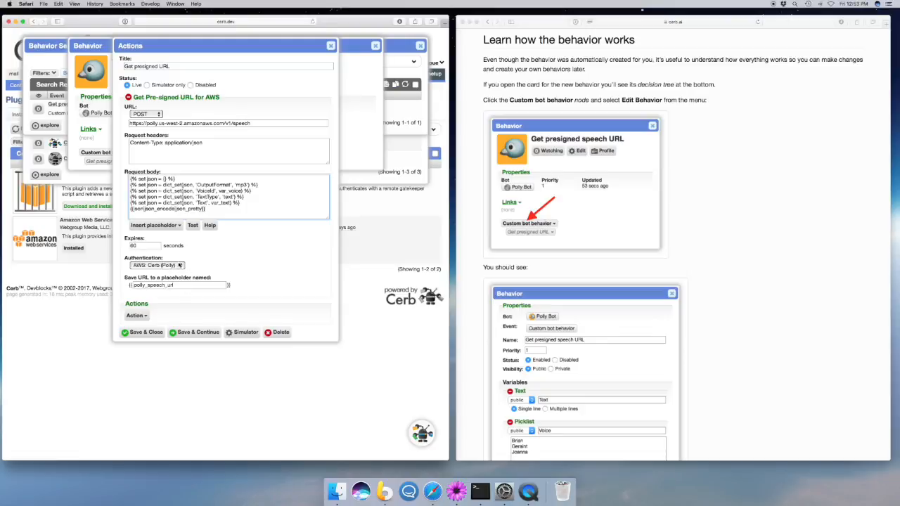
# Review the placeholder that stores the action's URL, and close the action editor, behavior card and behavior search without saving
pyautogui.doubleClick(222, 285)
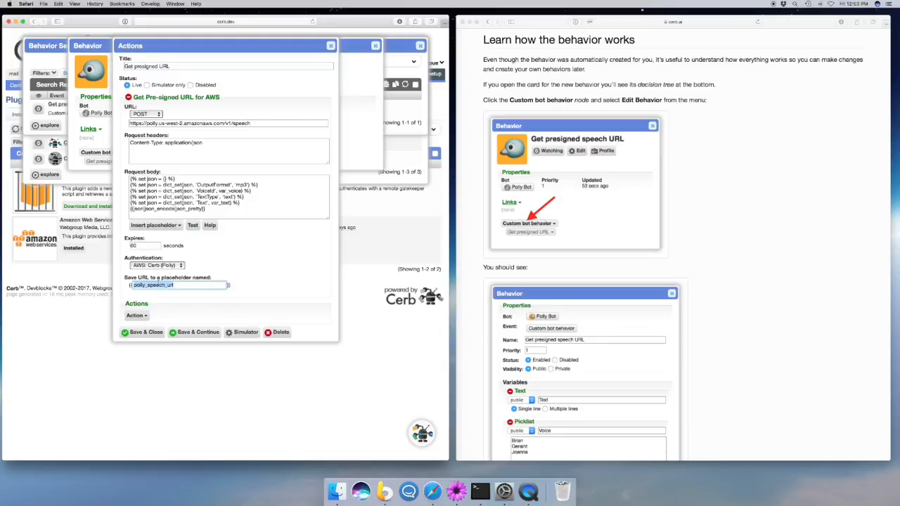
pyautogui.click(204, 283)
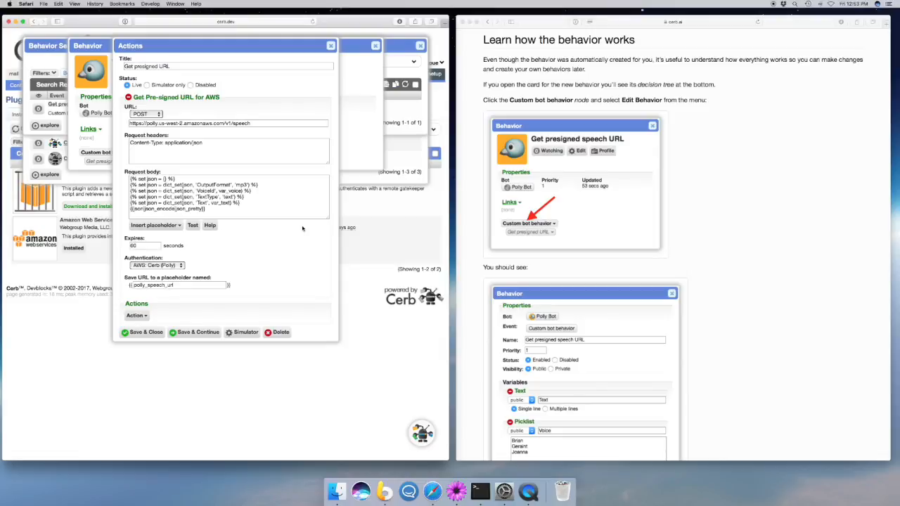
pyautogui.click(331, 46)
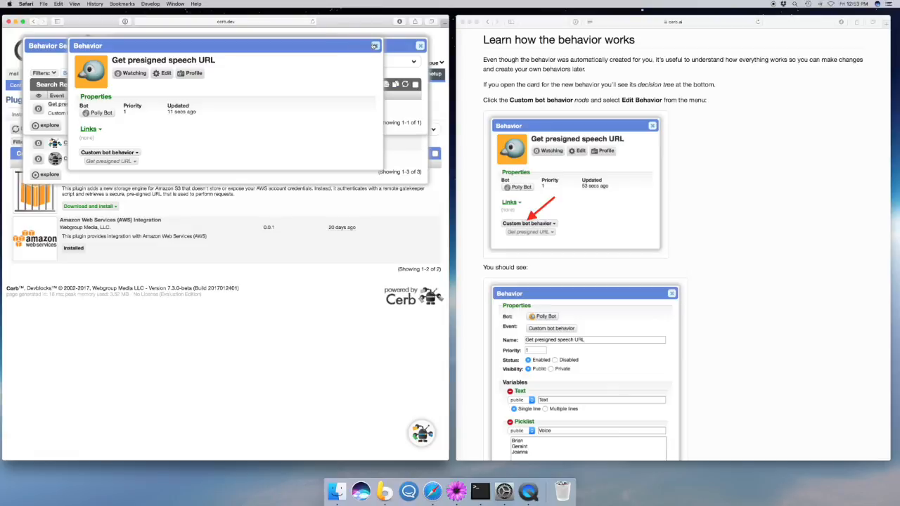
pyautogui.click(374, 45)
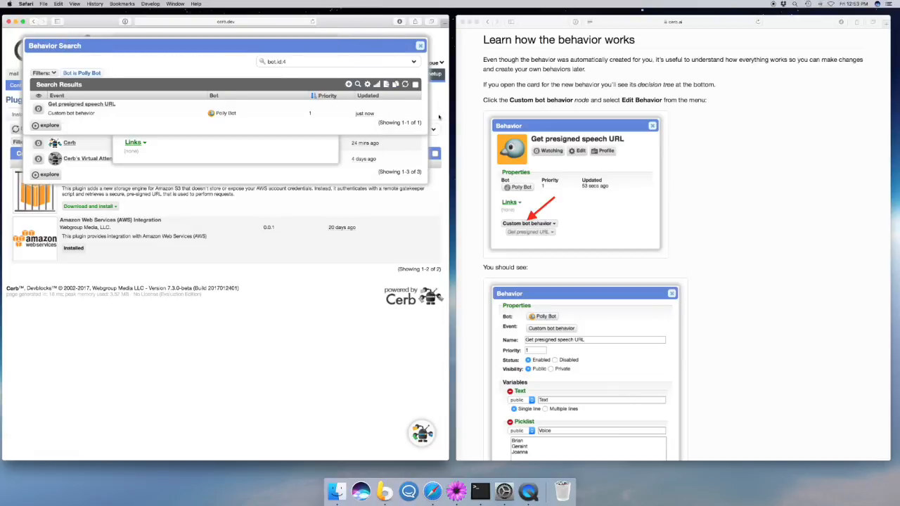
pyautogui.click(420, 45)
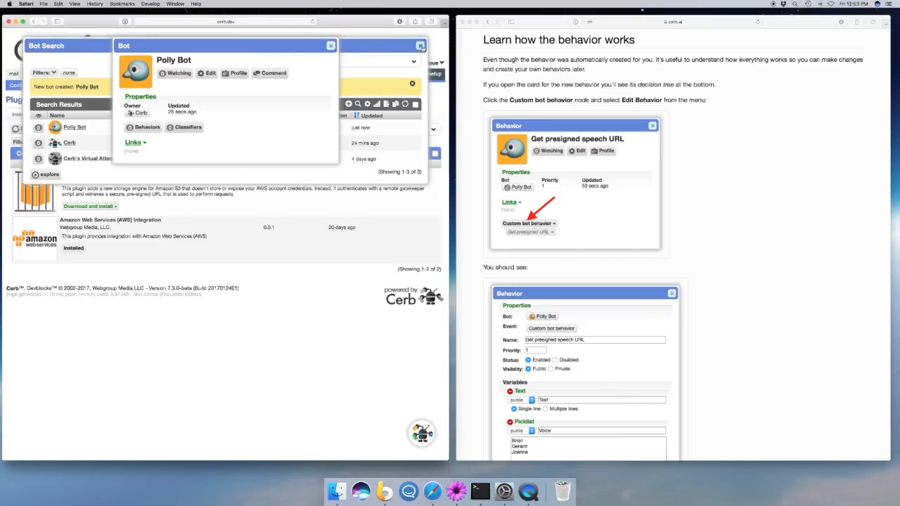
# Review the guide's section on testing the presigned speech URL behavior with the bot simulator
pyautogui.click(796, 285)
pyautogui.scroll(-15, 796, 285)
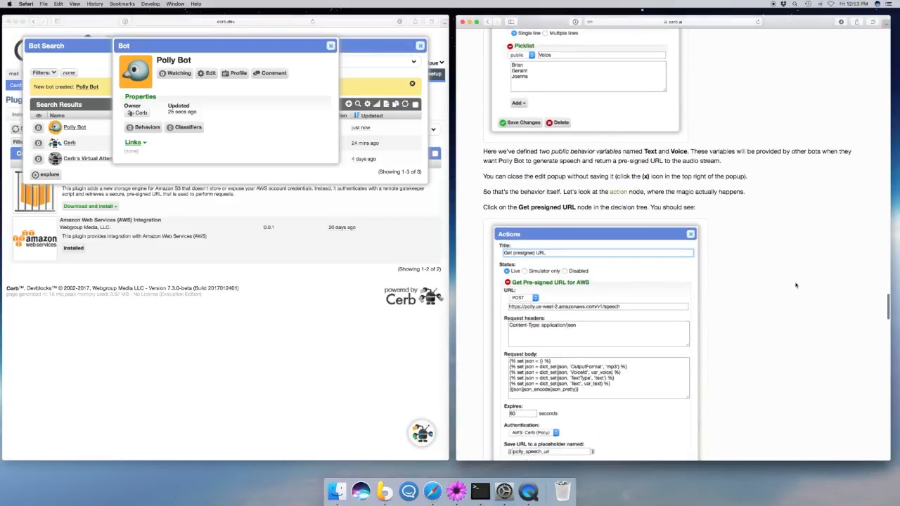
pyautogui.scroll(-8, 776, 177)
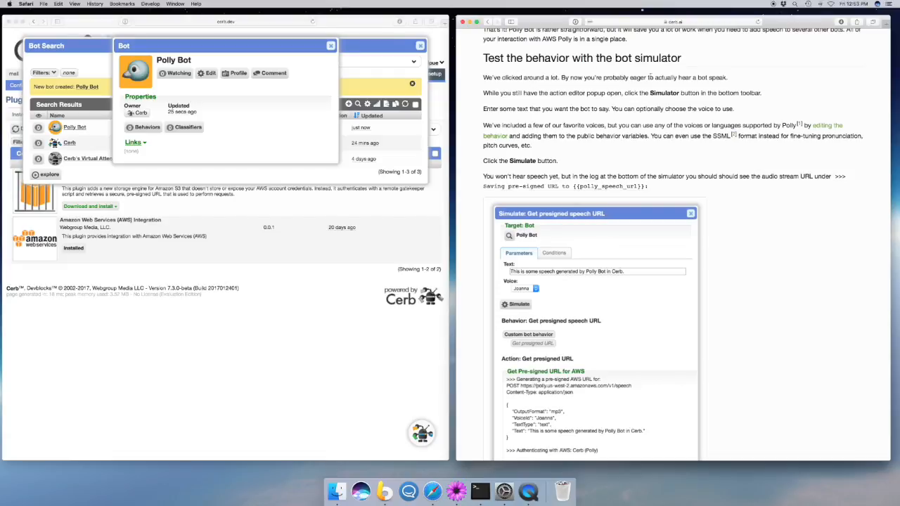
pyautogui.scroll(-5, 776, 141)
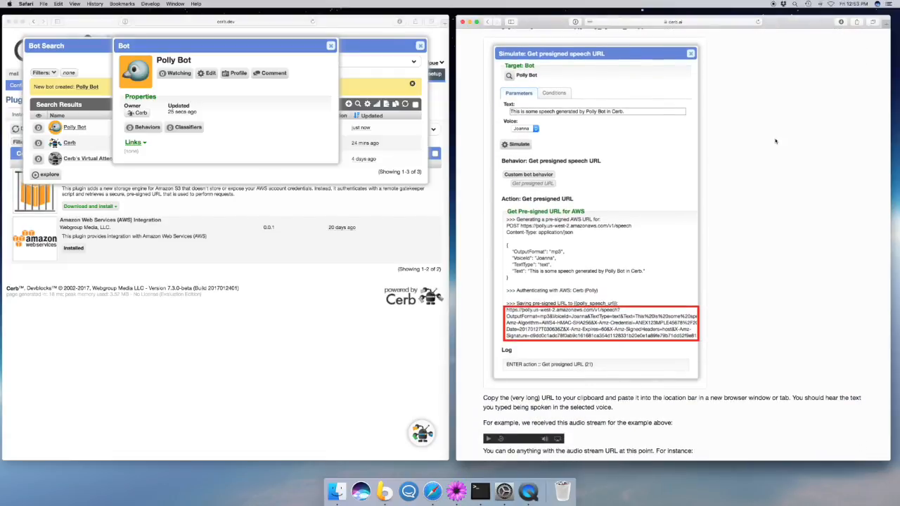
pyautogui.scroll(-9, 776, 141)
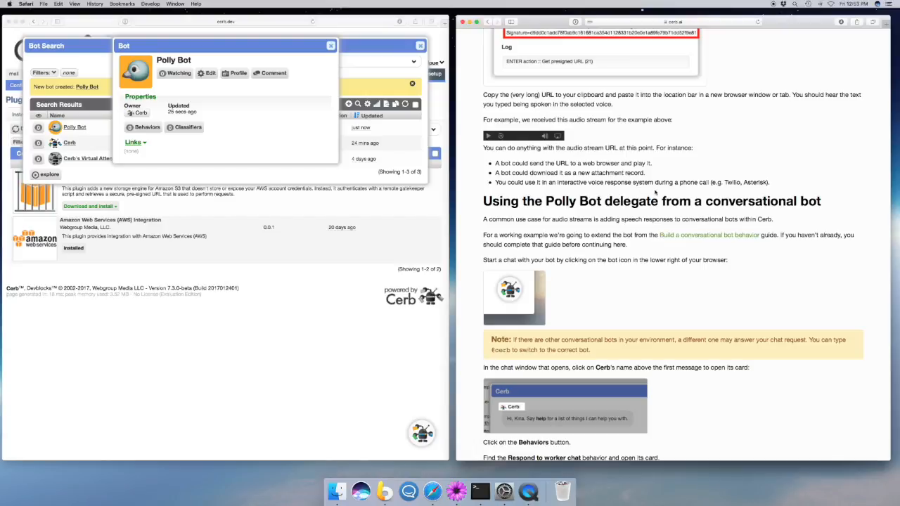
pyautogui.scroll(3, 655, 192)
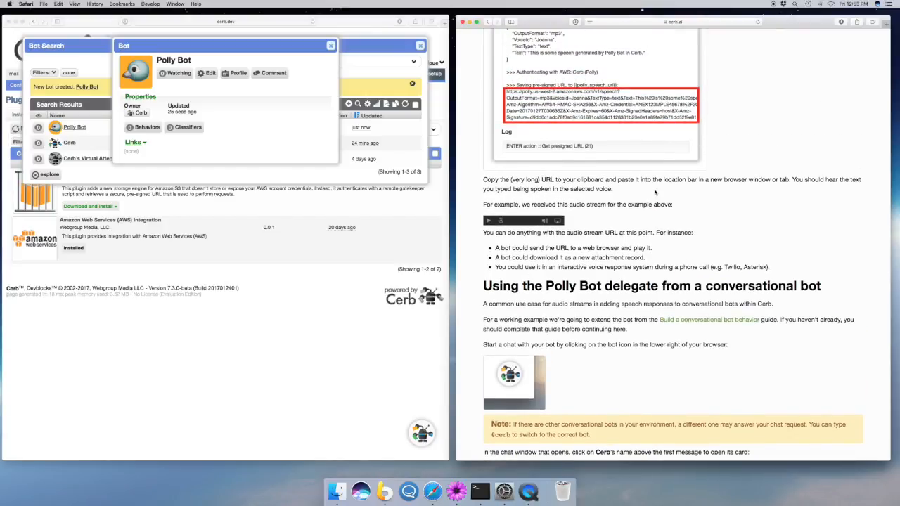
pyautogui.scroll(5, 482, 205)
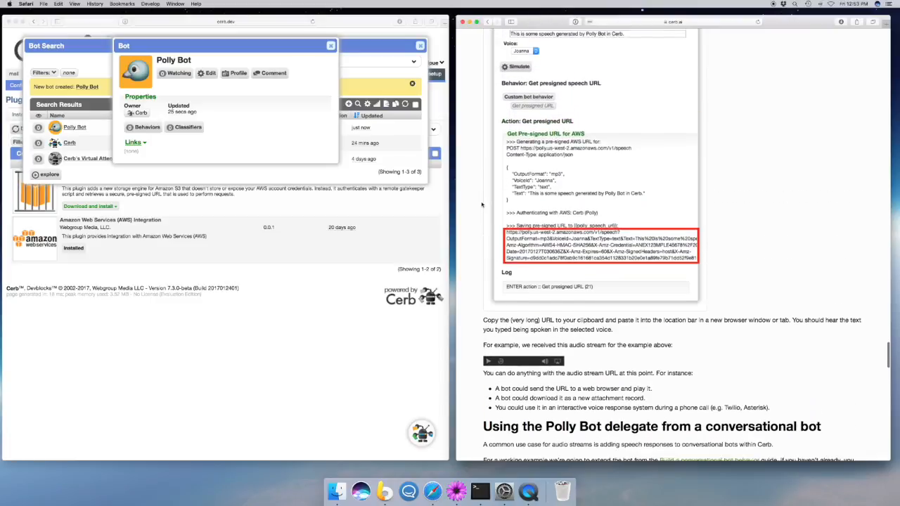
# Play the guide's sample audio stream and read on to the section about using the Polly Bot delegate from a conversational bot
pyautogui.click(488, 359)
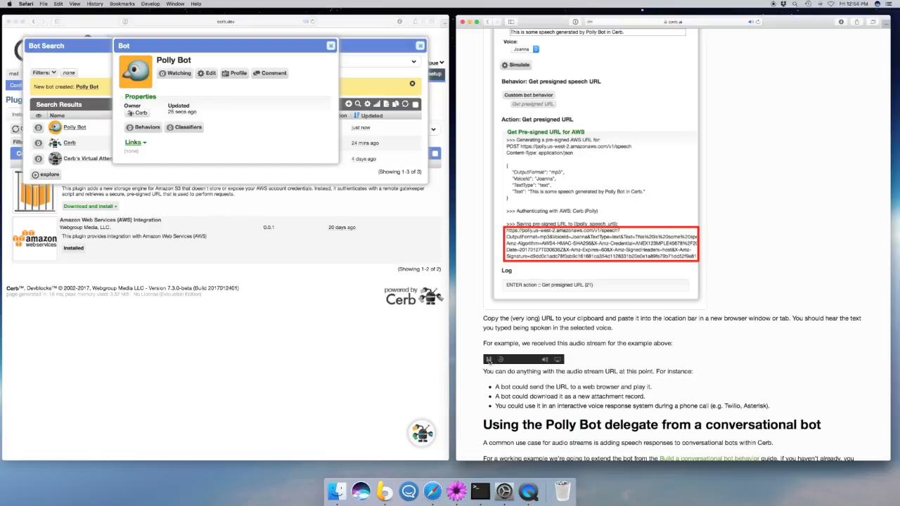
pyautogui.scroll(-1, 796, 256)
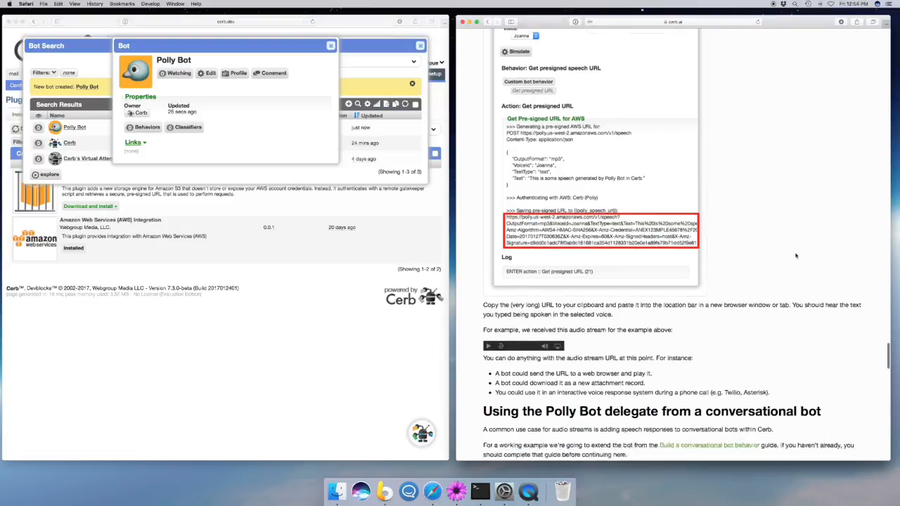
pyautogui.scroll(-10, 795, 256)
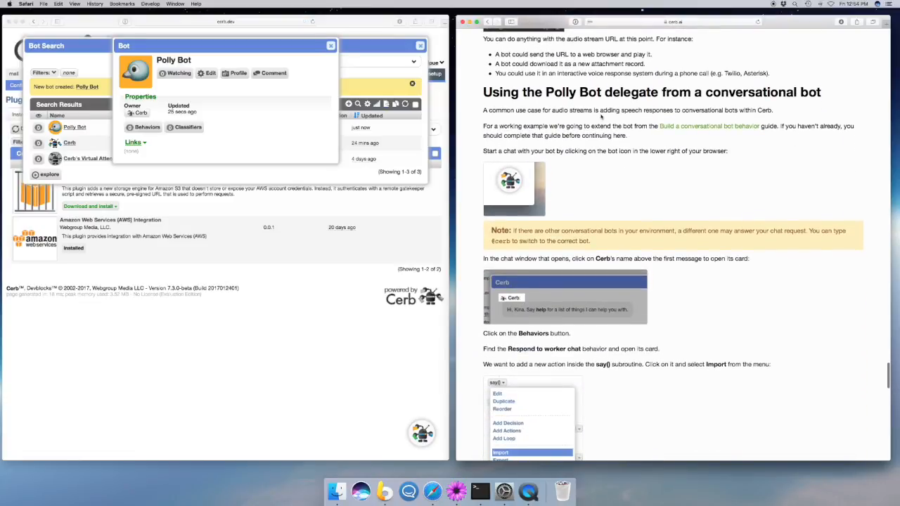
pyautogui.scroll(-3, 601, 118)
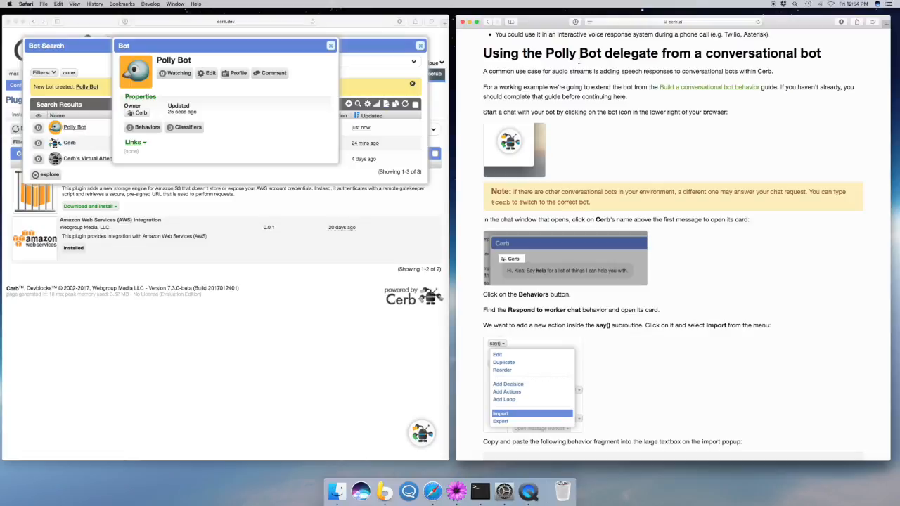
# Close the Polly Bot card and open the card of the Cerb bot's Respond to worker chat behavior
pyautogui.click(330, 46)
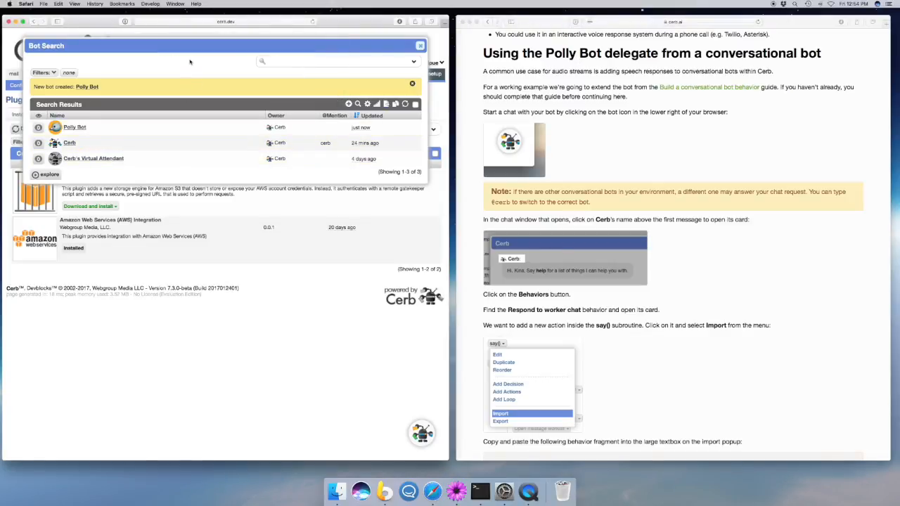
pyautogui.moveTo(190, 47); pyautogui.dragTo(191, 125)
pyautogui.click(412, 75)
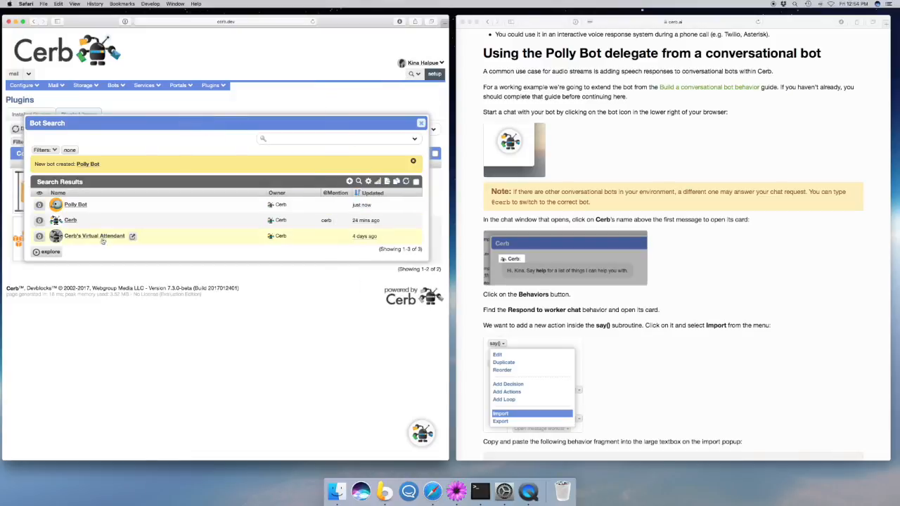
pyautogui.click(86, 222)
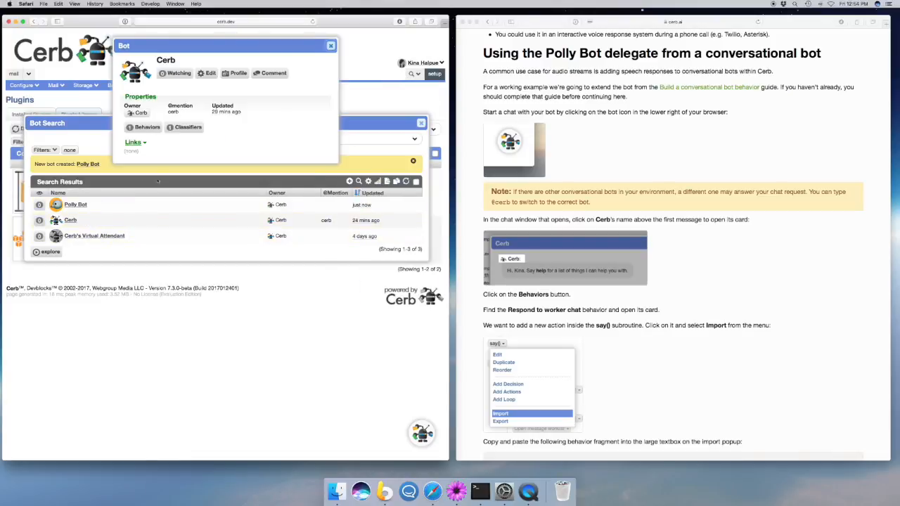
pyautogui.click(152, 128)
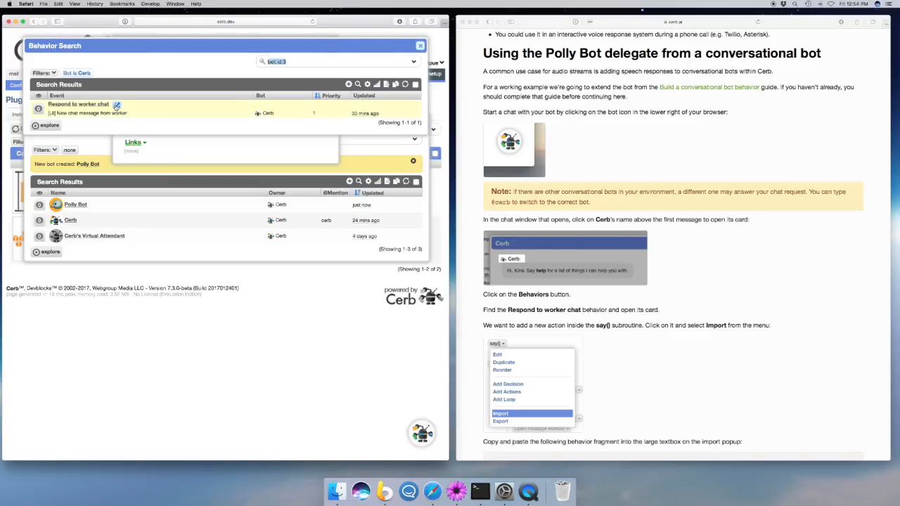
pyautogui.click(112, 104)
pyautogui.scroll(-2, 301, 169)
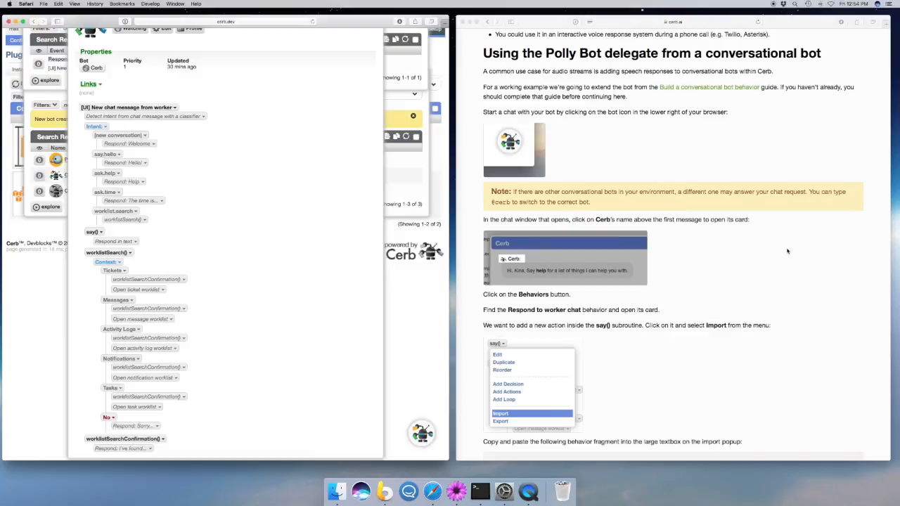
# Copy the behavior fragment JSON from the guide and paste it into a fragment import inside the say() subroutine
pyautogui.scroll(-5, 787, 250)
pyautogui.scroll(-2, 787, 251)
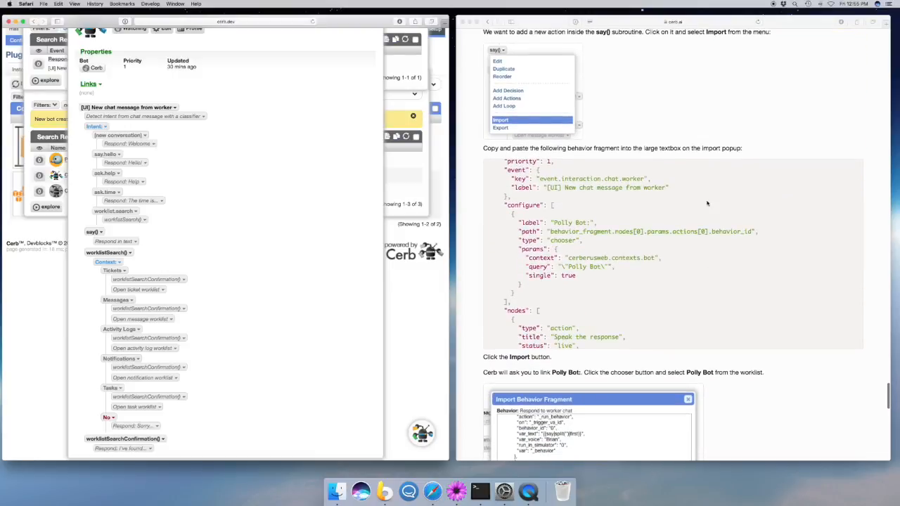
pyautogui.click(819, 130)
pyautogui.scroll(3, 851, 211)
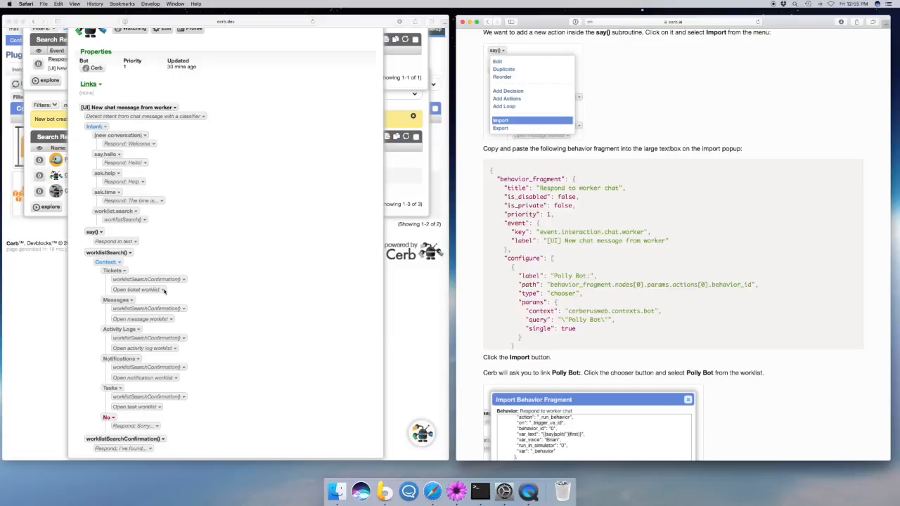
pyautogui.click(253, 260)
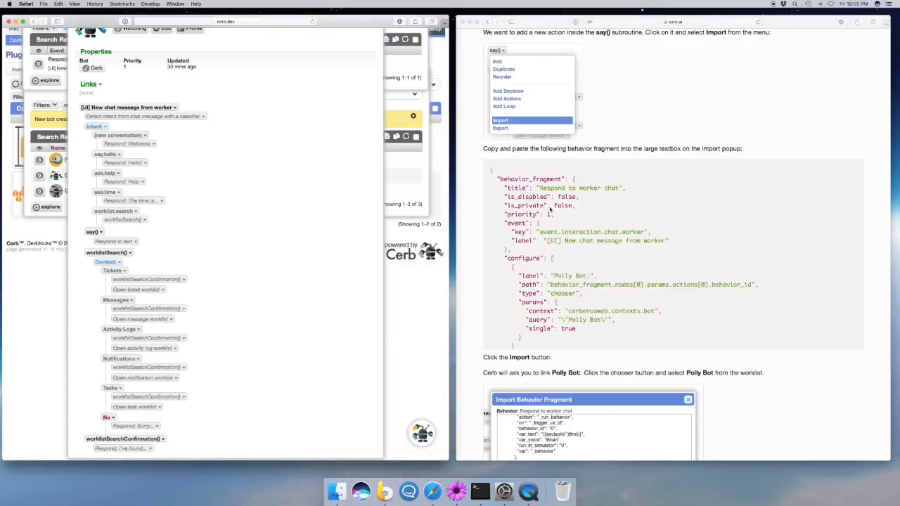
pyautogui.click(100, 233)
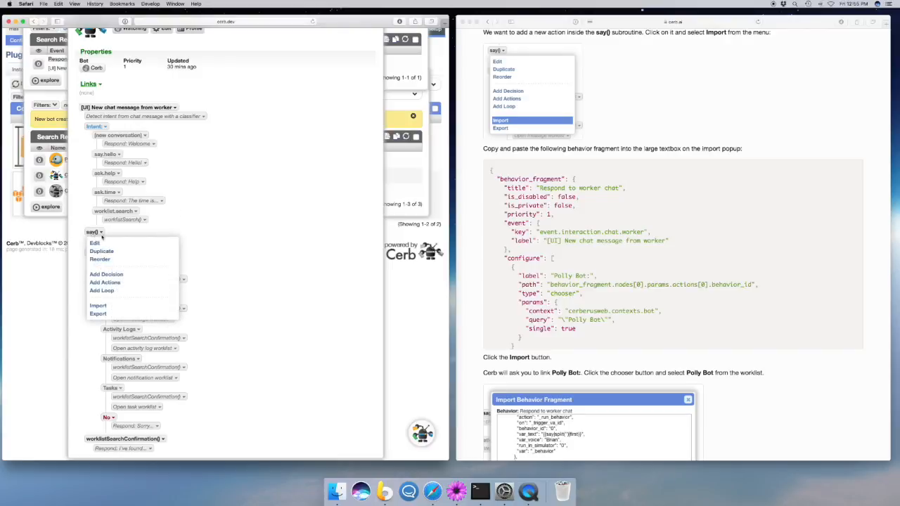
pyautogui.click(141, 306)
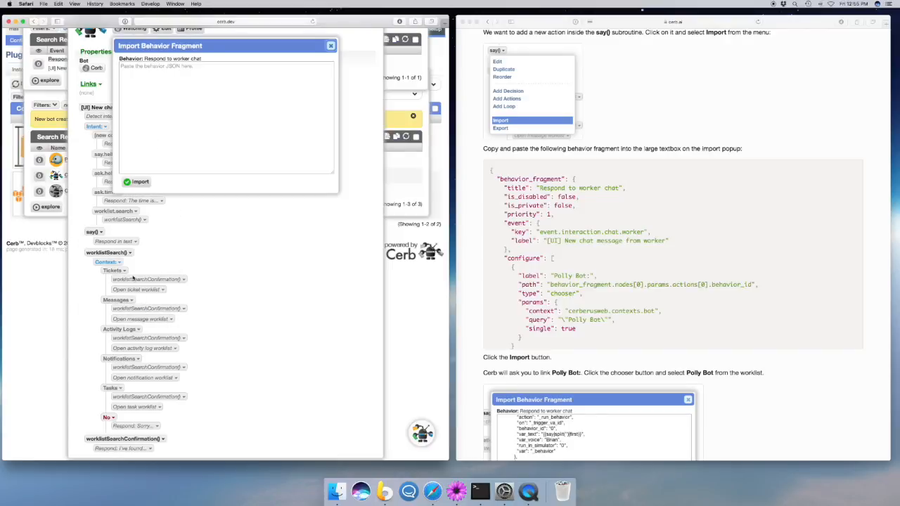
pyautogui.click(156, 152)
pyautogui.press('super+v')
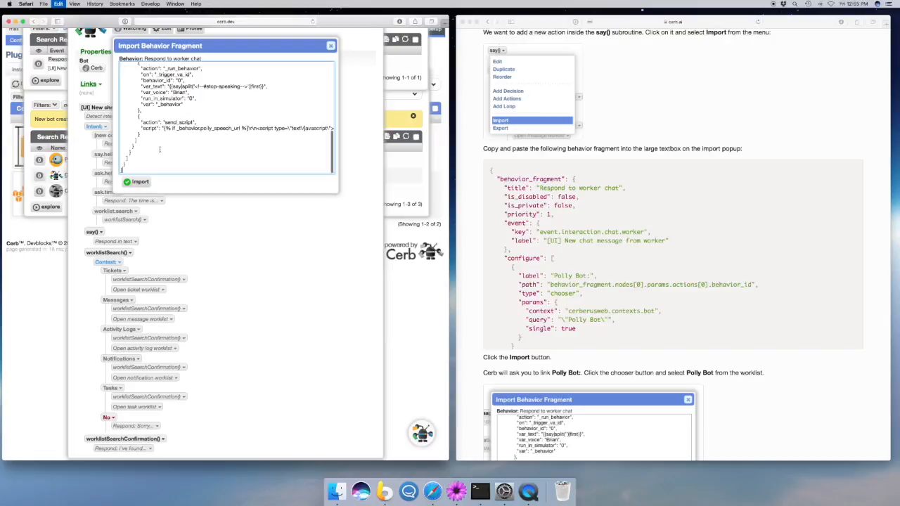
# Submit the pasted fragment, fill in its required Polly Bot link and complete the import
pyautogui.click(138, 183)
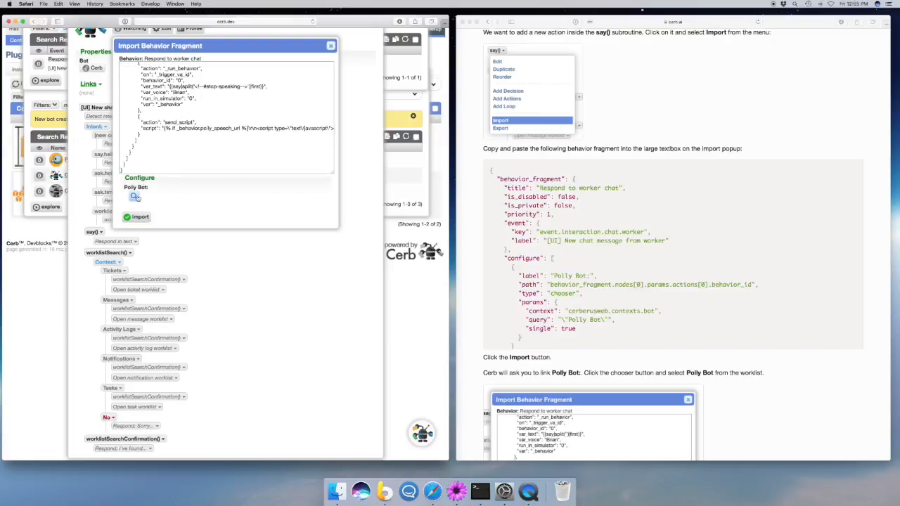
pyautogui.click(135, 197)
pyautogui.click(150, 106)
pyautogui.click(136, 218)
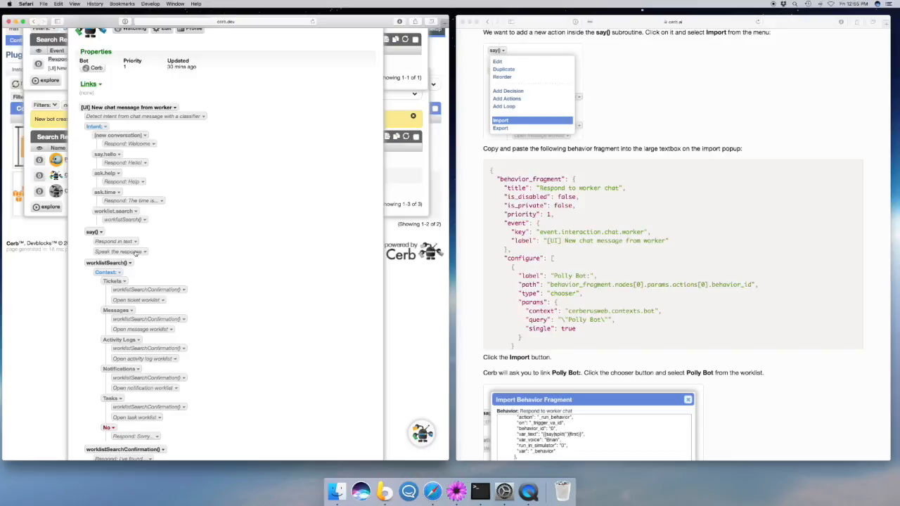
# Open the Speak the response action for editing and inspect the card of the Get presigned speech URL behavior it runs
pyautogui.click(135, 252)
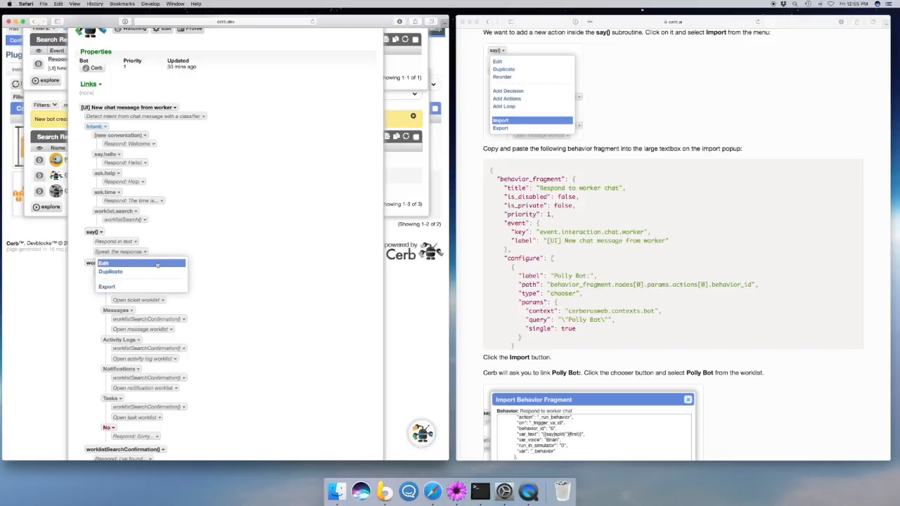
pyautogui.click(137, 261)
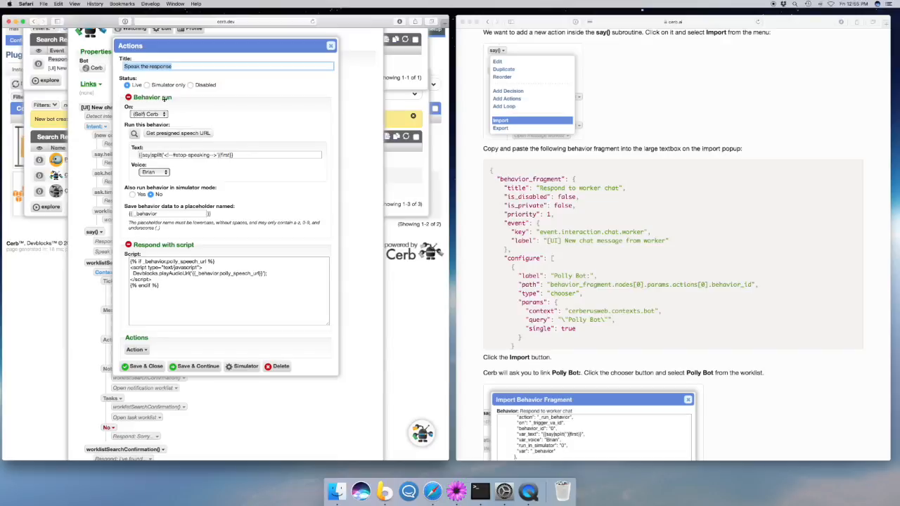
pyautogui.click(184, 133)
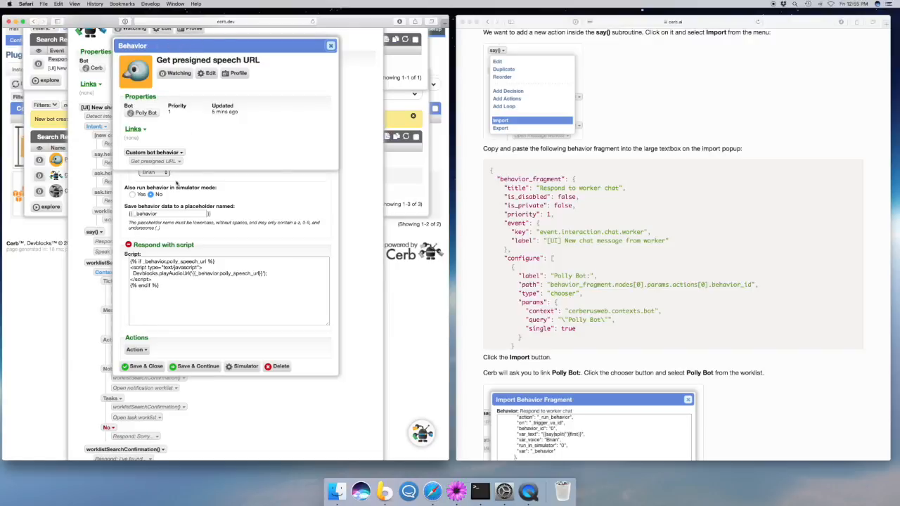
pyautogui.click(330, 45)
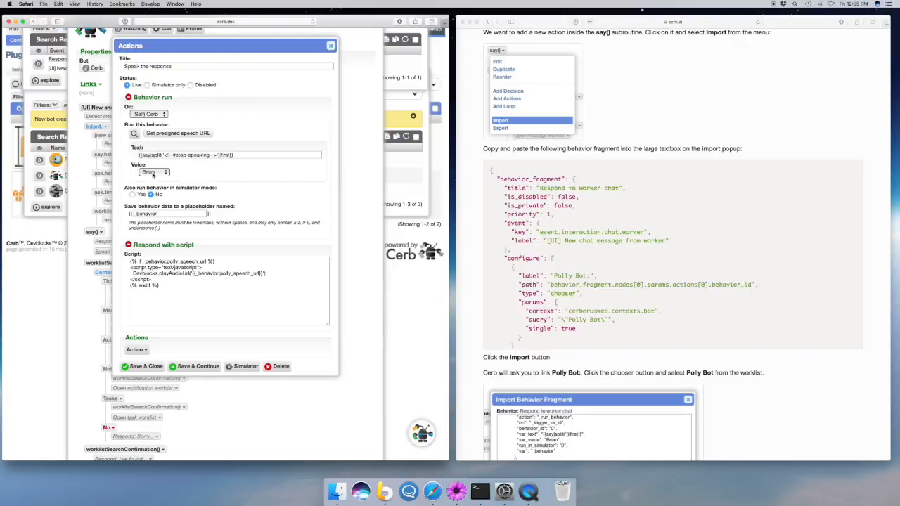
# Try {{say}} as the behavior's Text value and restore the original split expression
pyautogui.click(162, 155)
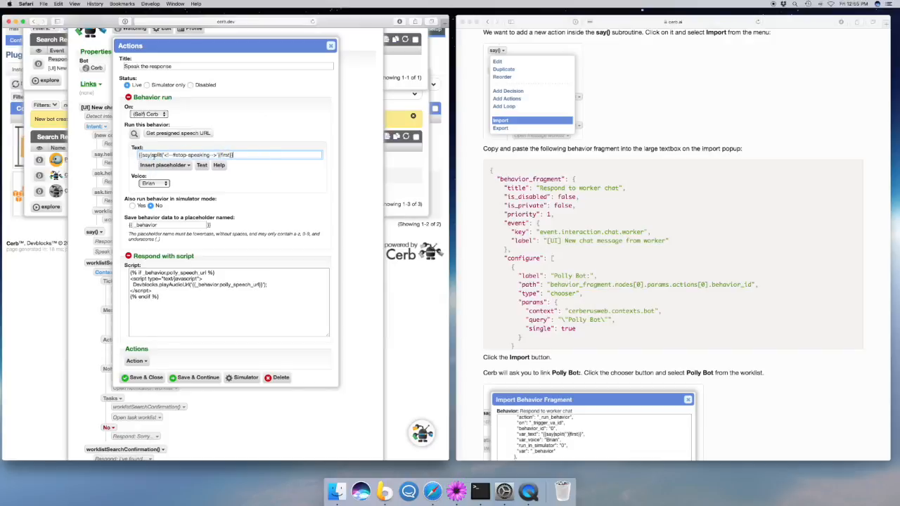
pyautogui.press('super+a')
pyautogui.press('super+c')
pyautogui.press('BackSpace')
pyautogui.write('{{say}}')
pyautogui.press('super+a')
pyautogui.press('super+v')
pyautogui.click(274, 194)
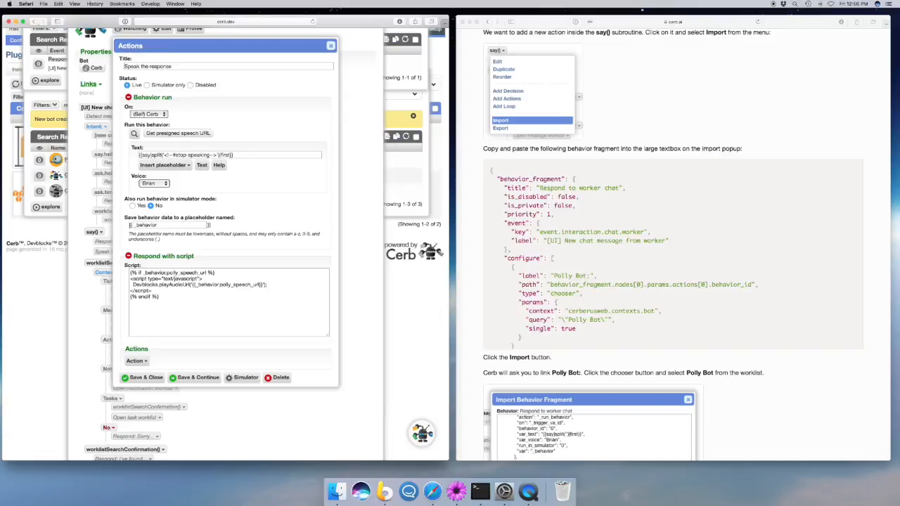
# Examine the _behavior placeholder and the response script that plays the speech URL, and close the action without saving
pyautogui.doubleClick(147, 225)
pyautogui.click(184, 225)
pyautogui.click(244, 225)
pyautogui.click(155, 274)
pyautogui.doubleClick(146, 261)
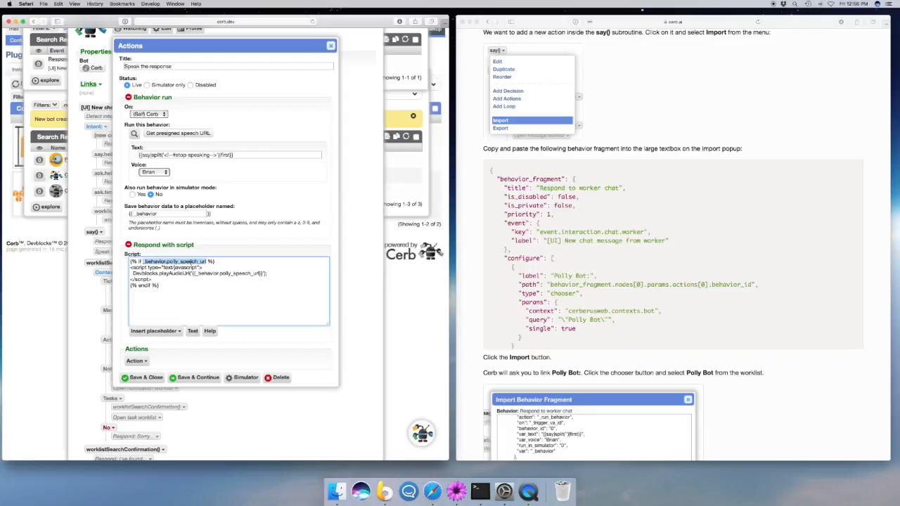
pyautogui.click(191, 266)
pyautogui.moveTo(132, 273); pyautogui.dragTo(189, 273)
pyautogui.click(189, 273)
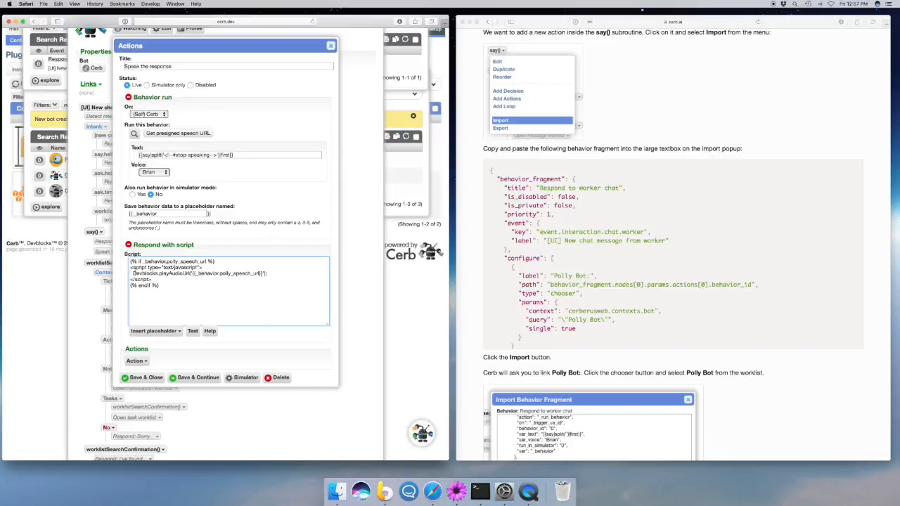
pyautogui.moveTo(132, 273); pyautogui.dragTo(194, 274)
pyautogui.click(268, 273)
pyautogui.click(330, 46)
# Start a chat with the Cerb bot and send it the messages "hi" and "what time is it?"
pyautogui.scroll(-1, 292, 176)
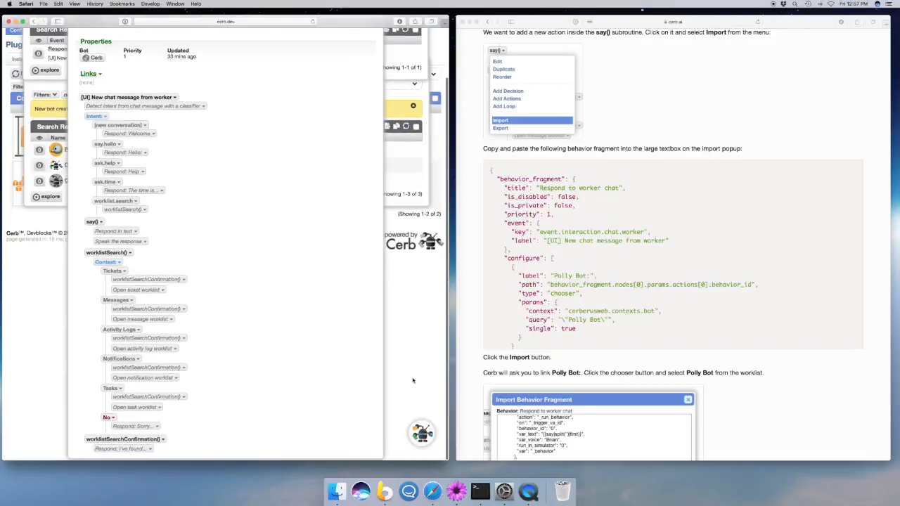
pyautogui.click(420, 437)
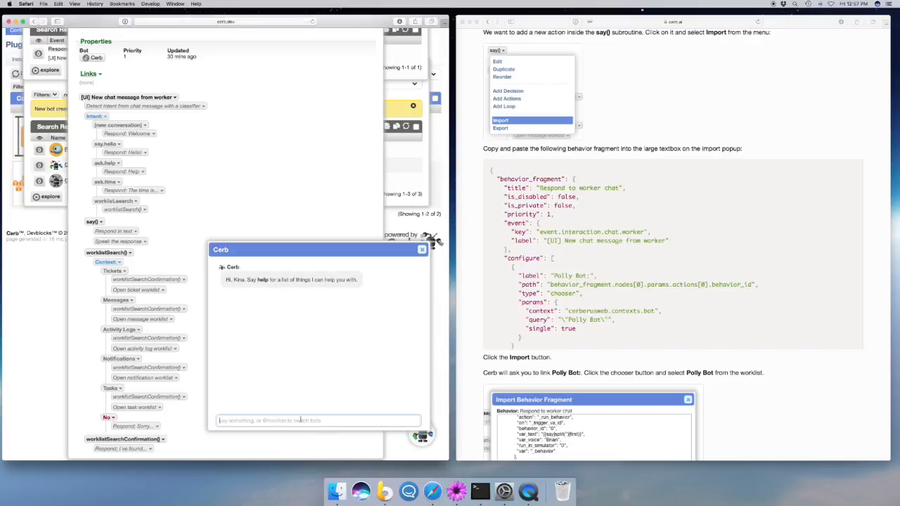
pyautogui.write('hi')
pyautogui.press('Return')
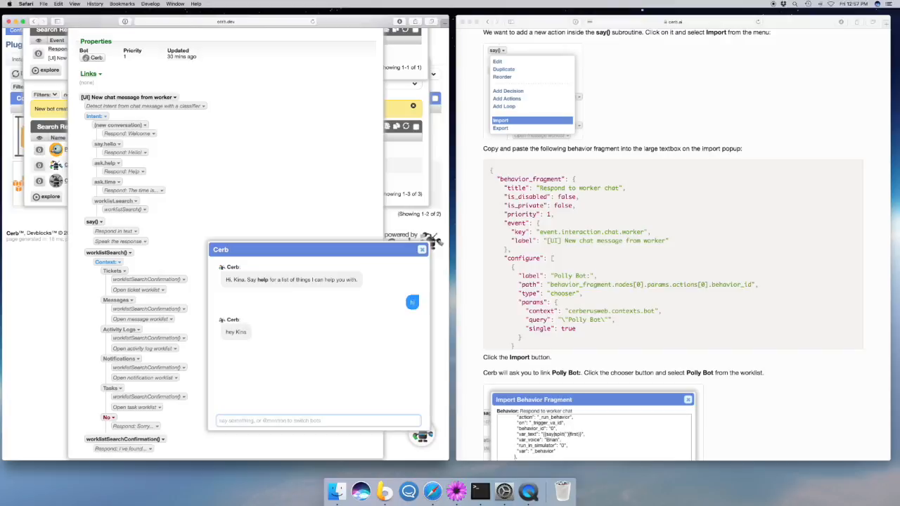
pyautogui.write('what time is it?')
pyautogui.press('Return')
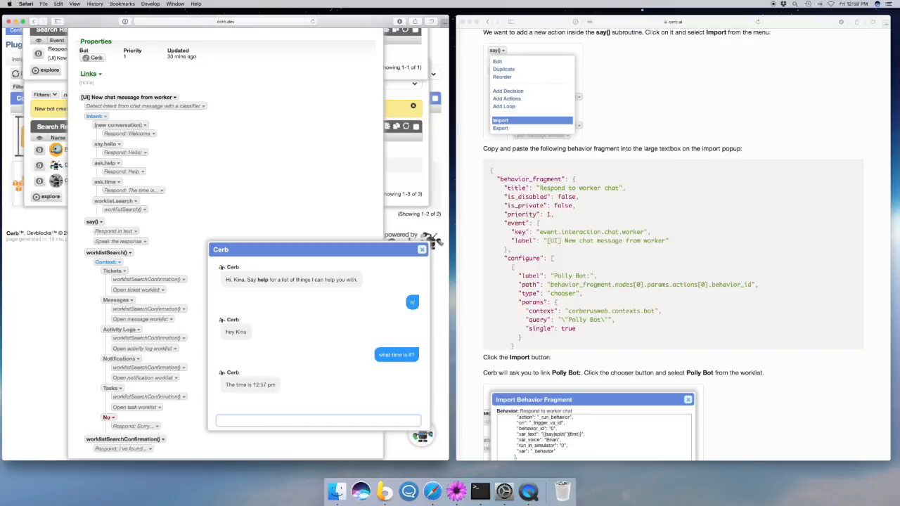
# Ask the Cerb bot "show my open tickets", dismiss the ticket worklist it opens, and send the message "help"
pyautogui.write('show my open tickets')
pyautogui.press('Return')
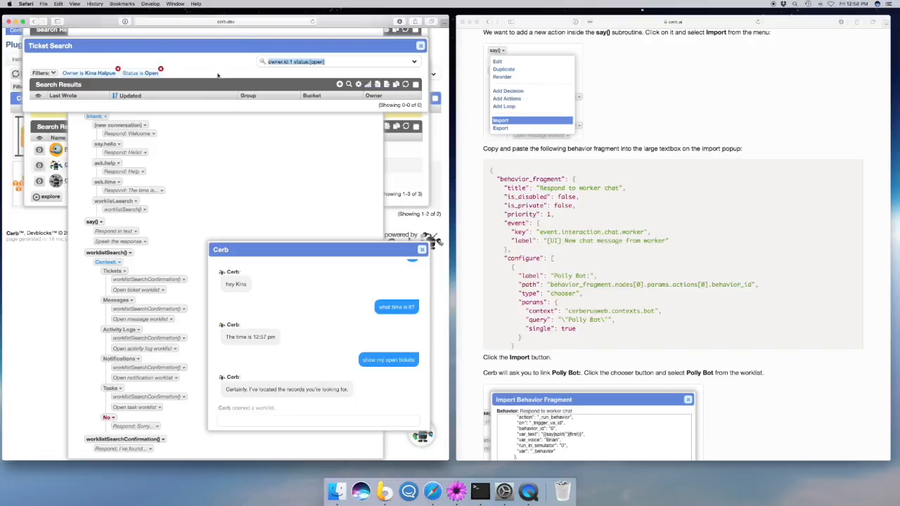
pyautogui.click(178, 61)
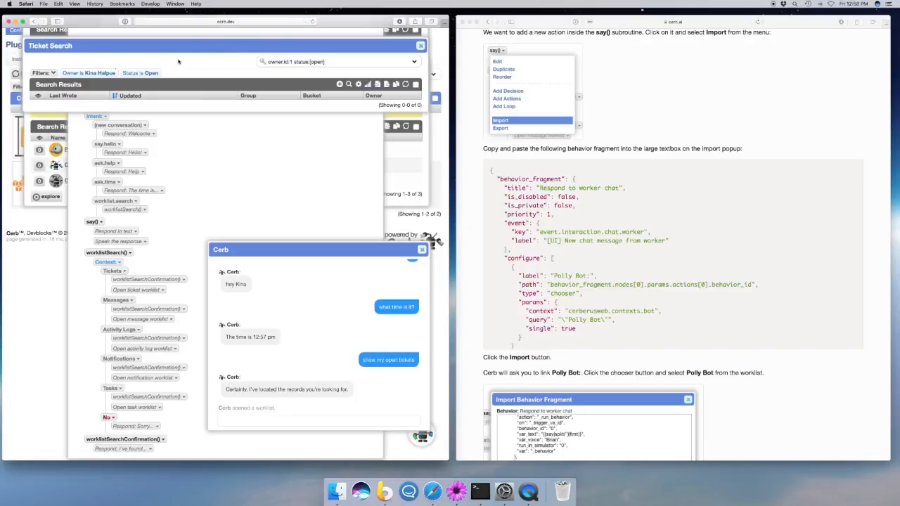
pyautogui.click(420, 47)
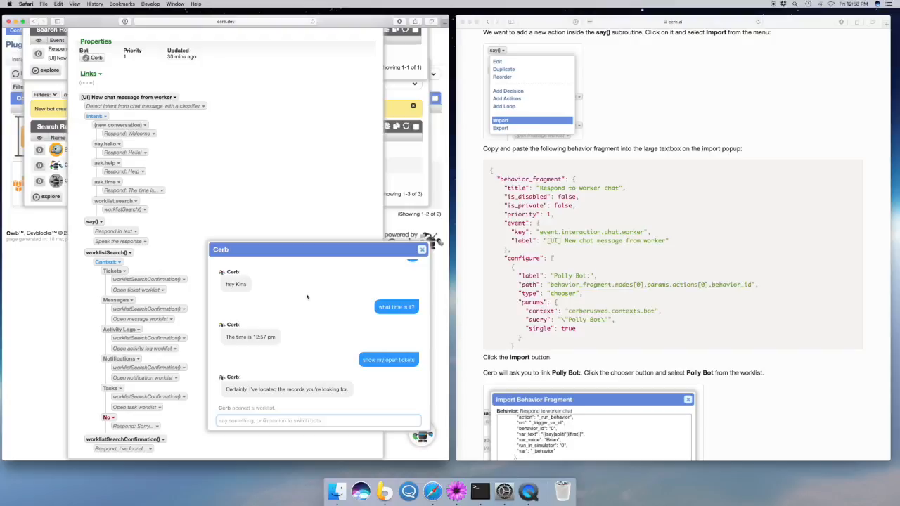
pyautogui.write('help')
pyautogui.press('Return')
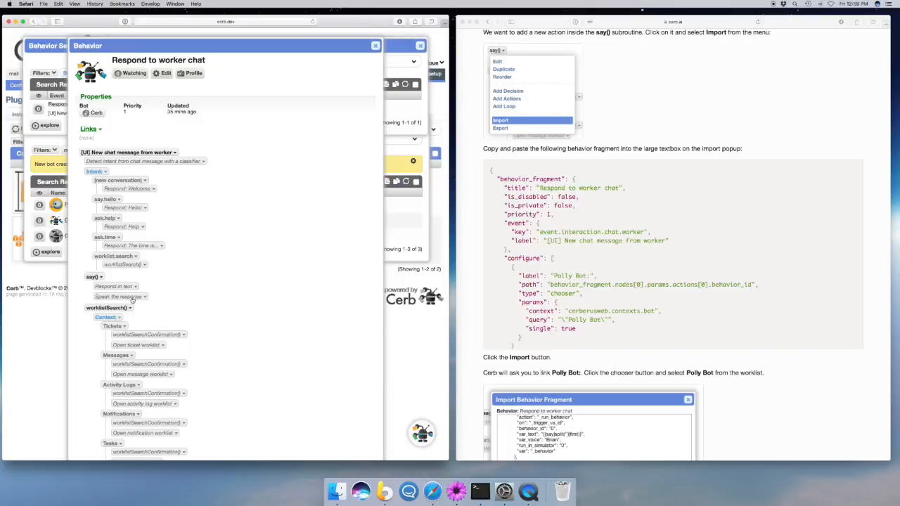
# Copy the <!--#stop-speaking--> marker from the Text value of the Speak the response action, and close the action without saving
pyautogui.click(132, 300)
pyautogui.click(144, 308)
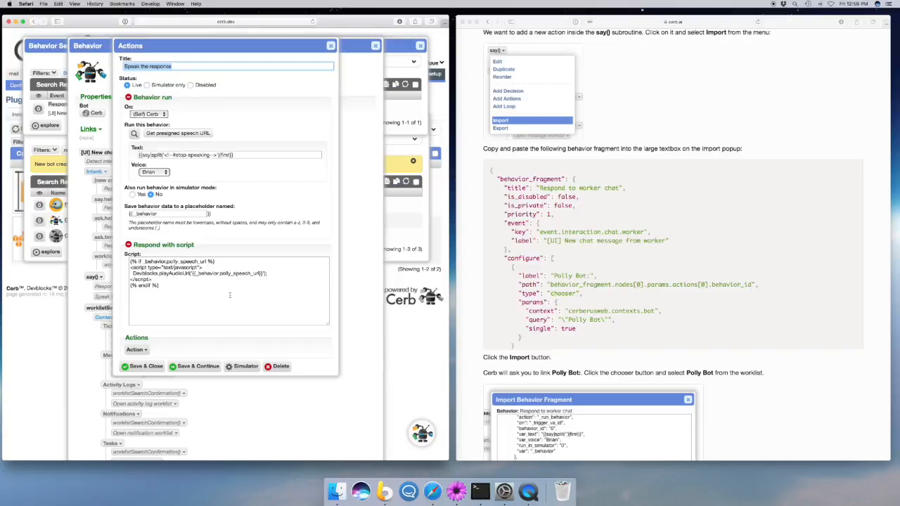
pyautogui.click(167, 154)
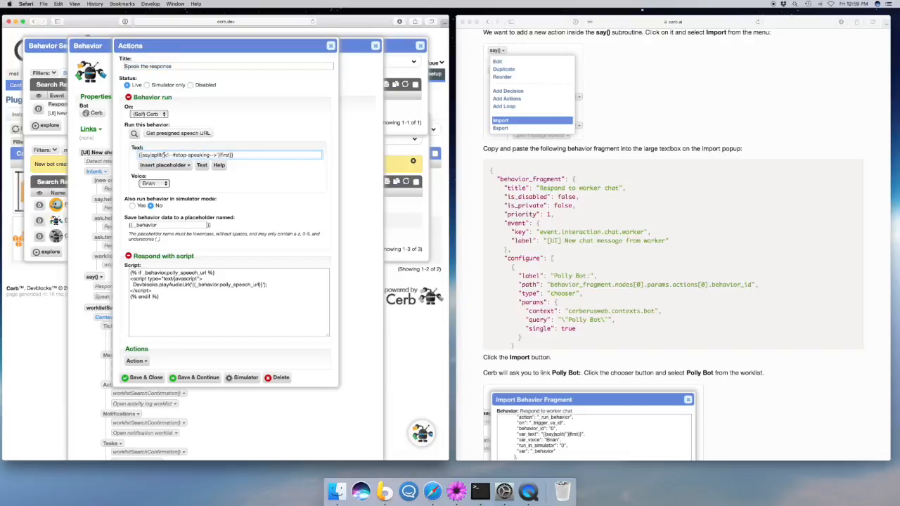
pyautogui.moveTo(166, 155); pyautogui.dragTo(196, 155)
pyautogui.press('super+c')
pyautogui.click(330, 46)
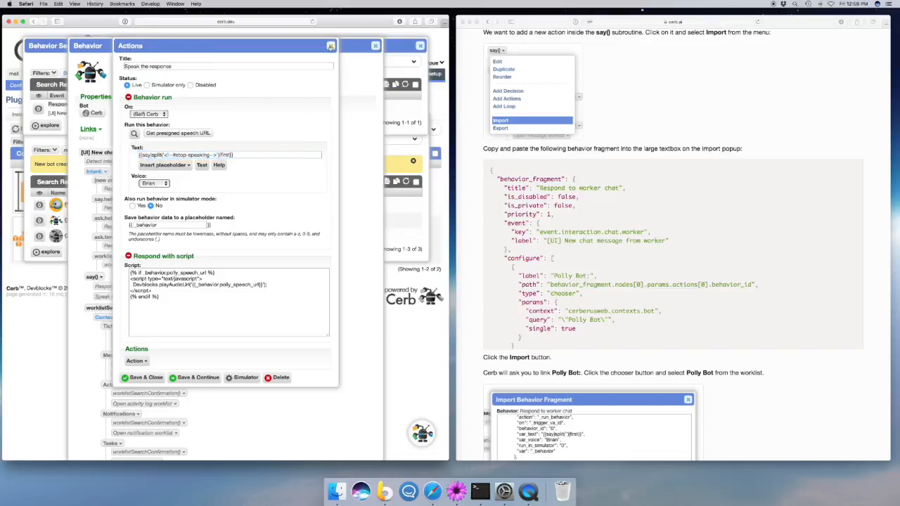
pyautogui.click(330, 47)
# Add <!--#stop-speaking--> after "Try one of these:" in the Respond: Help script, save it, and test "help" in a new Cerb chat
pyautogui.click(122, 227)
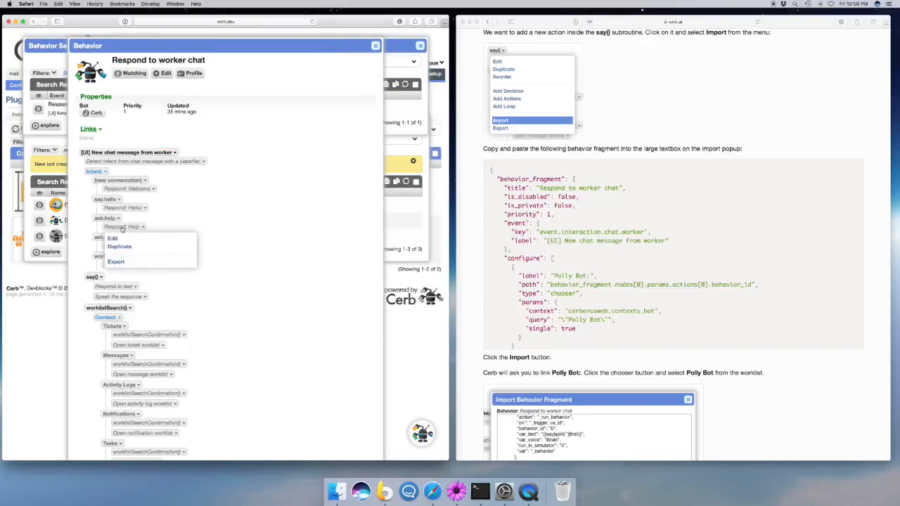
pyautogui.click(136, 239)
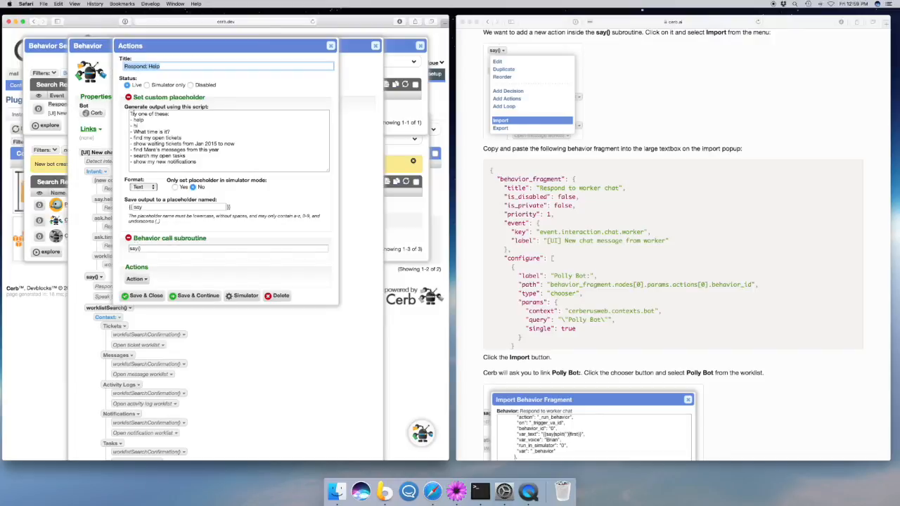
pyautogui.click(175, 118)
pyautogui.press('super+v')
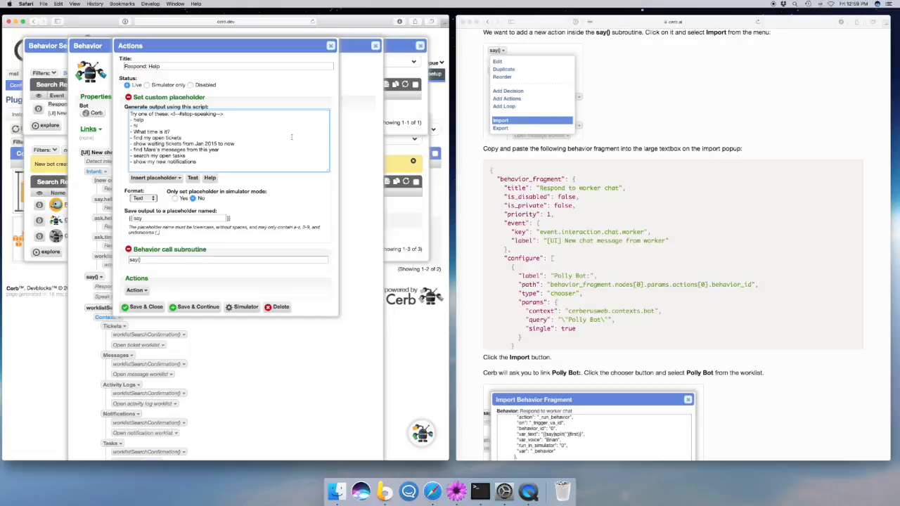
pyautogui.keyDown('shift'); pyautogui.click(232, 113); pyautogui.keyUp('shift')
pyautogui.click(188, 114)
pyautogui.click(145, 307)
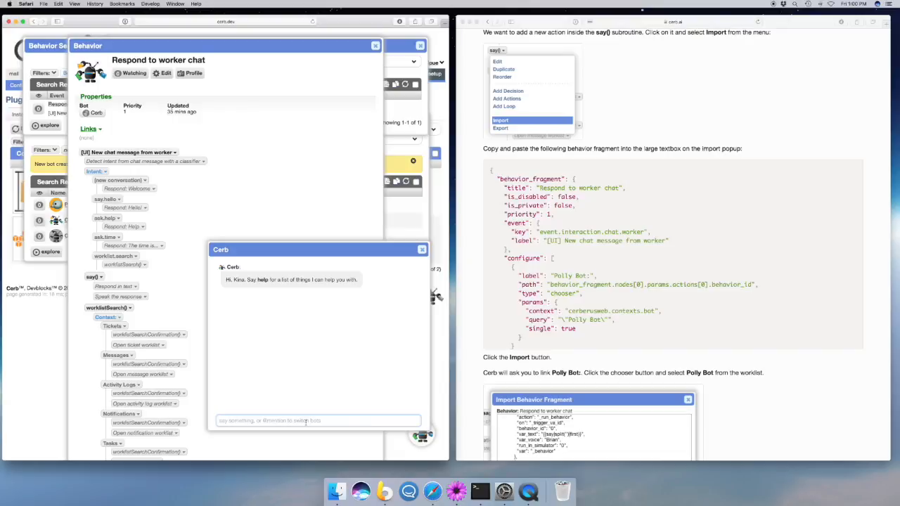
pyautogui.write('help')
pyautogui.press('Return')
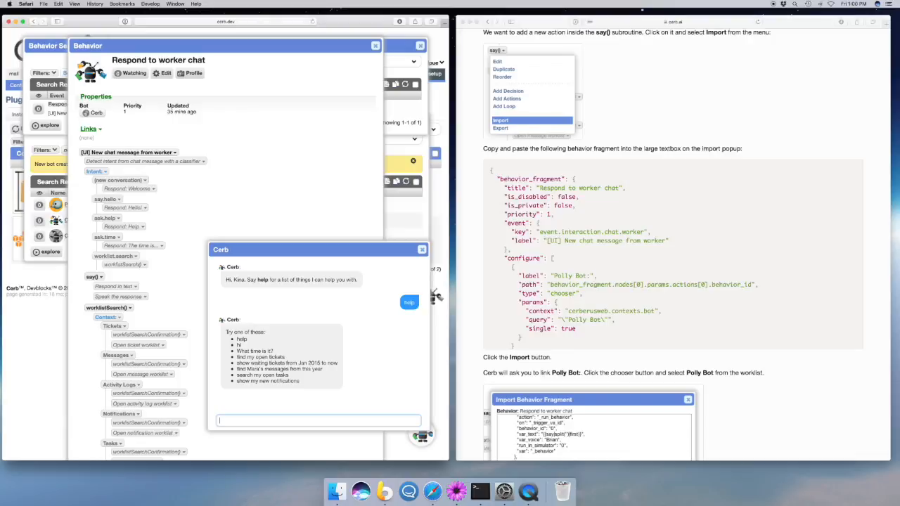
# Review the rest of the tutorial page, from the speech behavior fragment through the stop-speaking change to the references
pyautogui.scroll(-15, 797, 220)
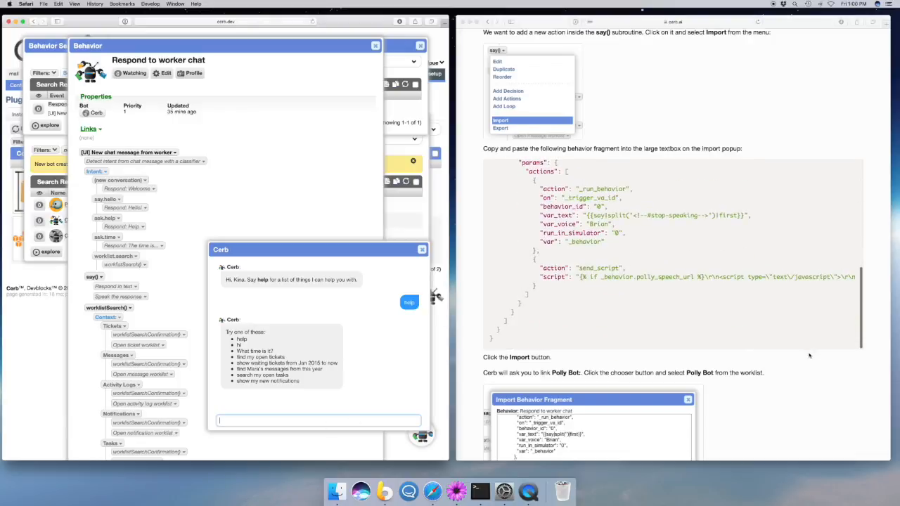
pyautogui.scroll(-5, 809, 356)
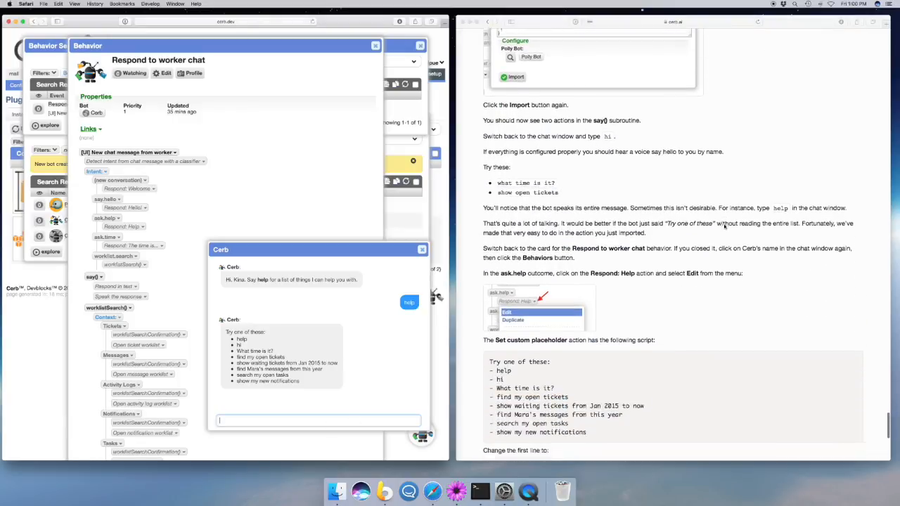
pyautogui.scroll(-3, 516, 161)
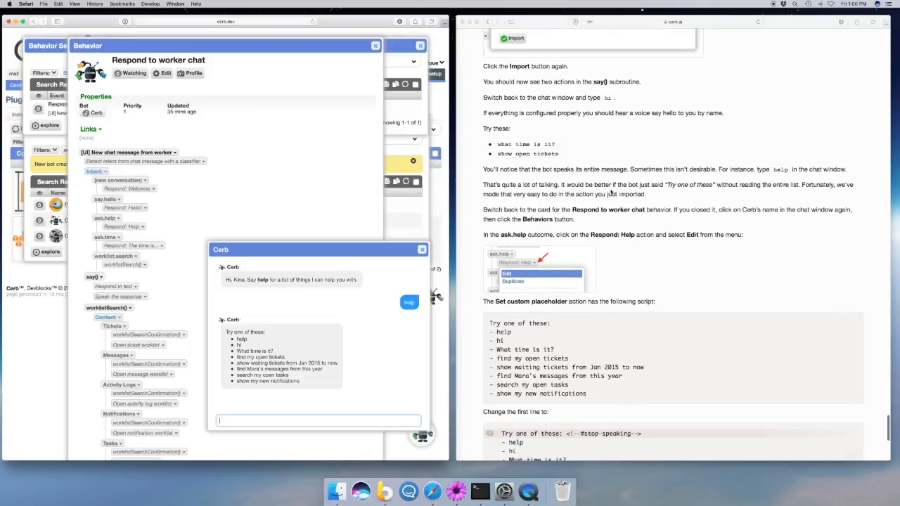
pyautogui.scroll(-7, 756, 212)
pyautogui.scroll(-4, 756, 212)
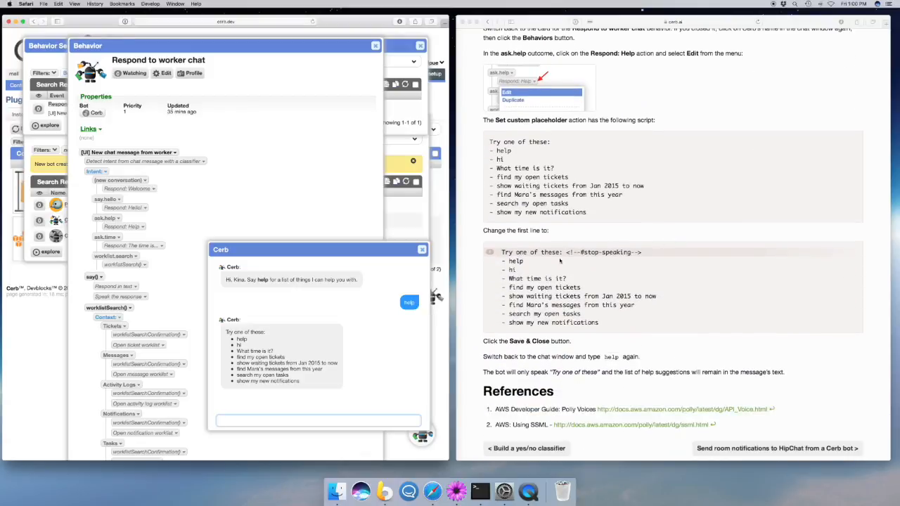
pyautogui.scroll(-2, 668, 295)
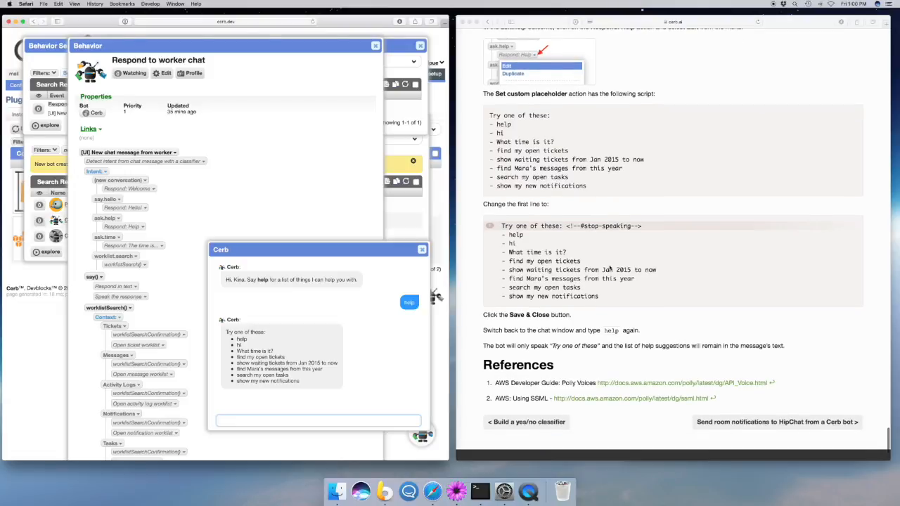
pyautogui.click(745, 331)
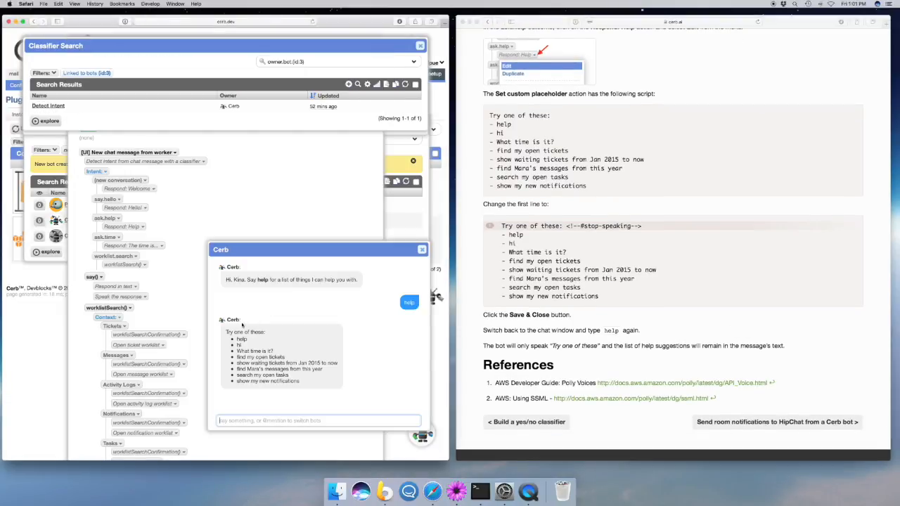
# Inspect the Detect Intent classifier's card from the Cerb bot's classifiers, and close the card and the classifier list
pyautogui.click(234, 321)
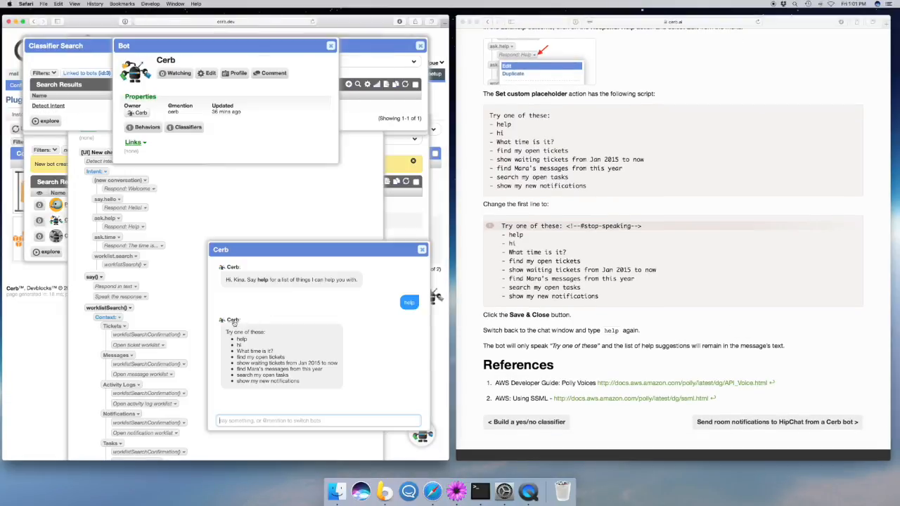
pyautogui.click(194, 131)
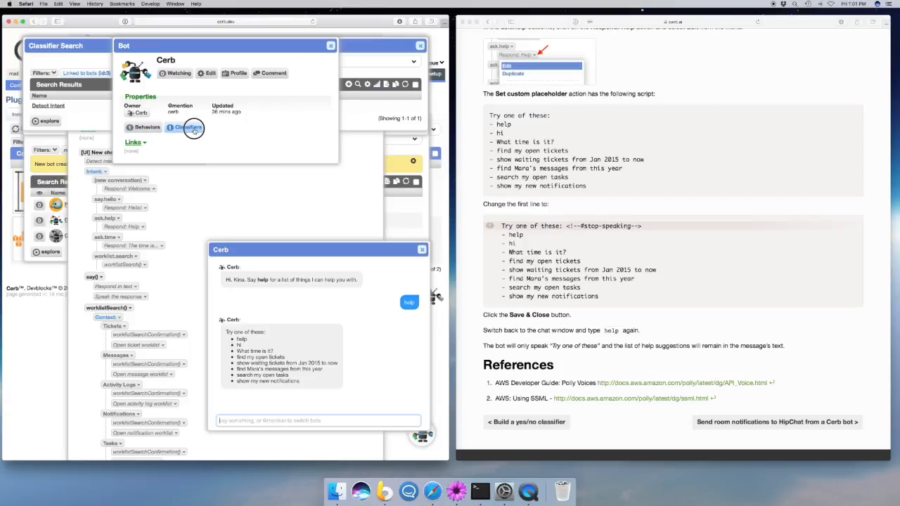
pyautogui.click(72, 111)
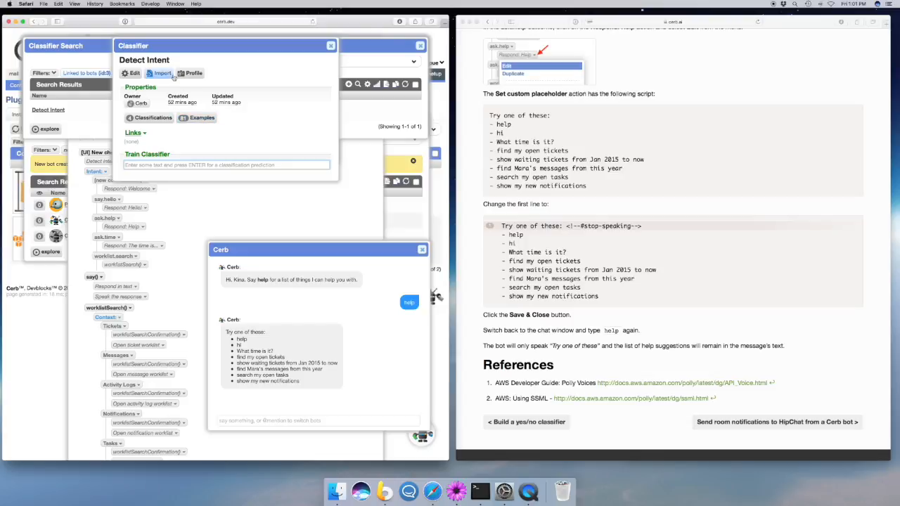
pyautogui.click(330, 45)
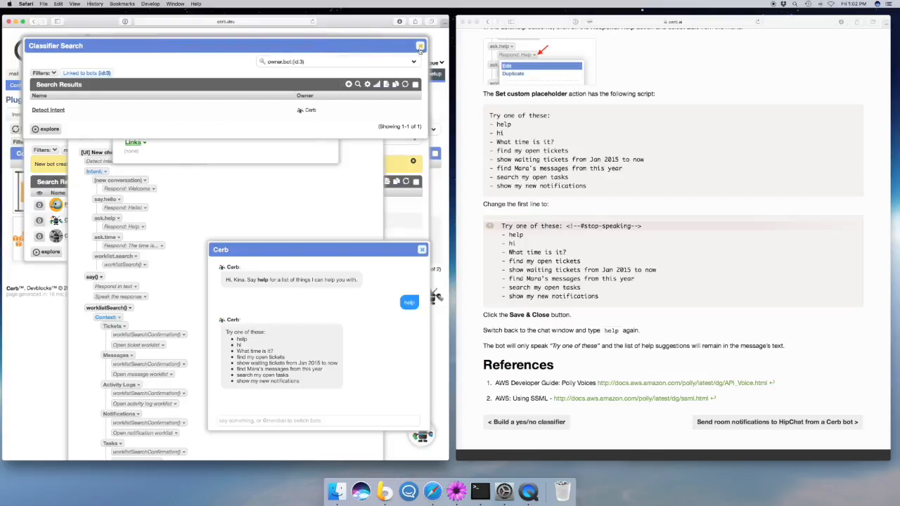
pyautogui.click(420, 46)
# Examine the decision tree of the Cerb bot's Respond to worker chat behavior and return to the chat window
pyautogui.click(149, 128)
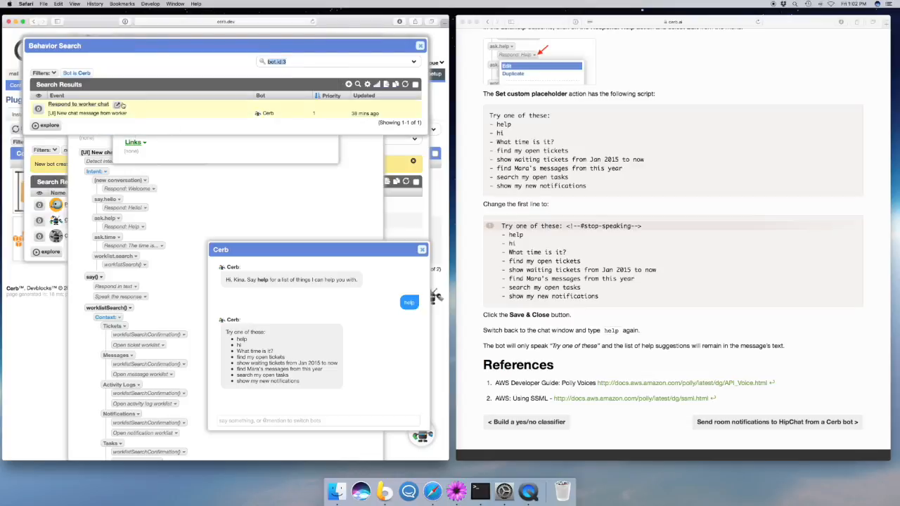
pyautogui.click(117, 104)
pyautogui.scroll(-2, 235, 183)
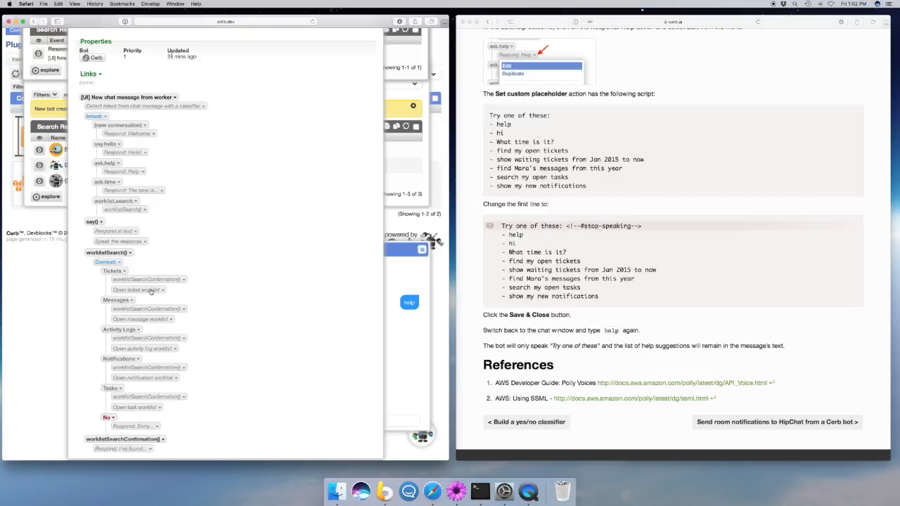
pyautogui.click(399, 364)
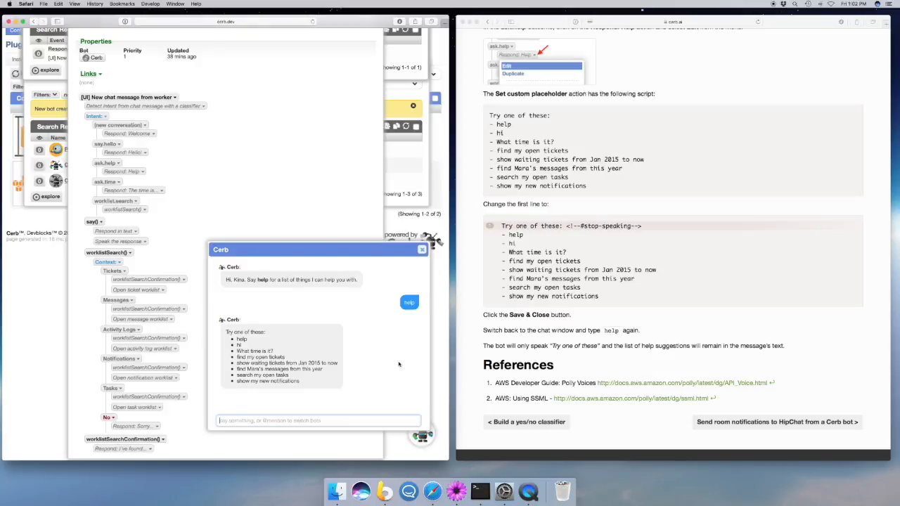